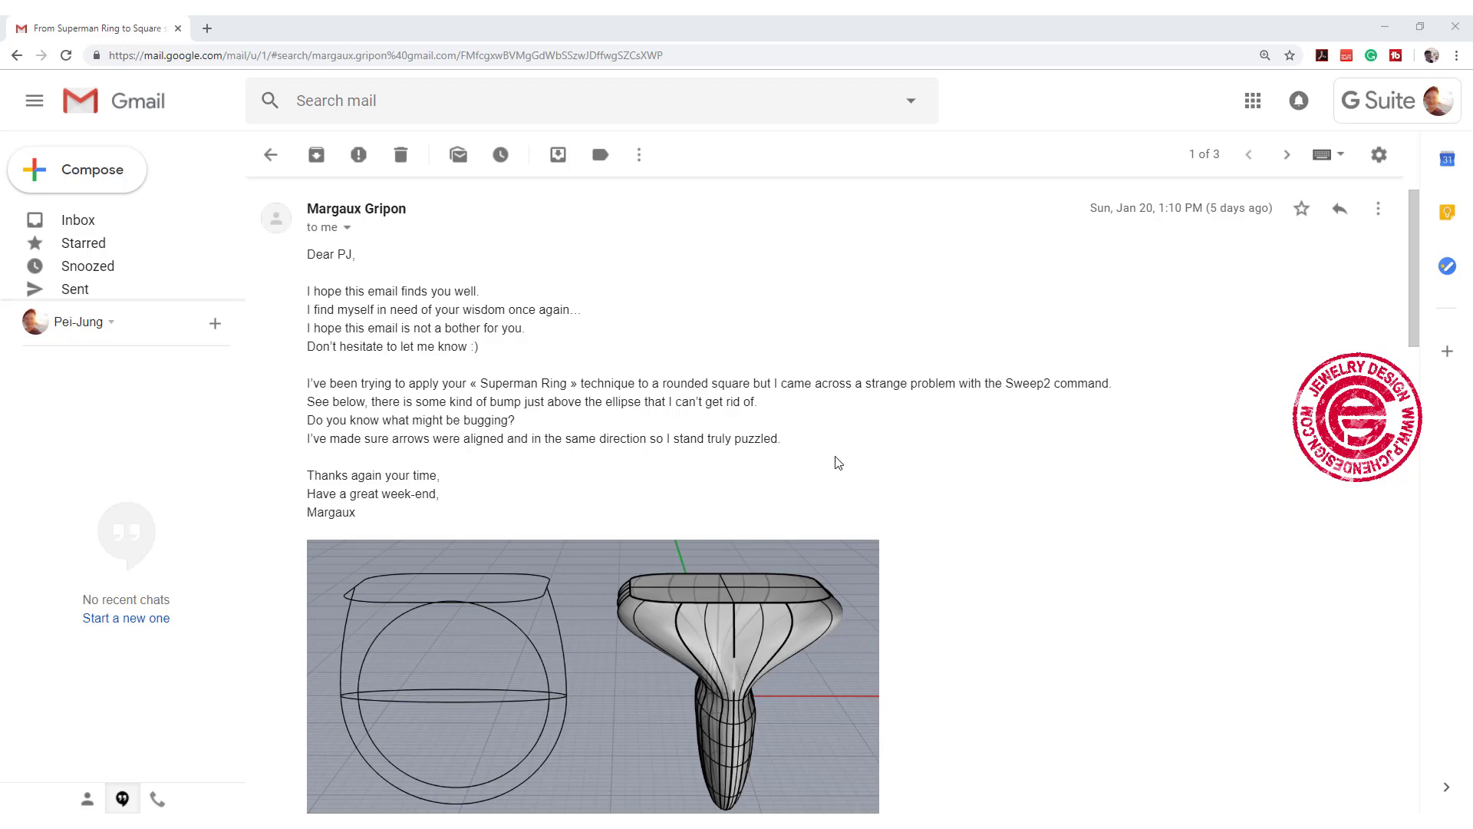
scroll(814, 414, down, 1)
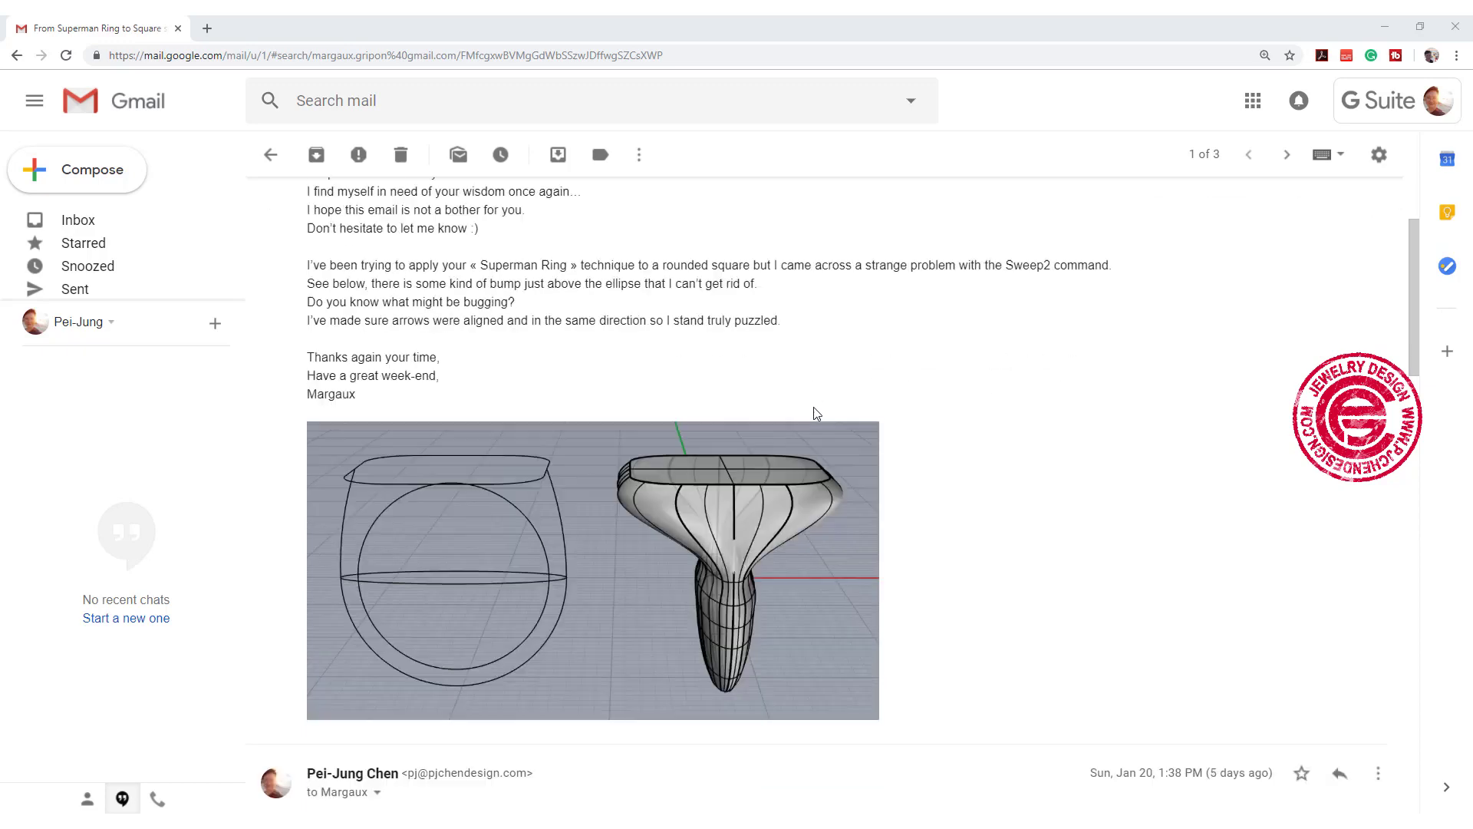
scroll(814, 413, down, 2)
scroll(814, 414, up, 3)
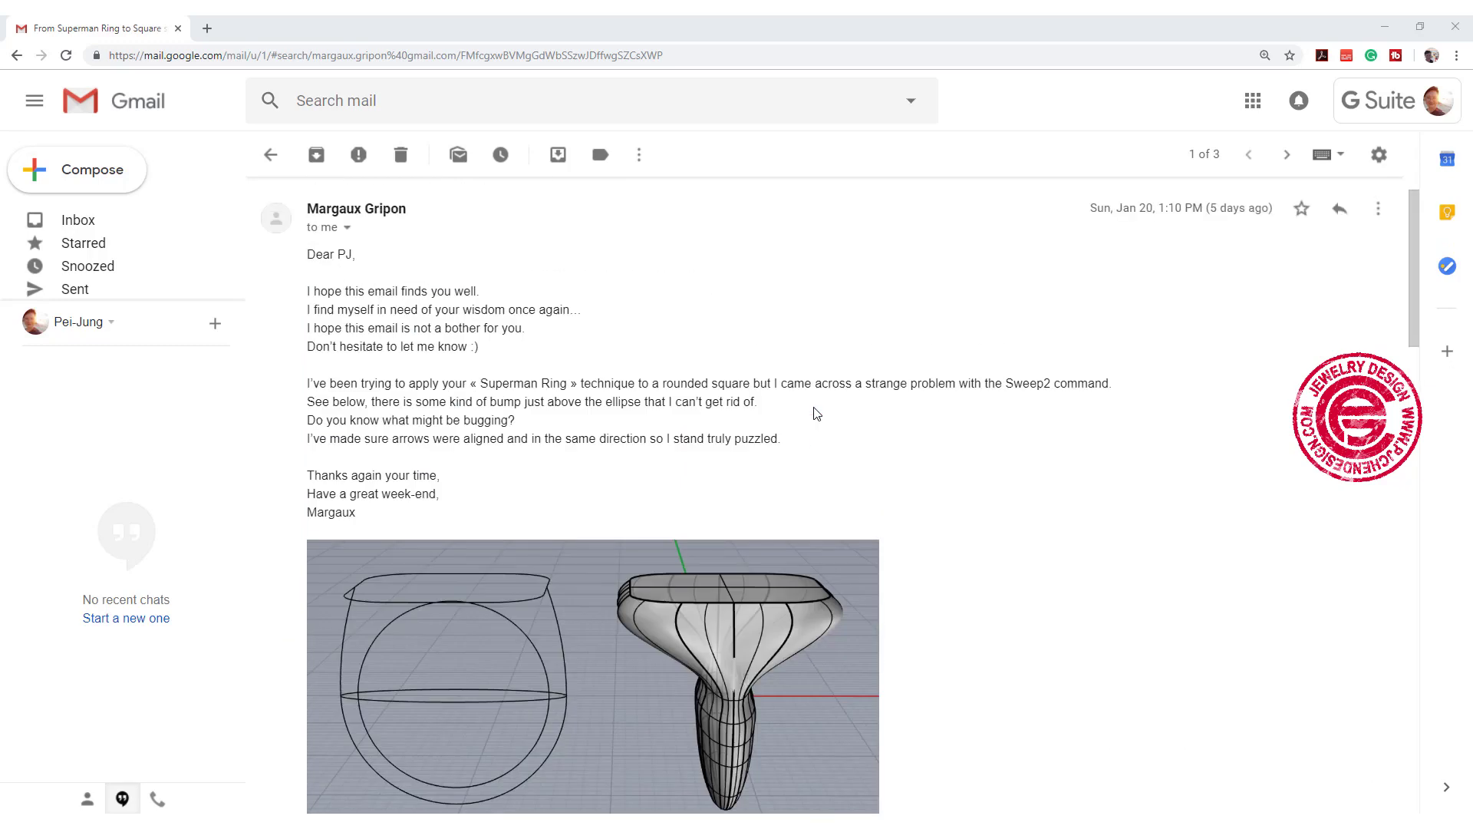
scroll(814, 412, down, 3)
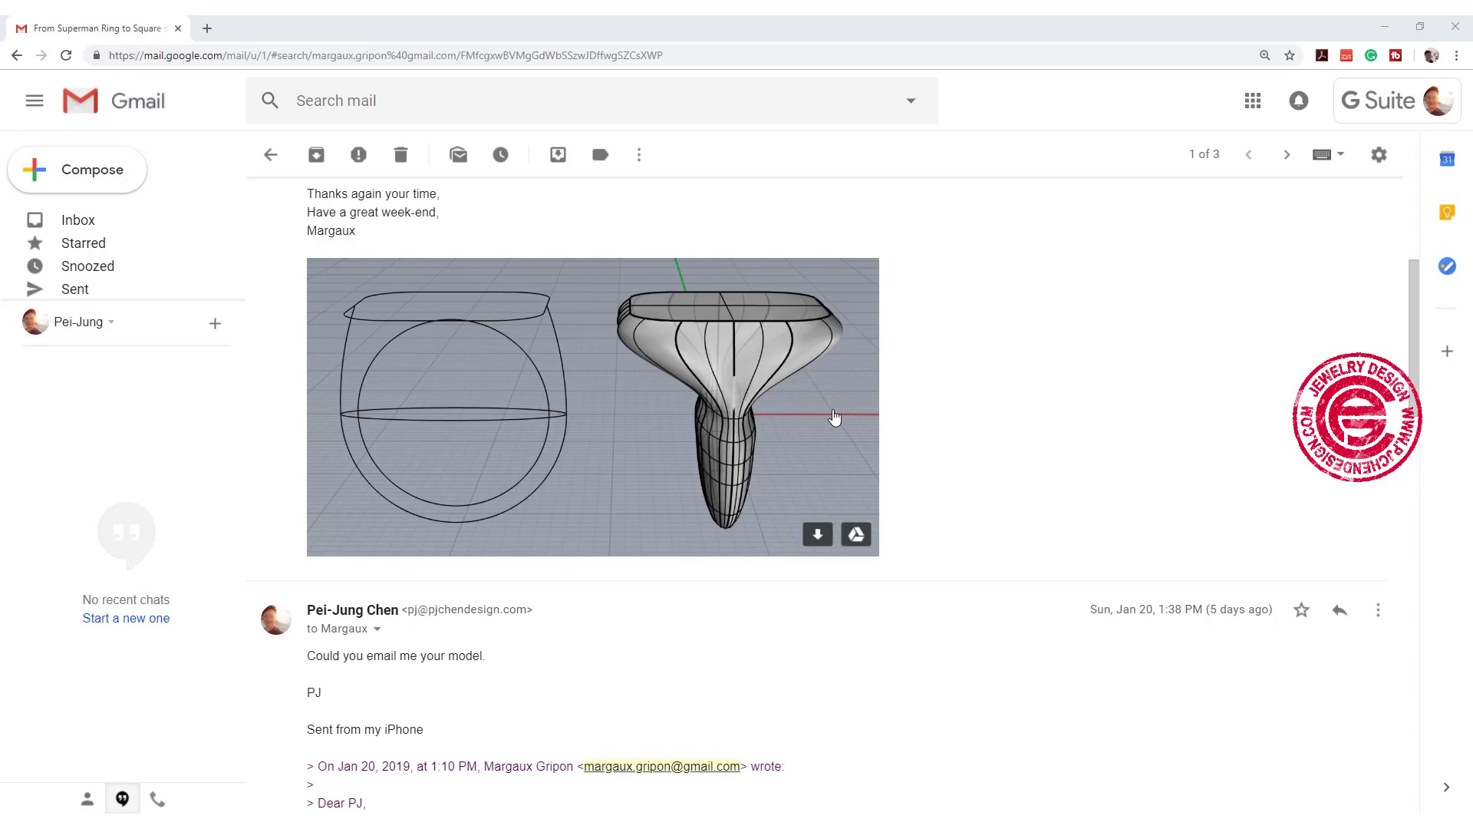
scroll(973, 435, up, 1)
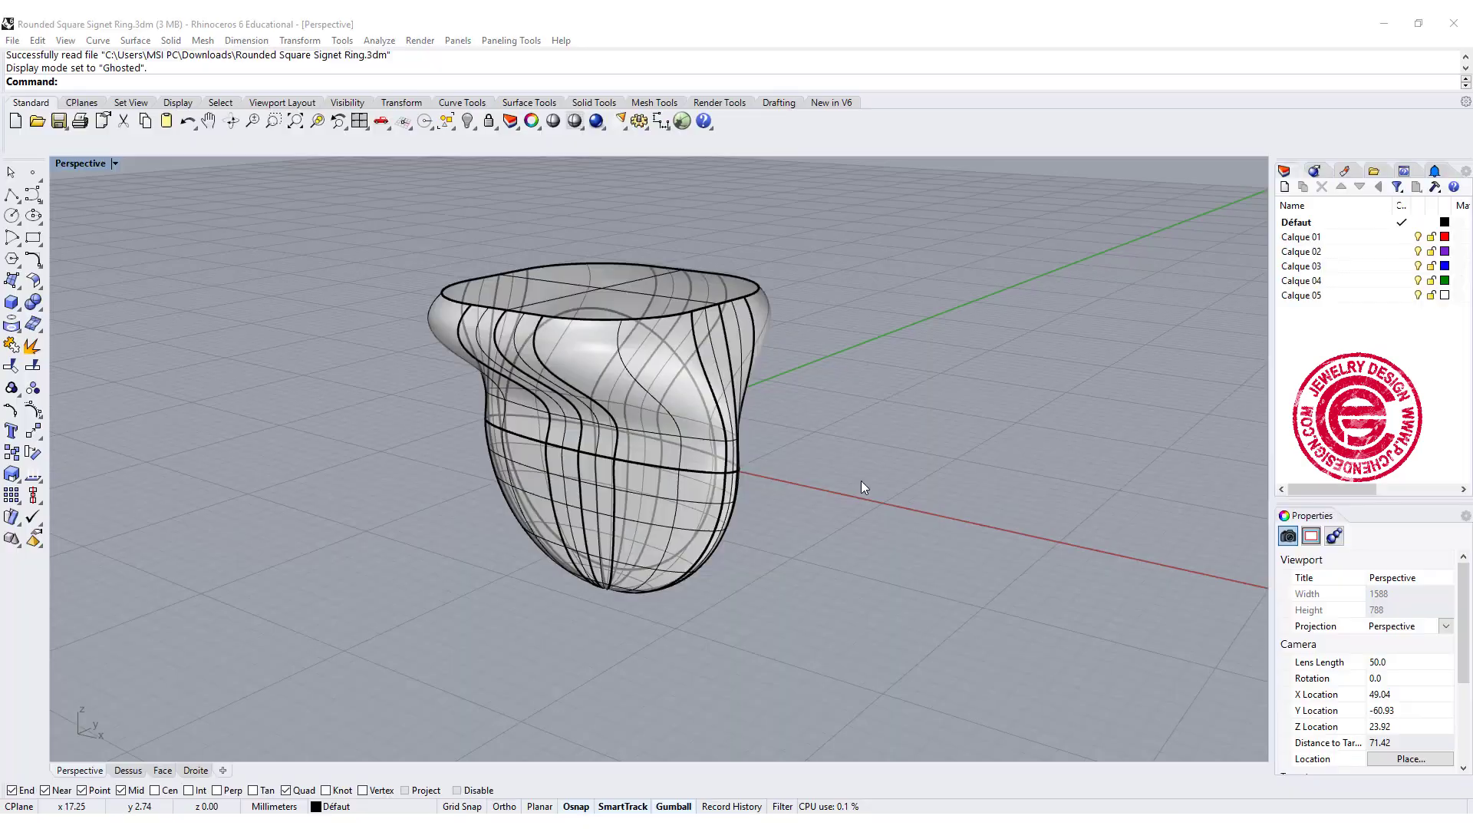
Step: Delete the existing bumpy ring body, leaving its construction curves
right_drag(861, 484, 813, 482)
click(759, 472)
key(Delete)
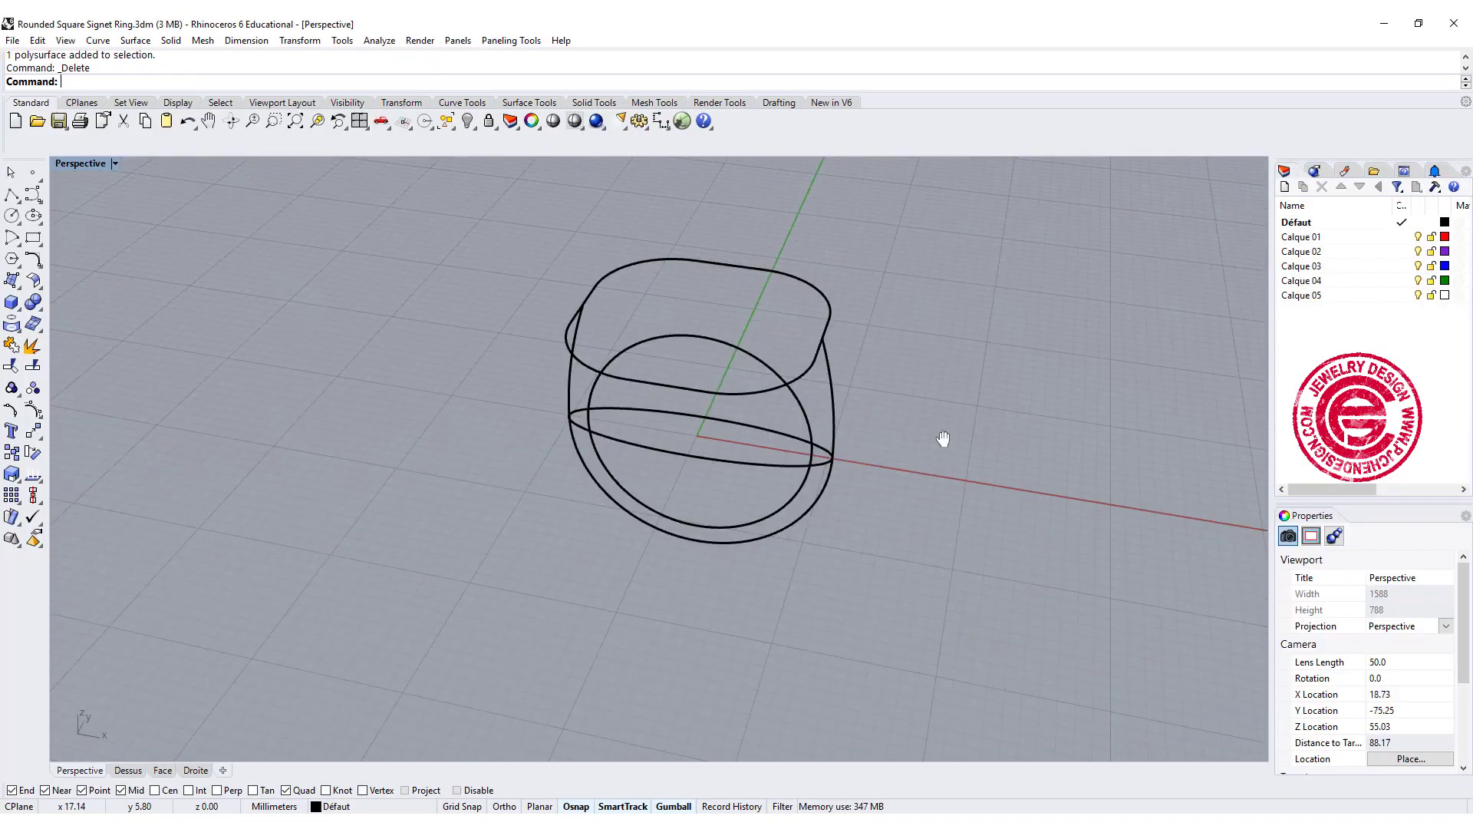
Step: Inspect the remaining side curves and open the Surface menu for a two-rail sweep
right_drag(937, 430, 758, 359)
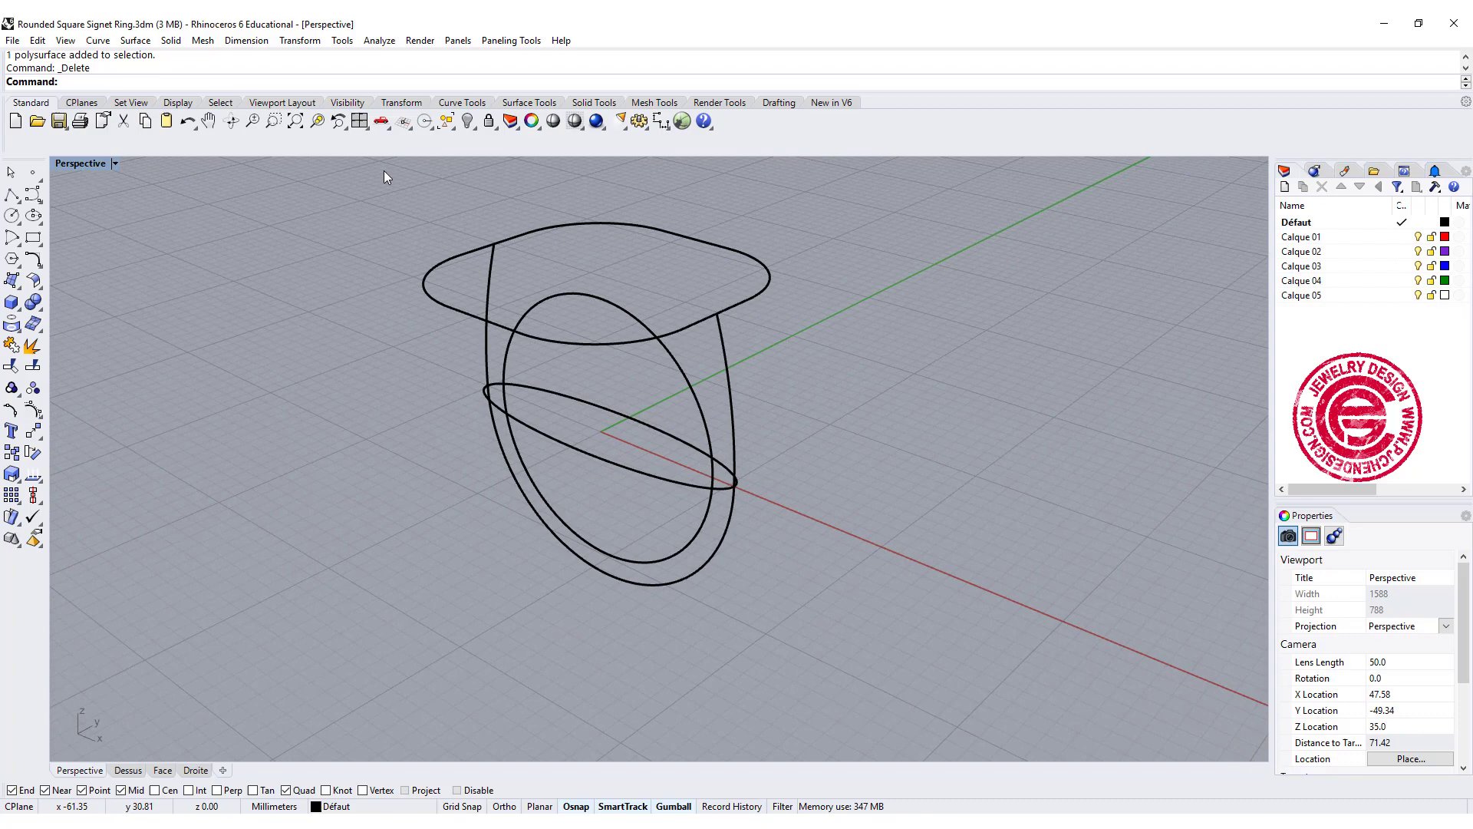
click(727, 411)
click(485, 344)
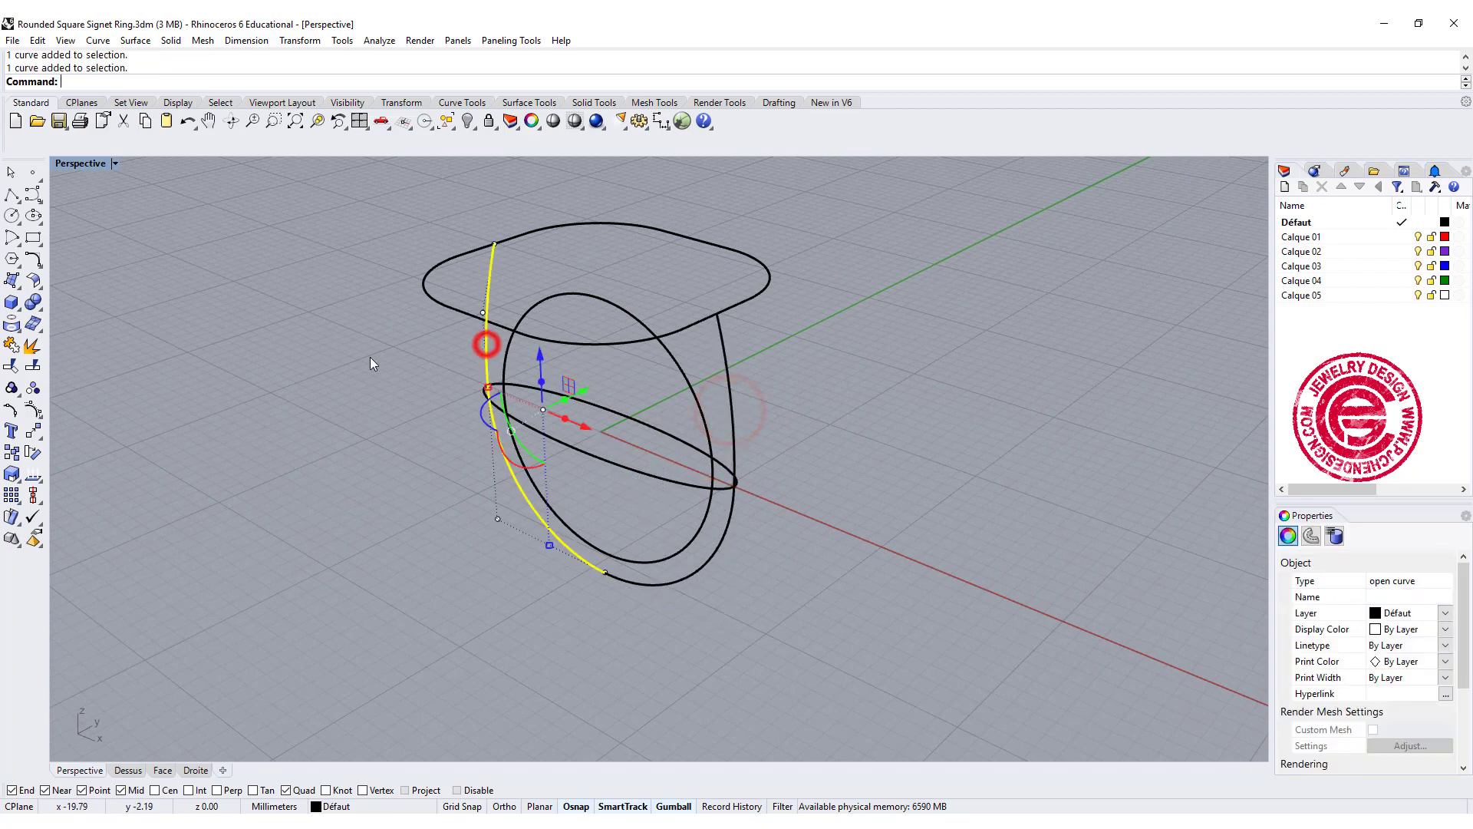
click(370, 365)
click(170, 41)
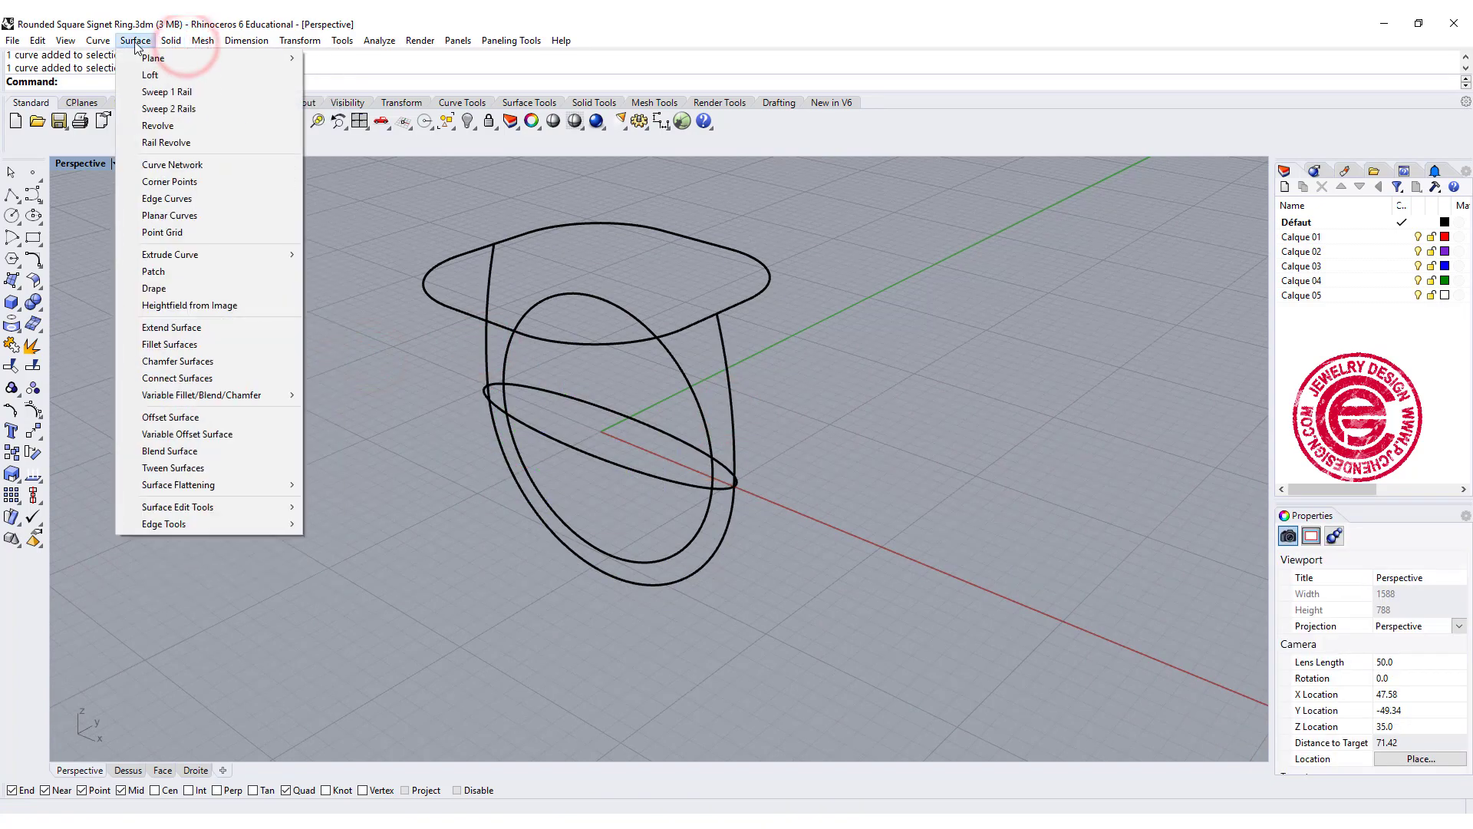
Step: Start Sweep2 with the left and right rails and the top curve, ellipse and bottom point as sections
click(168, 108)
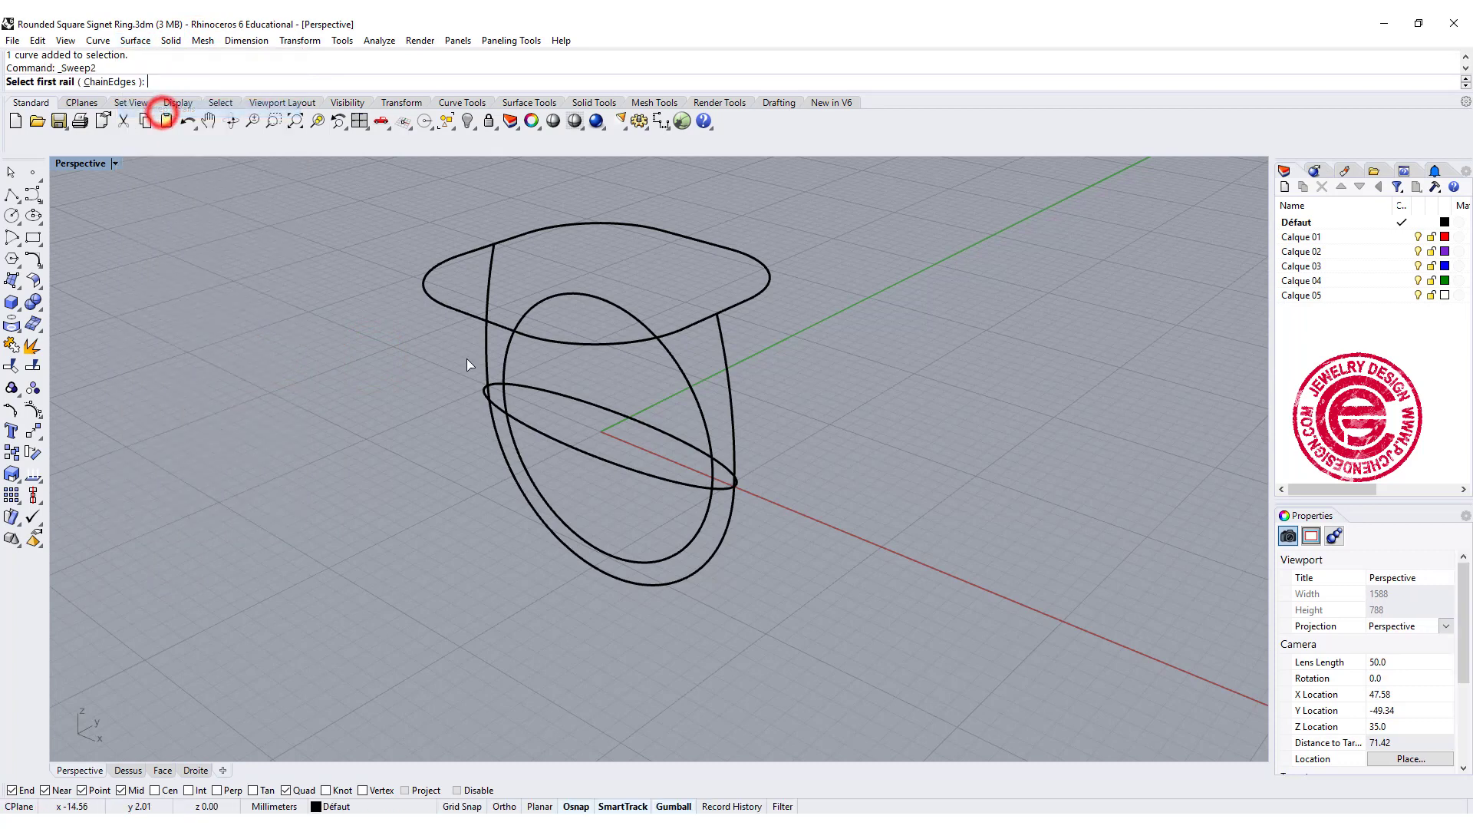
right_drag(468, 362, 458, 352)
click(464, 351)
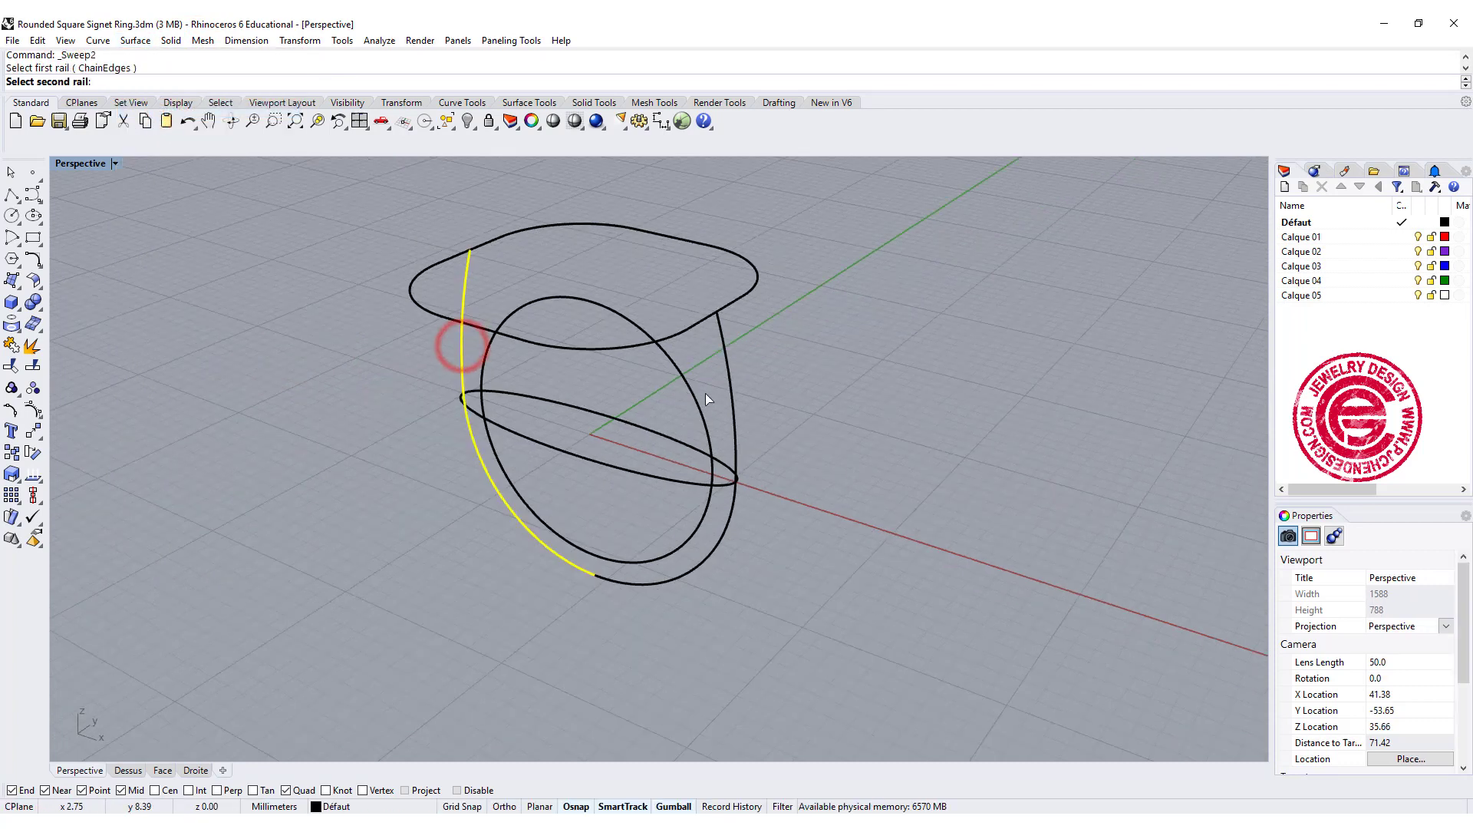
click(731, 369)
click(705, 322)
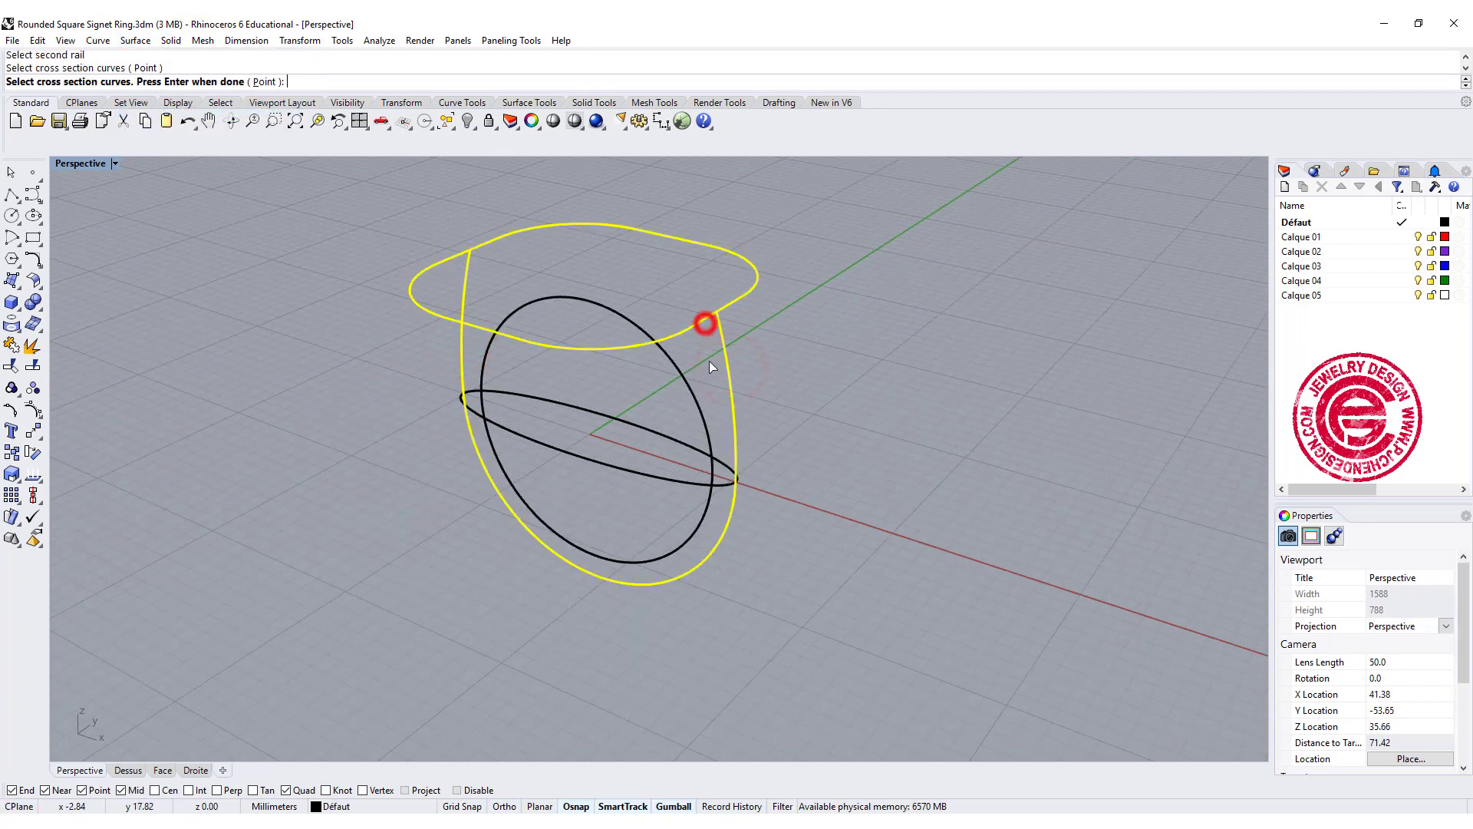
click(683, 485)
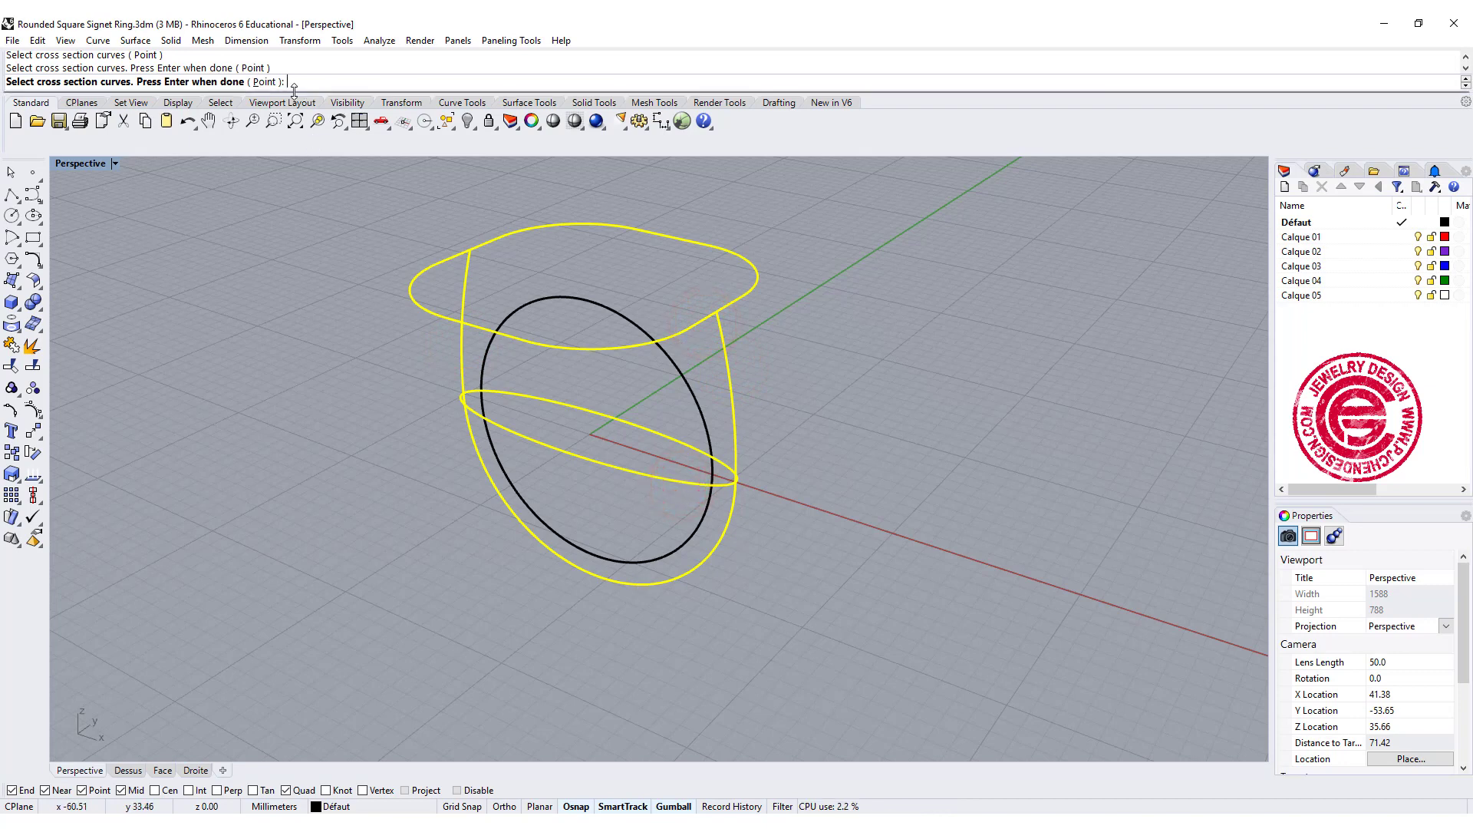
click(264, 82)
click(590, 572)
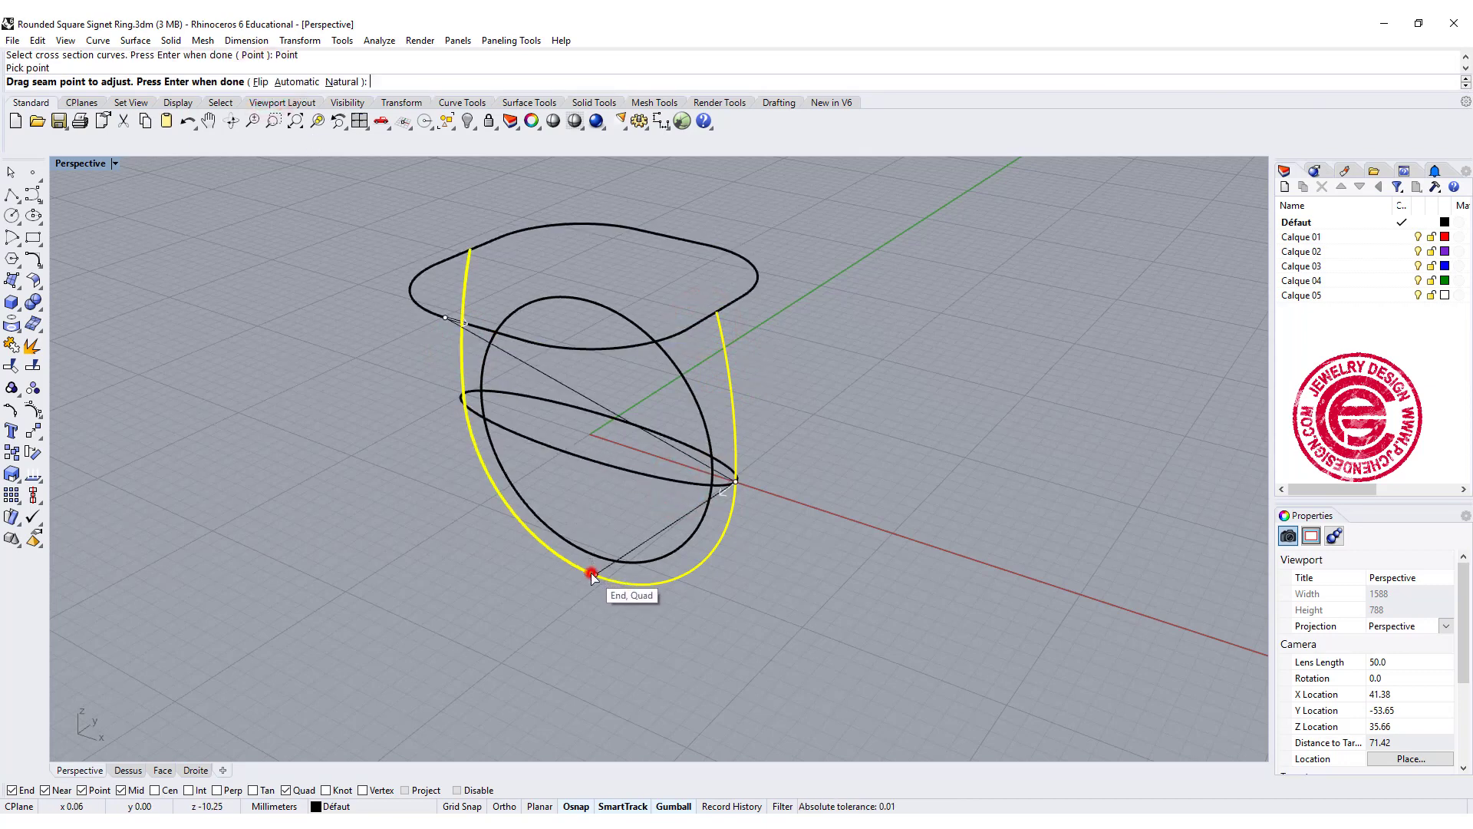
click(732, 480)
Step: Align the ellipse and top-curve seams with the rails and preview the swept surface
drag(667, 477, 551, 453)
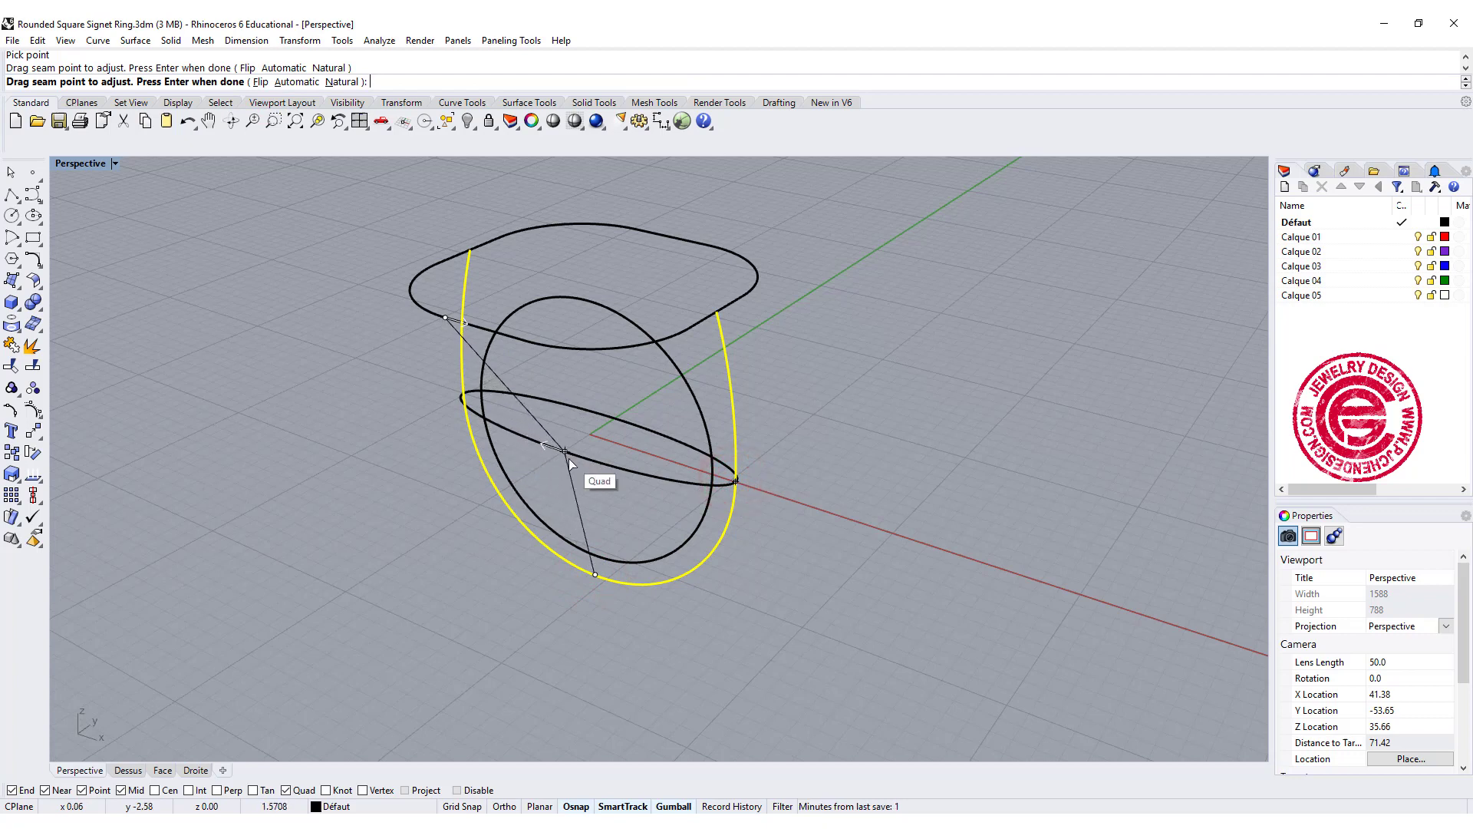
drag(550, 452, 568, 458)
drag(446, 319, 476, 330)
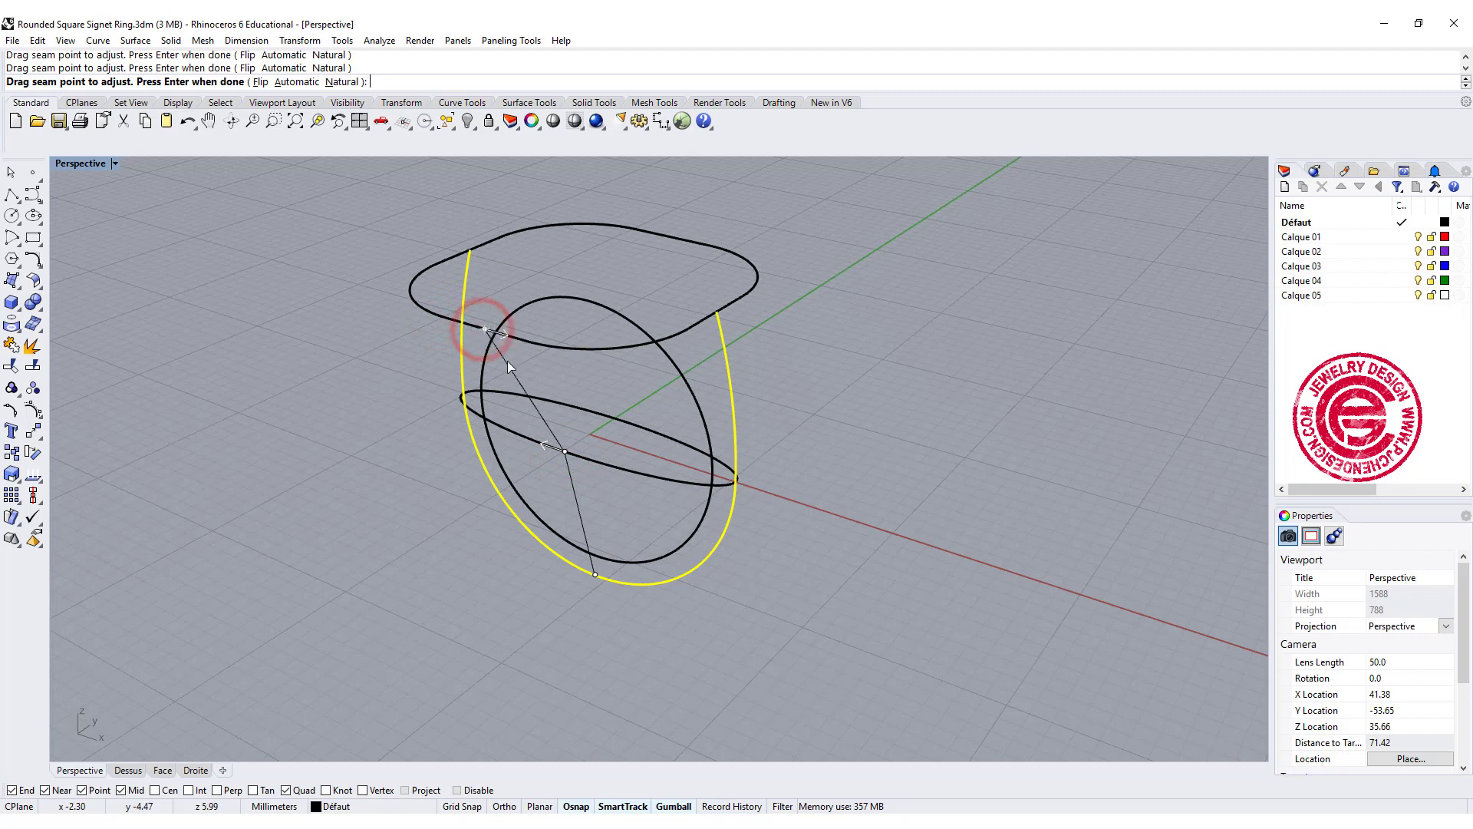
click(509, 346)
right_drag(781, 487, 921, 464)
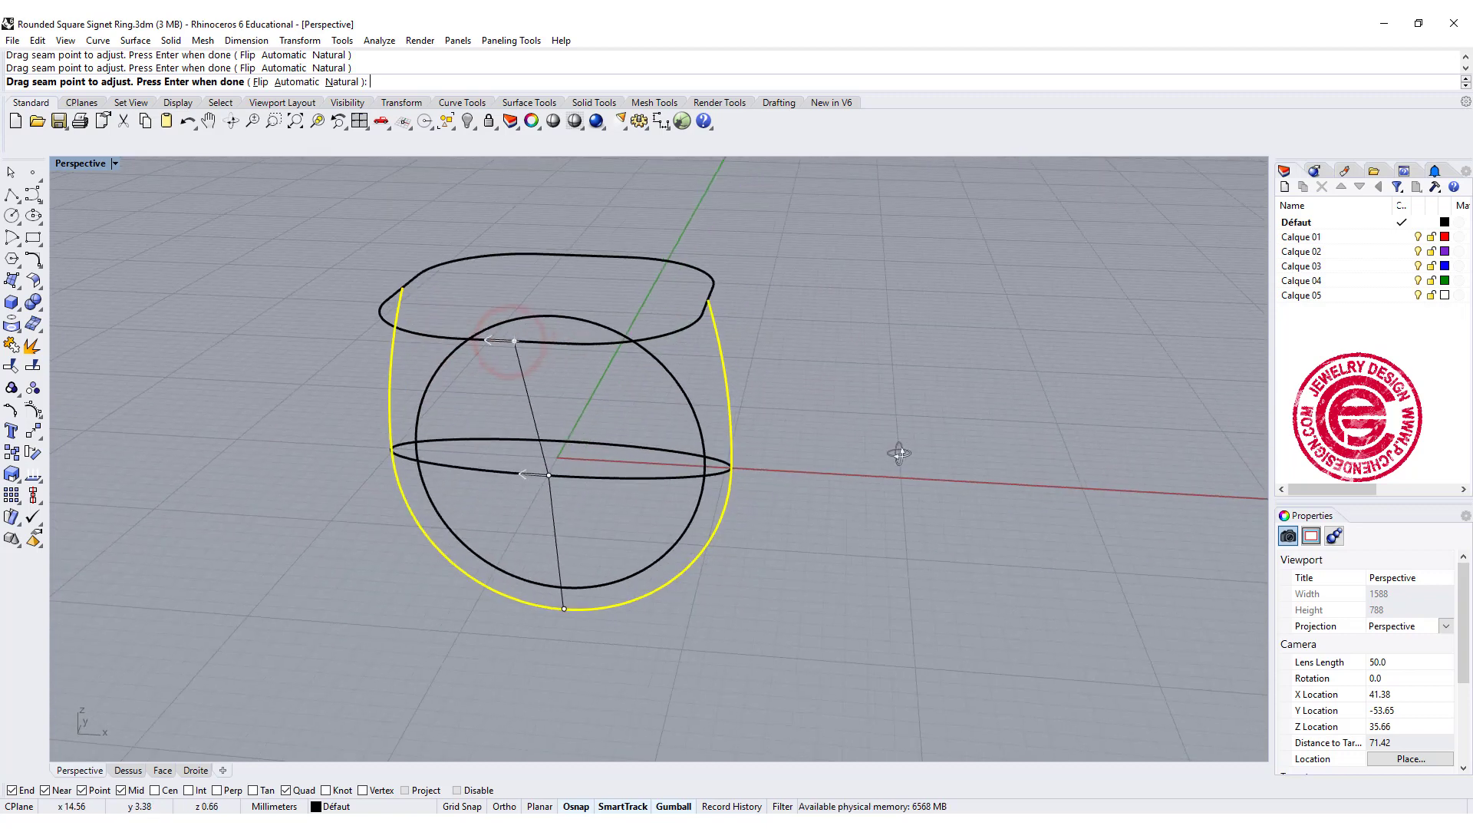
key(Return)
key(Return)
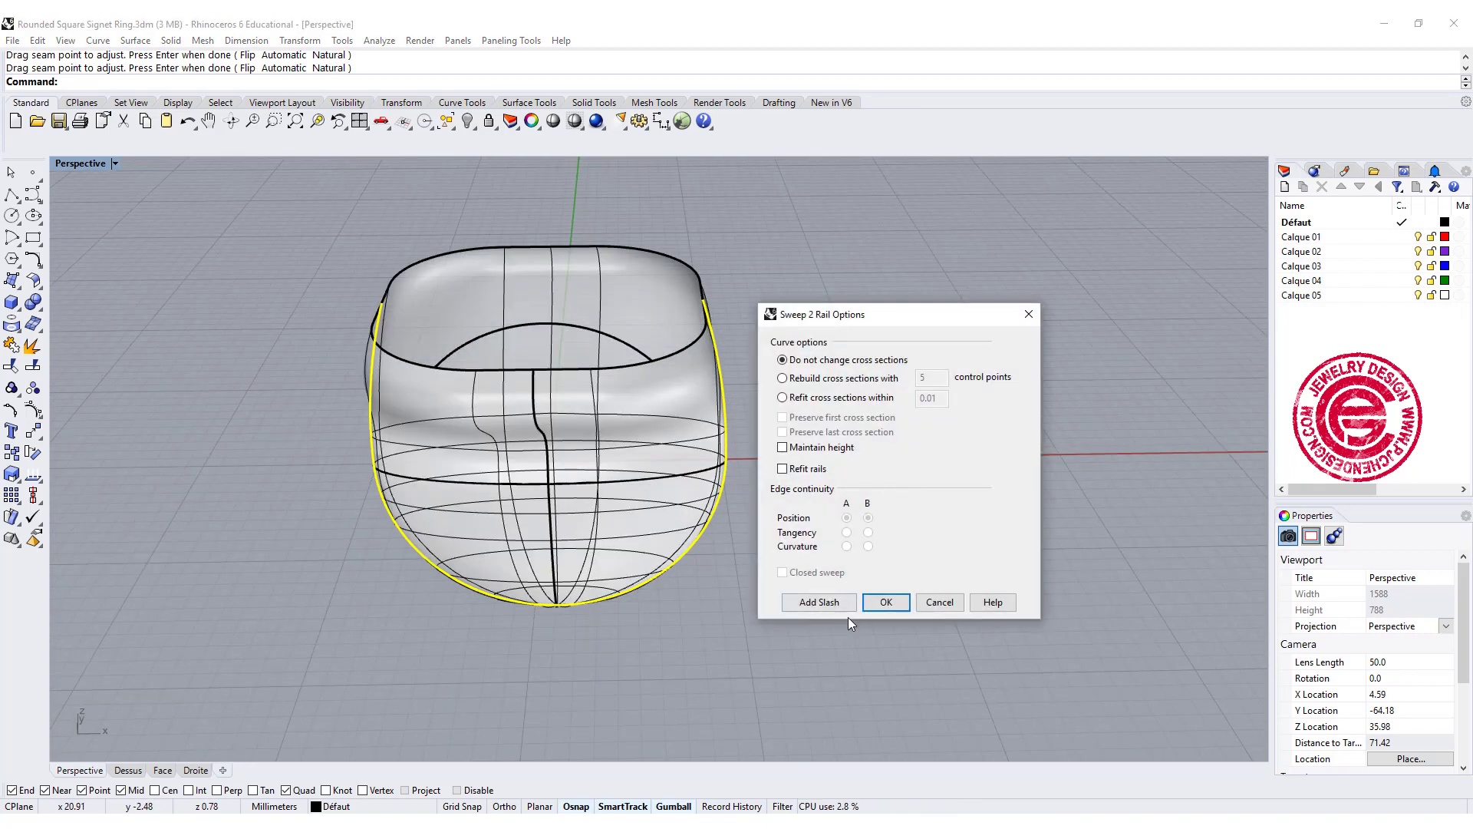
Step: Inspect the Sweep2 preview from several angles and accept the options to create the surface
right_drag(646, 493, 393, 445)
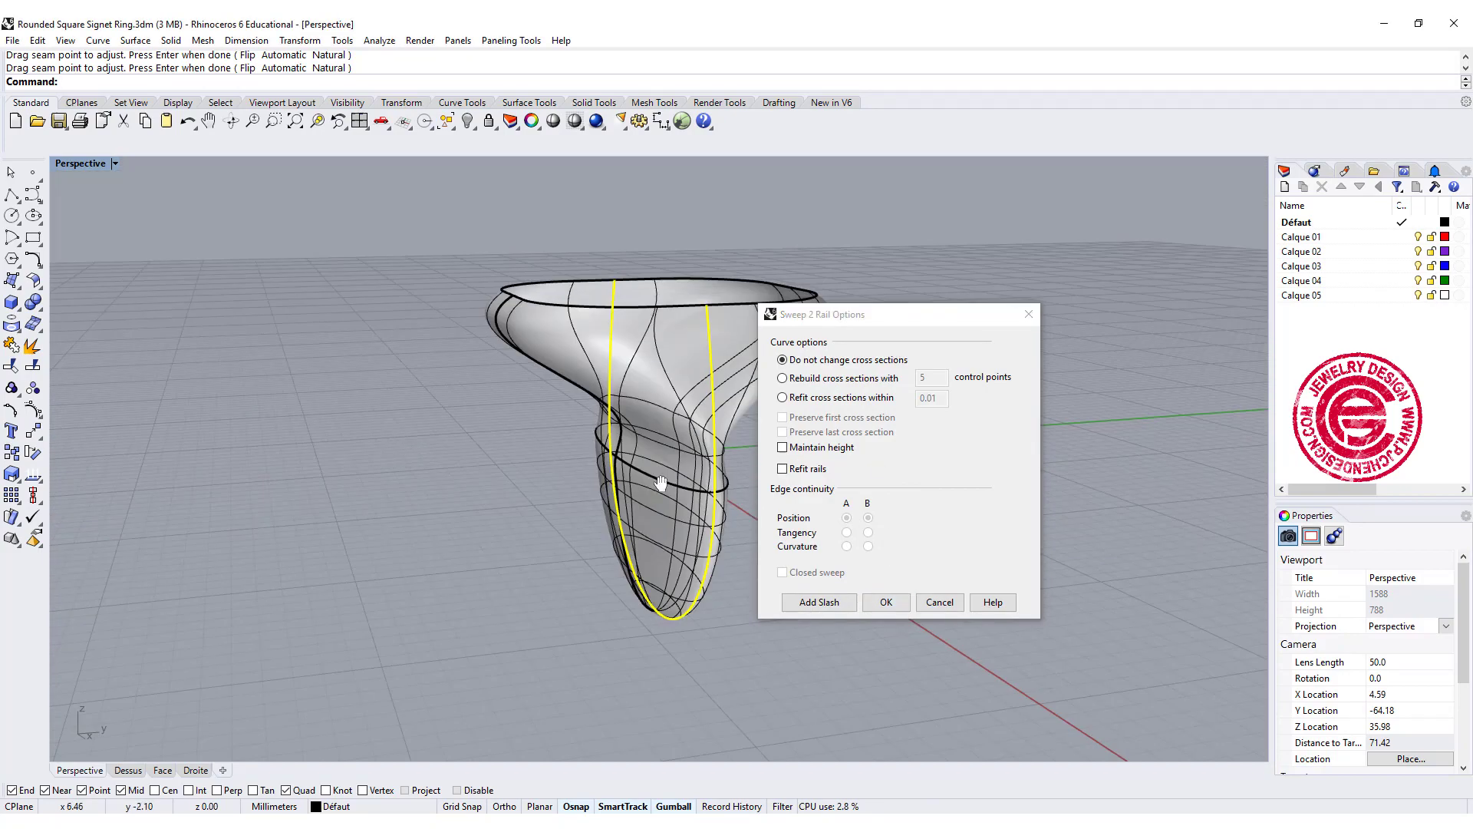
right_drag(662, 484, 461, 428)
scroll(460, 428, up, 4)
scroll(498, 483, up, 2)
mouse_move(498, 482)
right_down()
mouse_move(634, 462)
mouse_move(558, 356)
right_up()
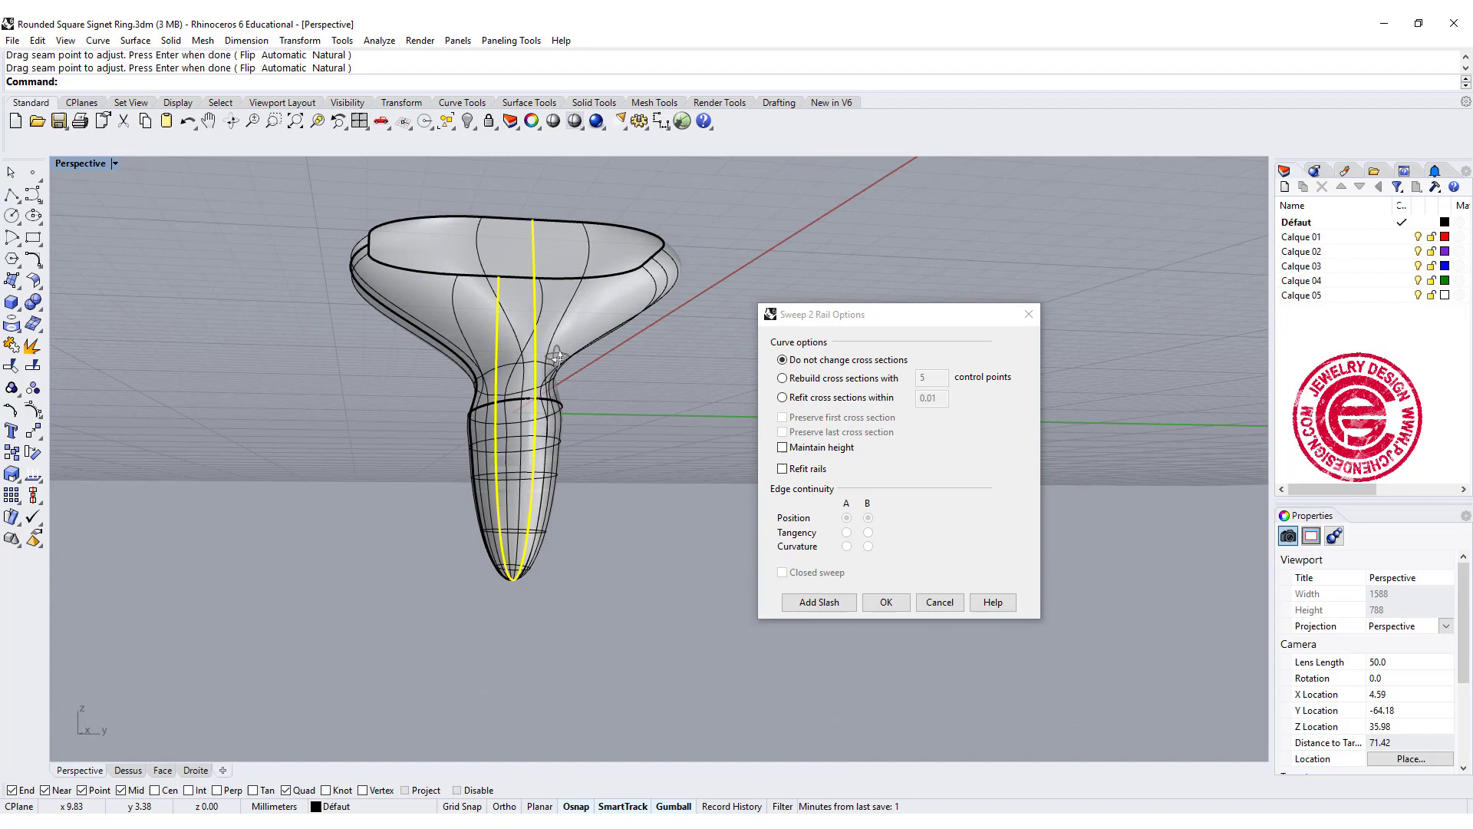
mouse_move(557, 357)
right_down()
mouse_move(579, 418)
mouse_move(569, 406)
right_up()
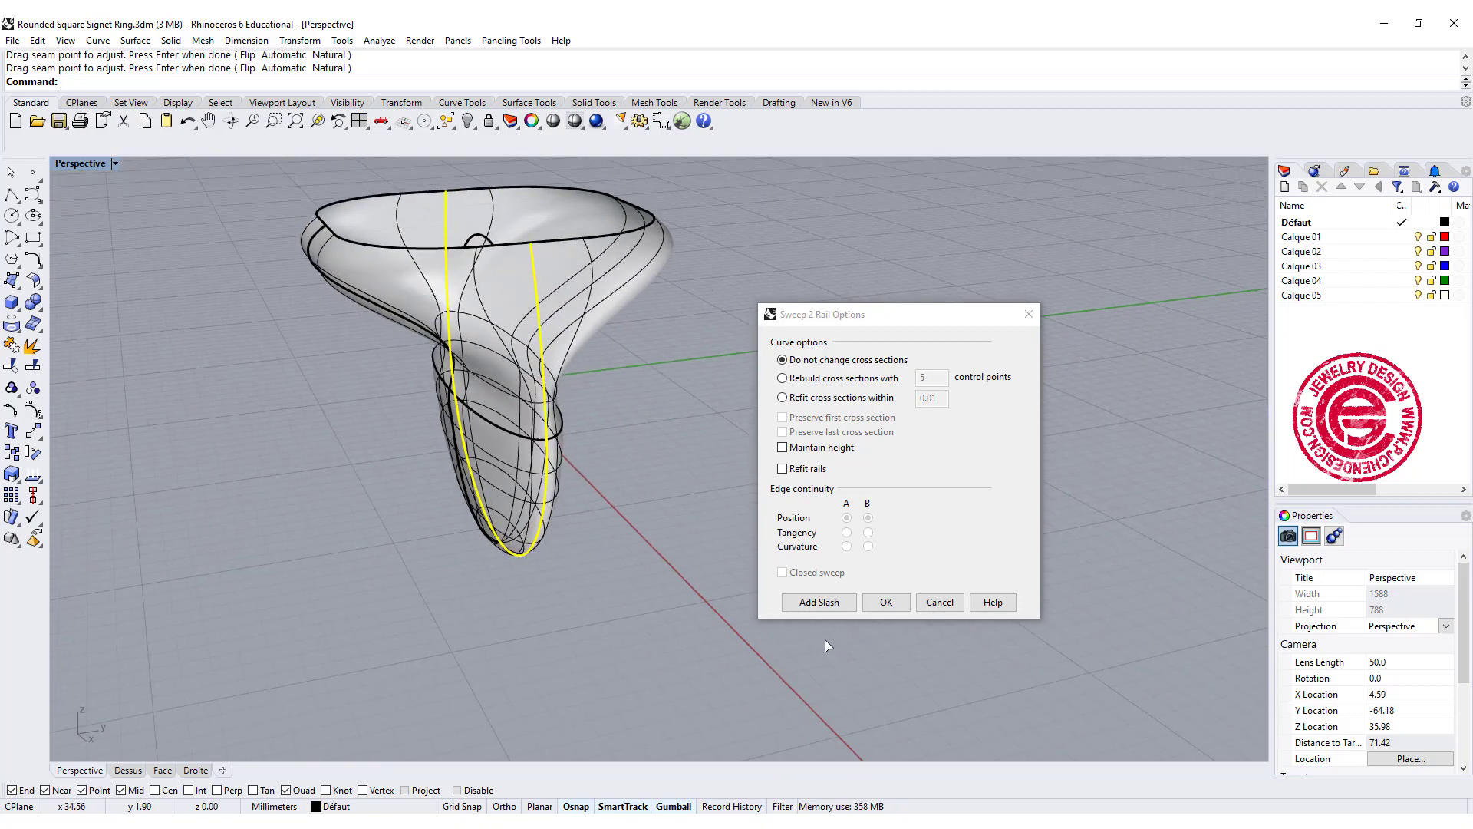
click(887, 603)
Step: Orbit around the new swept surface from low and high angles, then select it
mouse_move(888, 603)
right_down()
mouse_move(652, 452)
mouse_move(571, 456)
right_up()
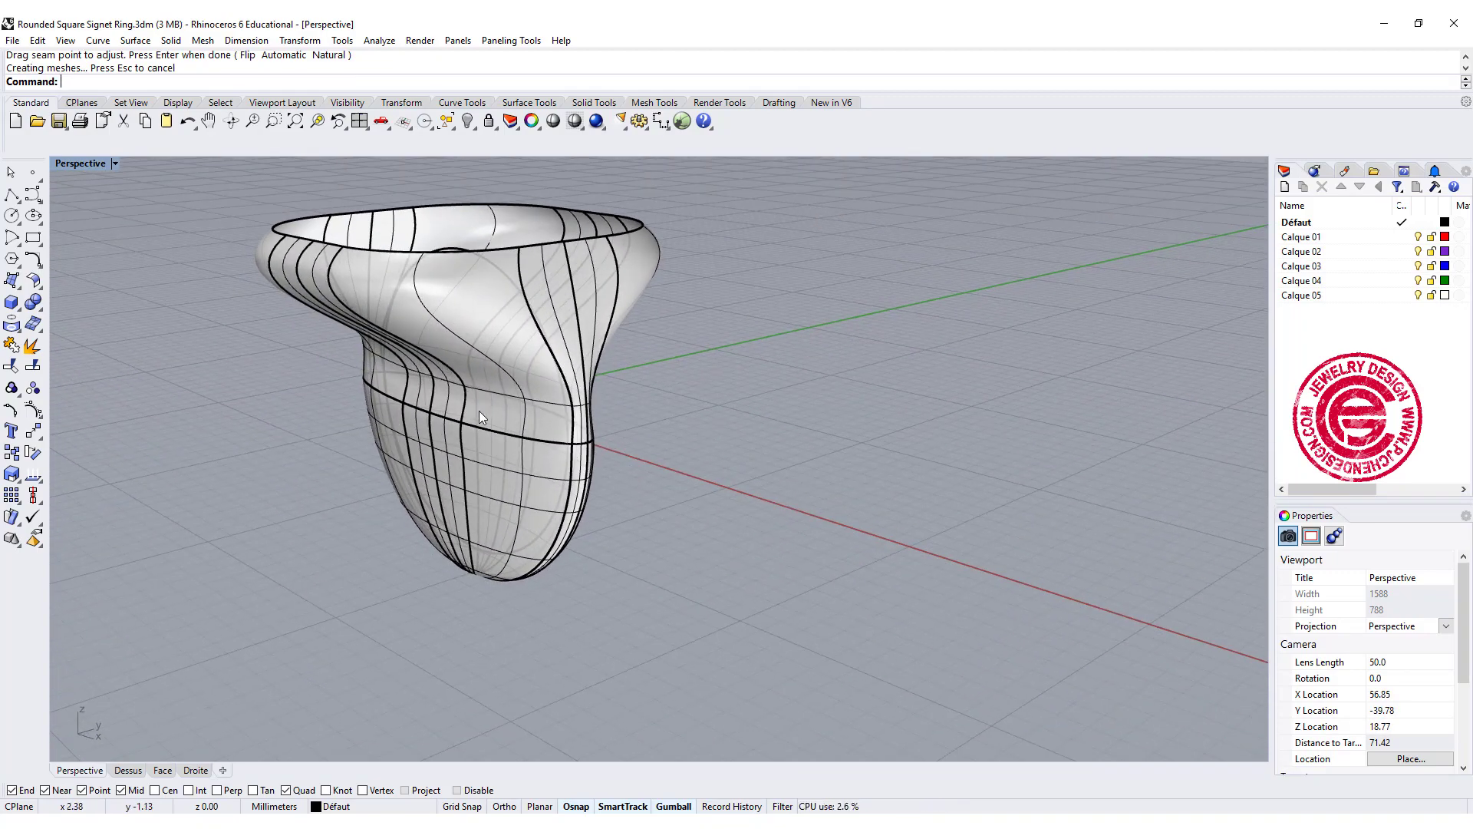
right_drag(478, 411, 452, 315)
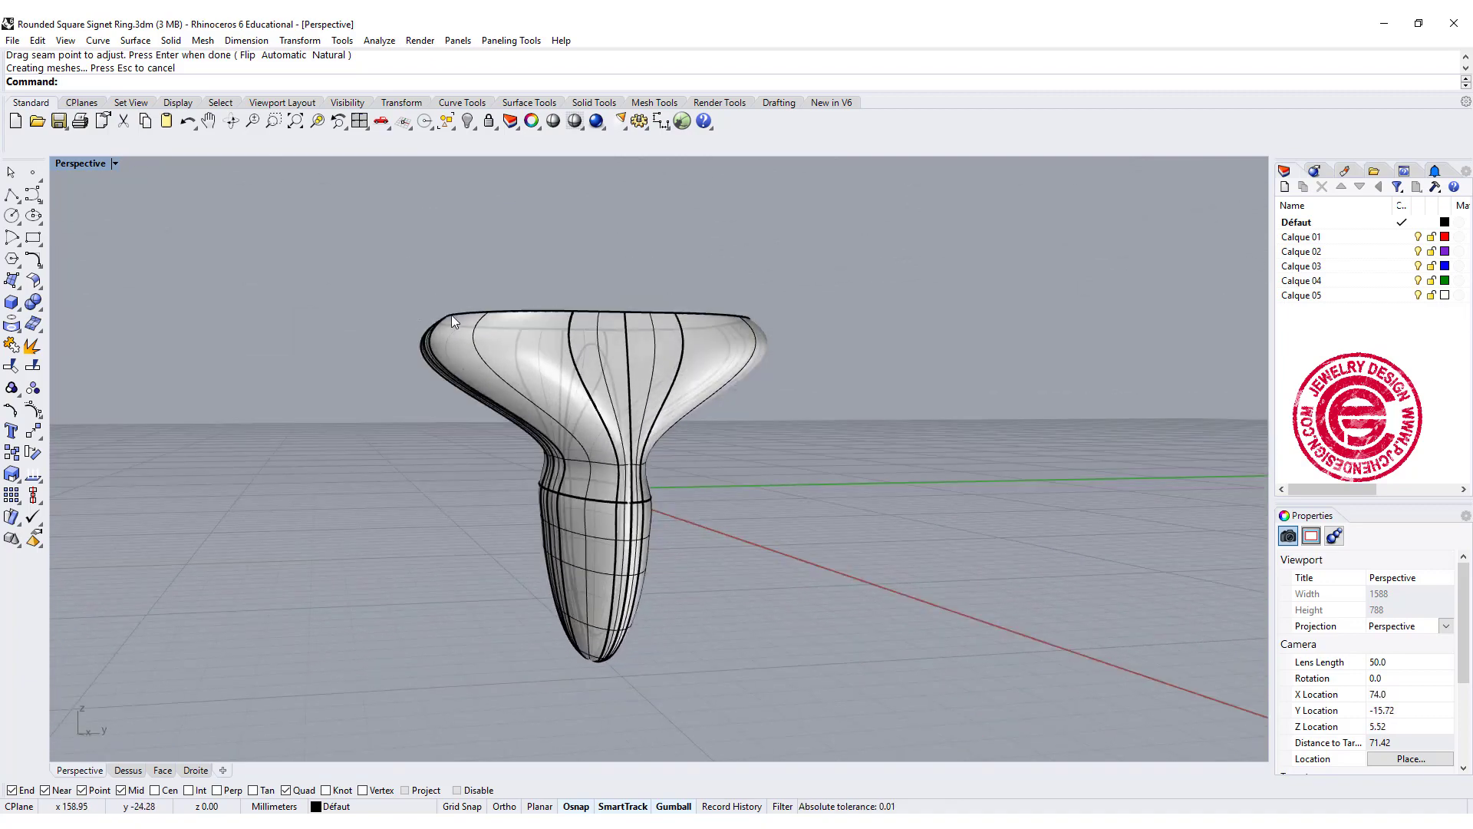
right_drag(434, 330, 712, 399)
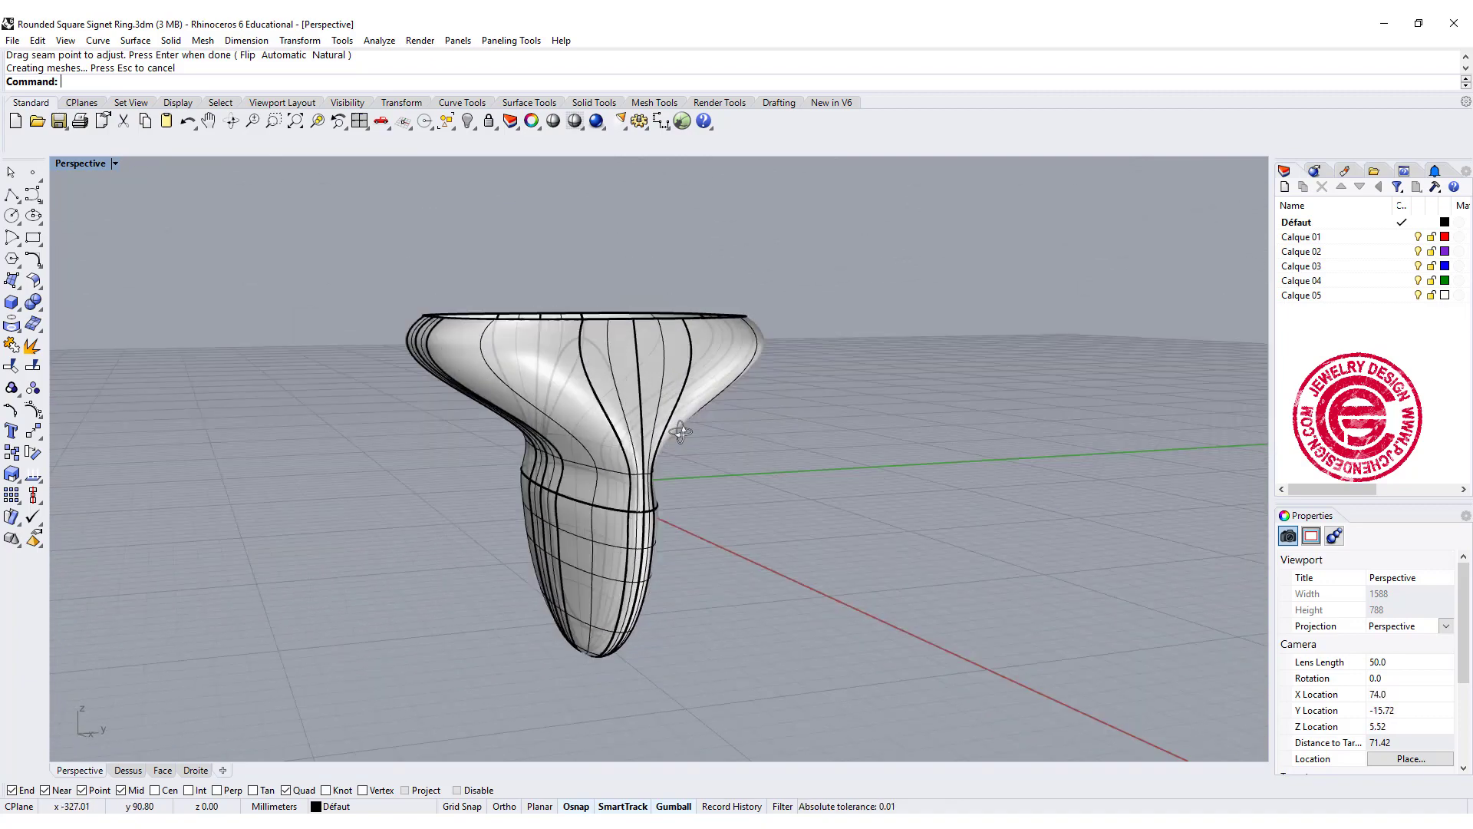
click(741, 354)
Step: Delete the swept surface and maximize the Droite side view around the remaining curves
key(Delete)
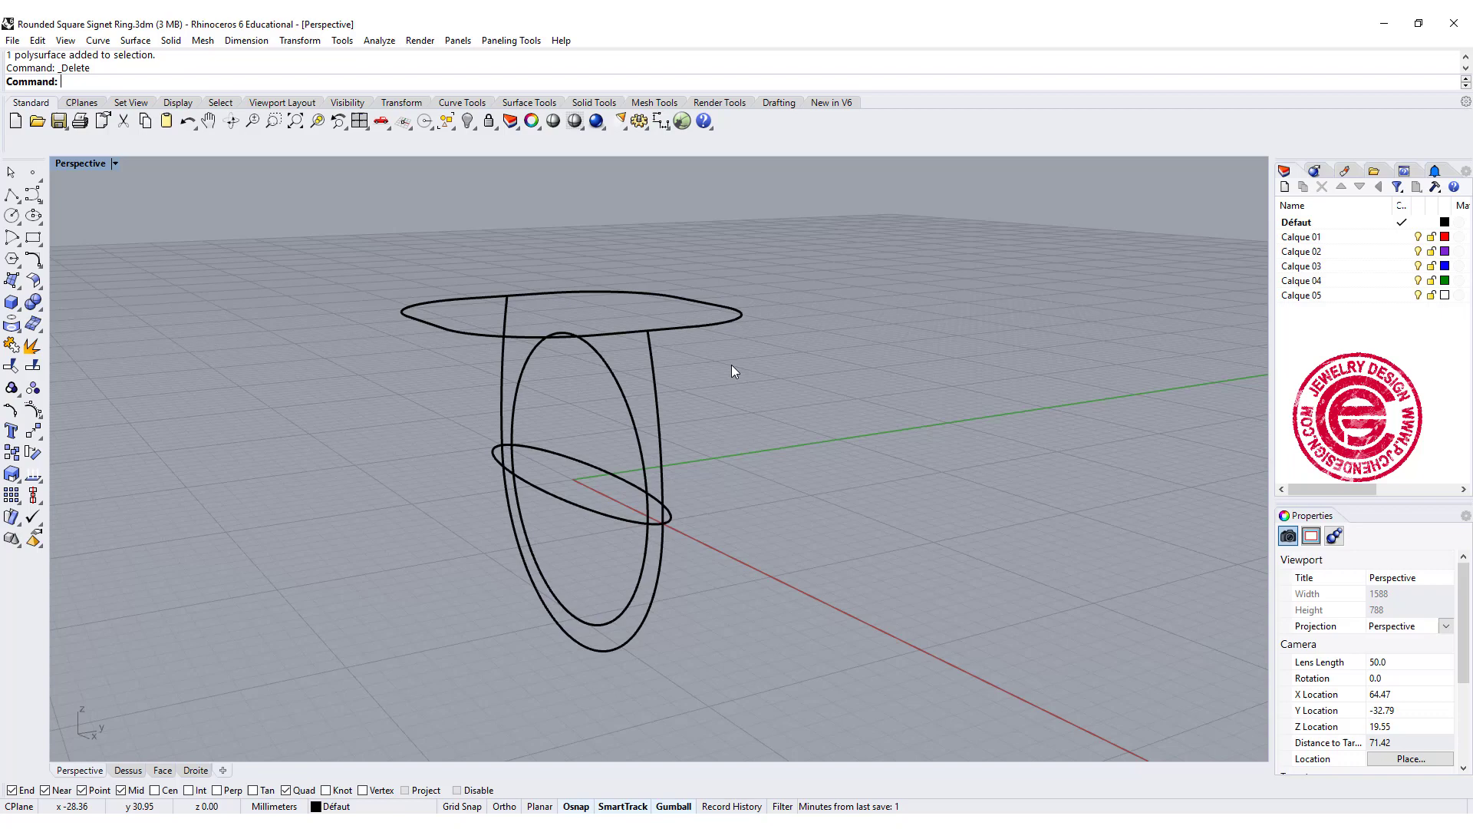
mouse_move(617, 445)
right_down()
mouse_move(610, 421)
mouse_move(587, 444)
right_up()
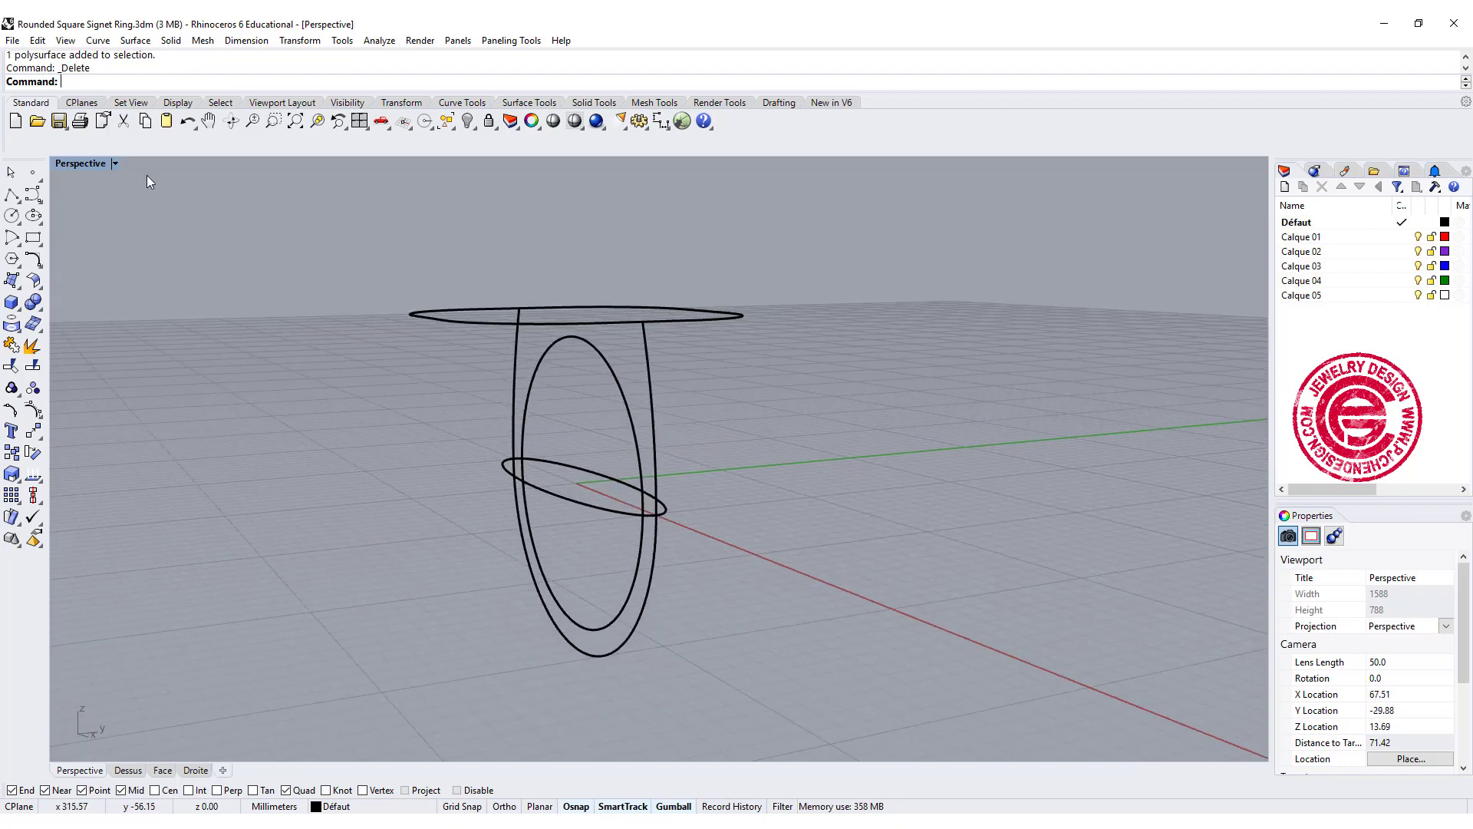
double_click(85, 162)
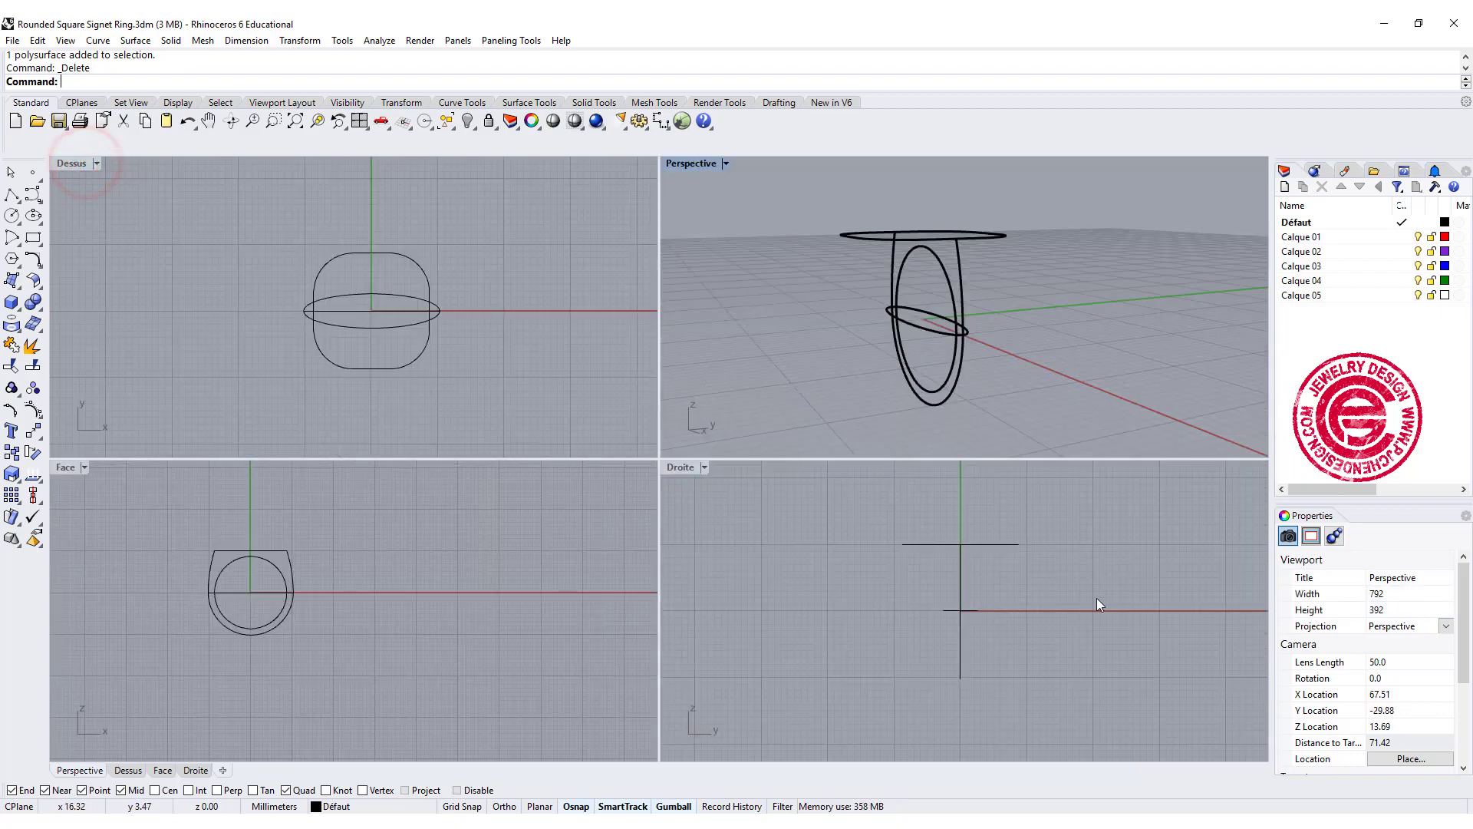
scroll(922, 571, up, 3)
right_drag(922, 572, 872, 561)
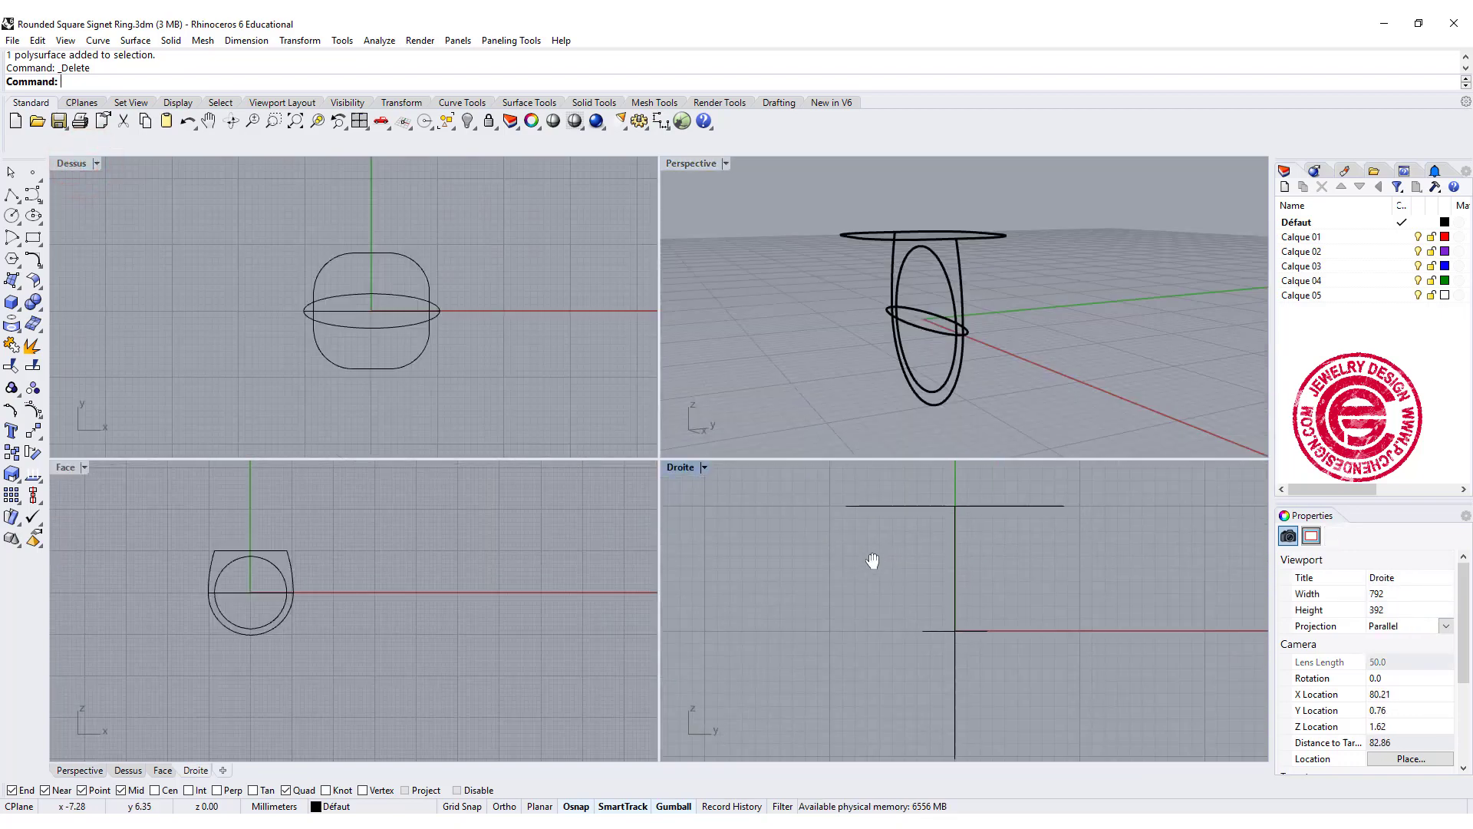
double_click(675, 469)
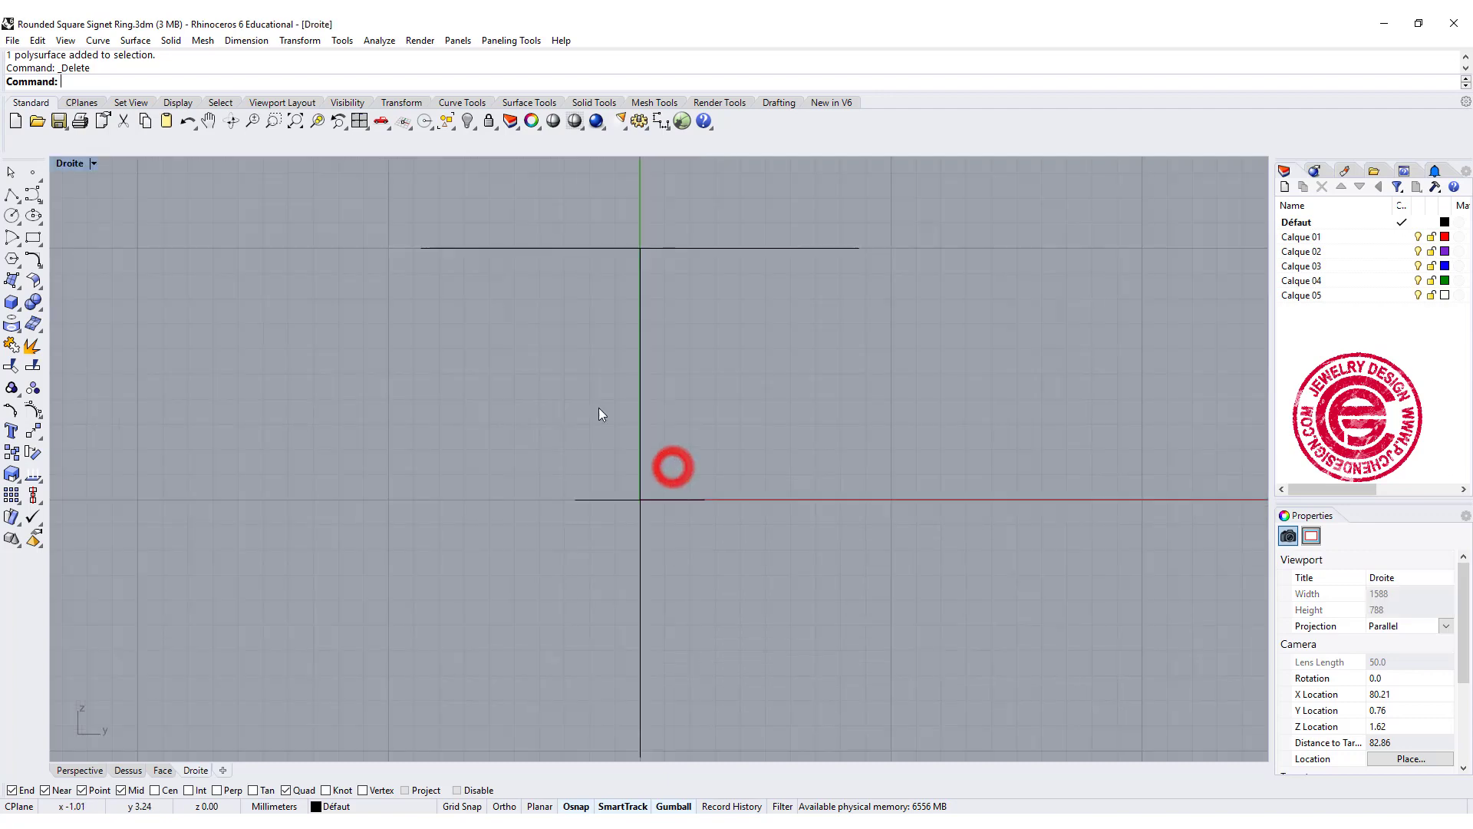
Step: Start a freeform curve at the top edge's front midpoint, with a point straight below
click(11, 195)
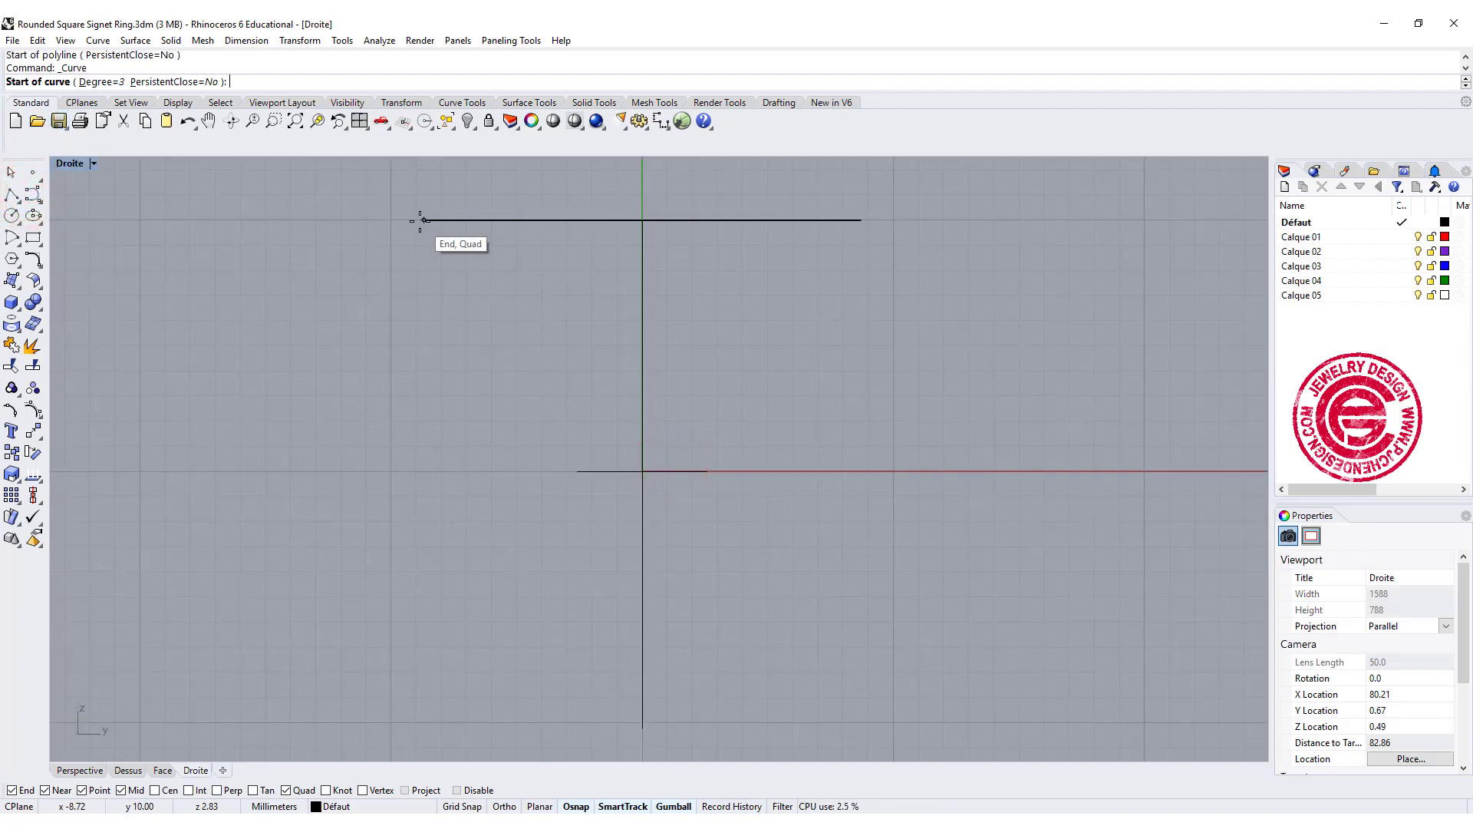
double_click(71, 164)
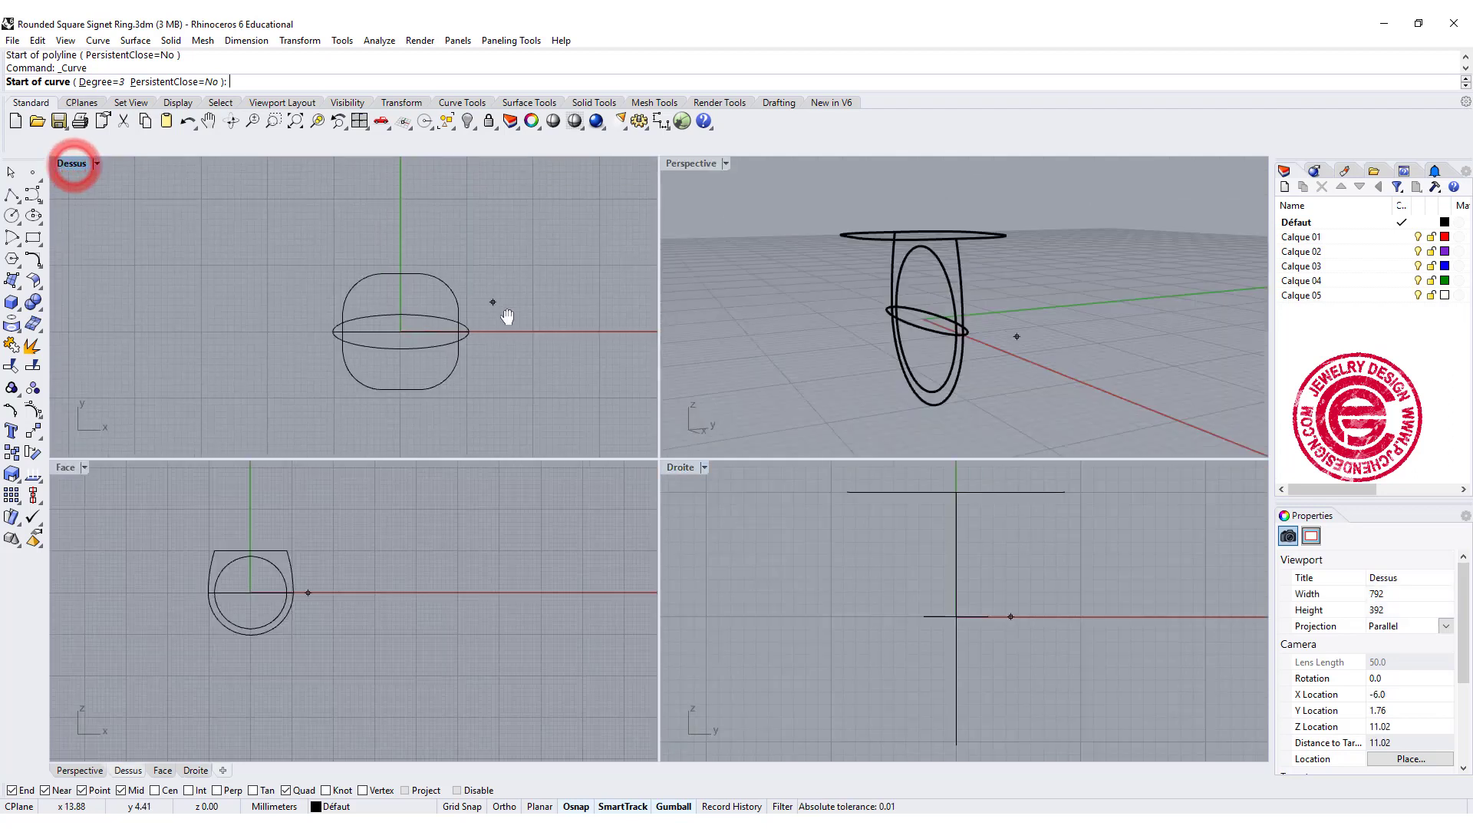
right_drag(668, 295, 800, 330)
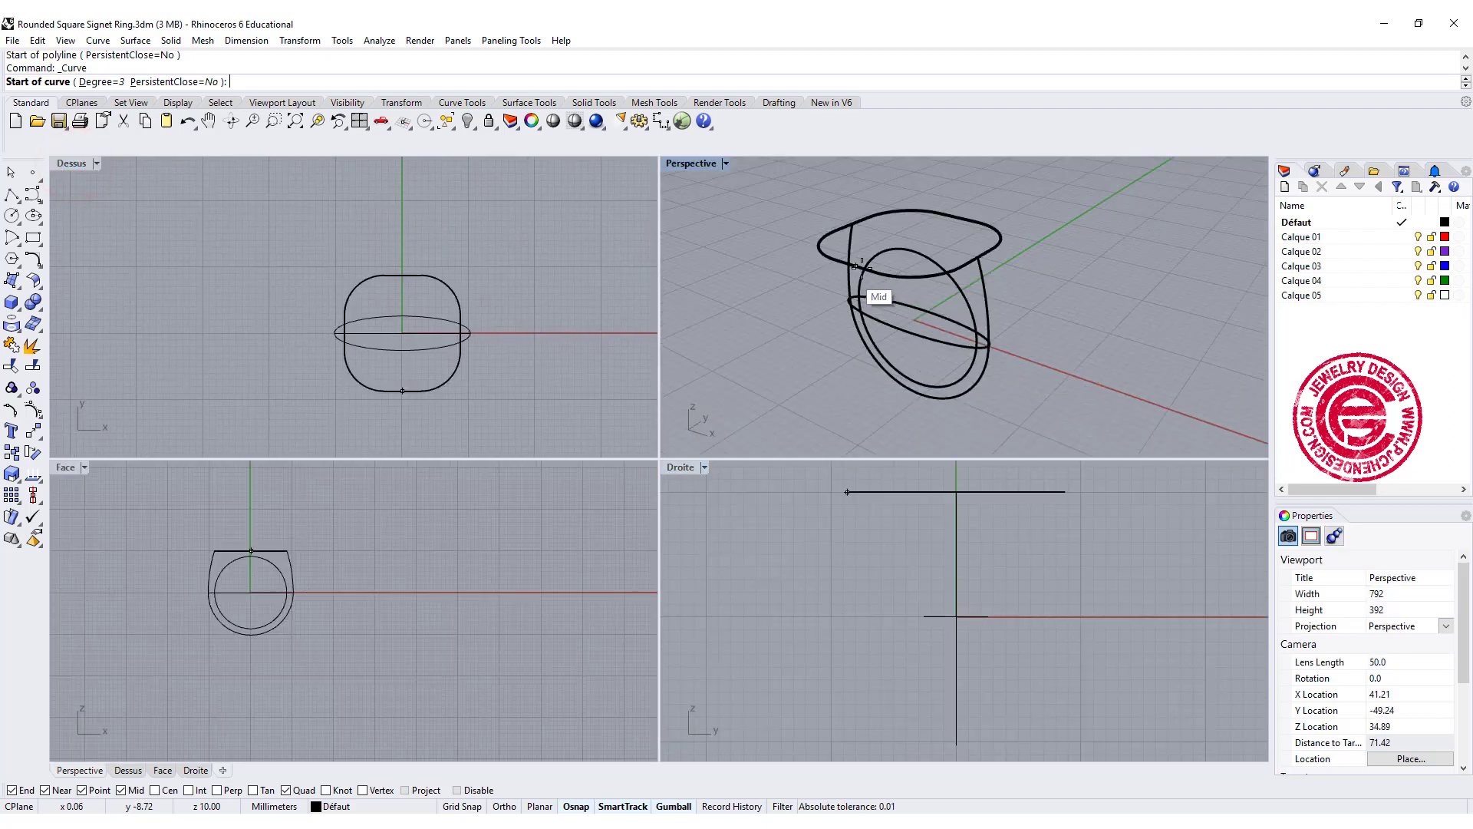
click(863, 268)
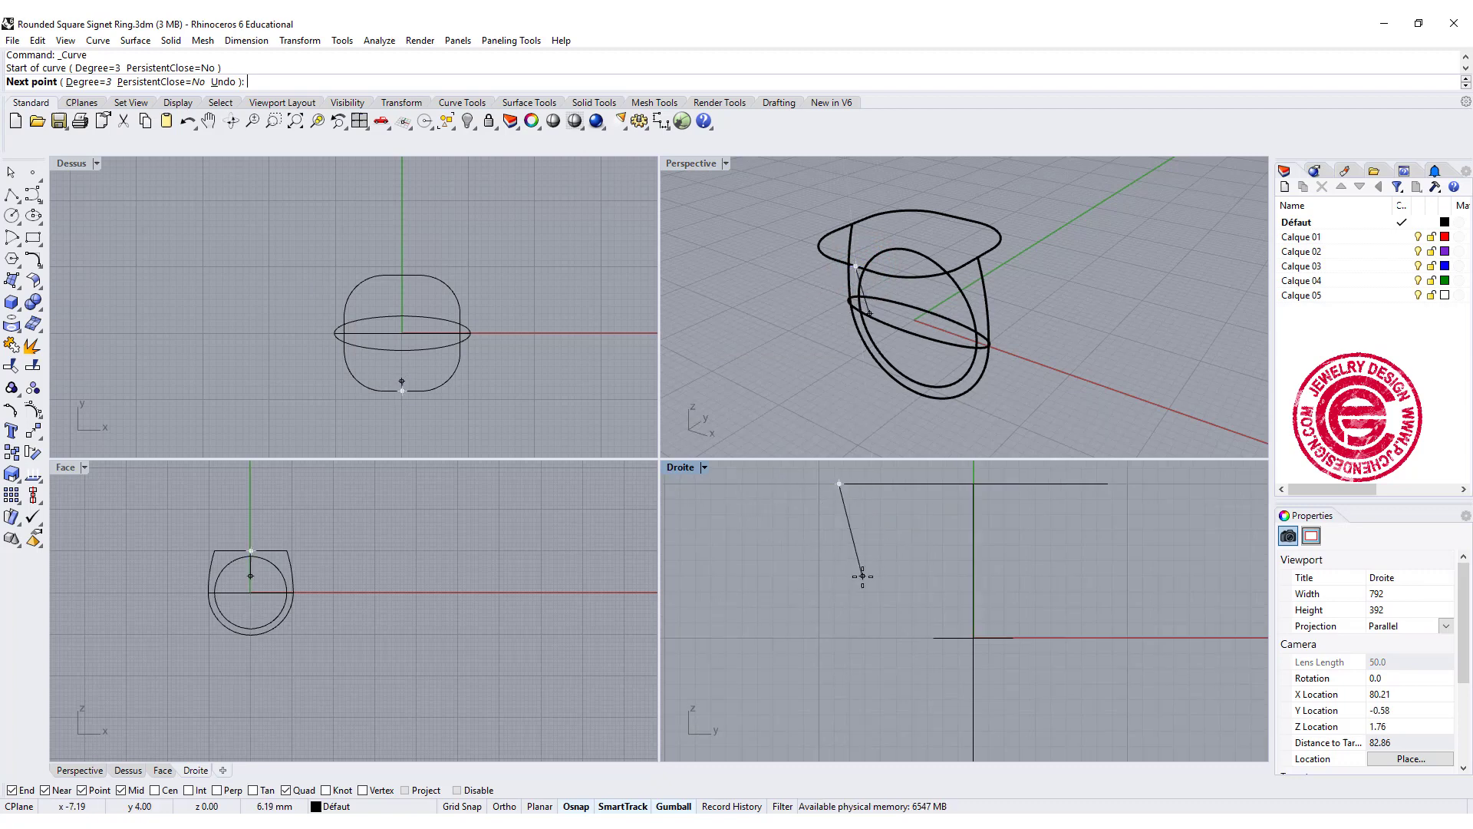
click(838, 578)
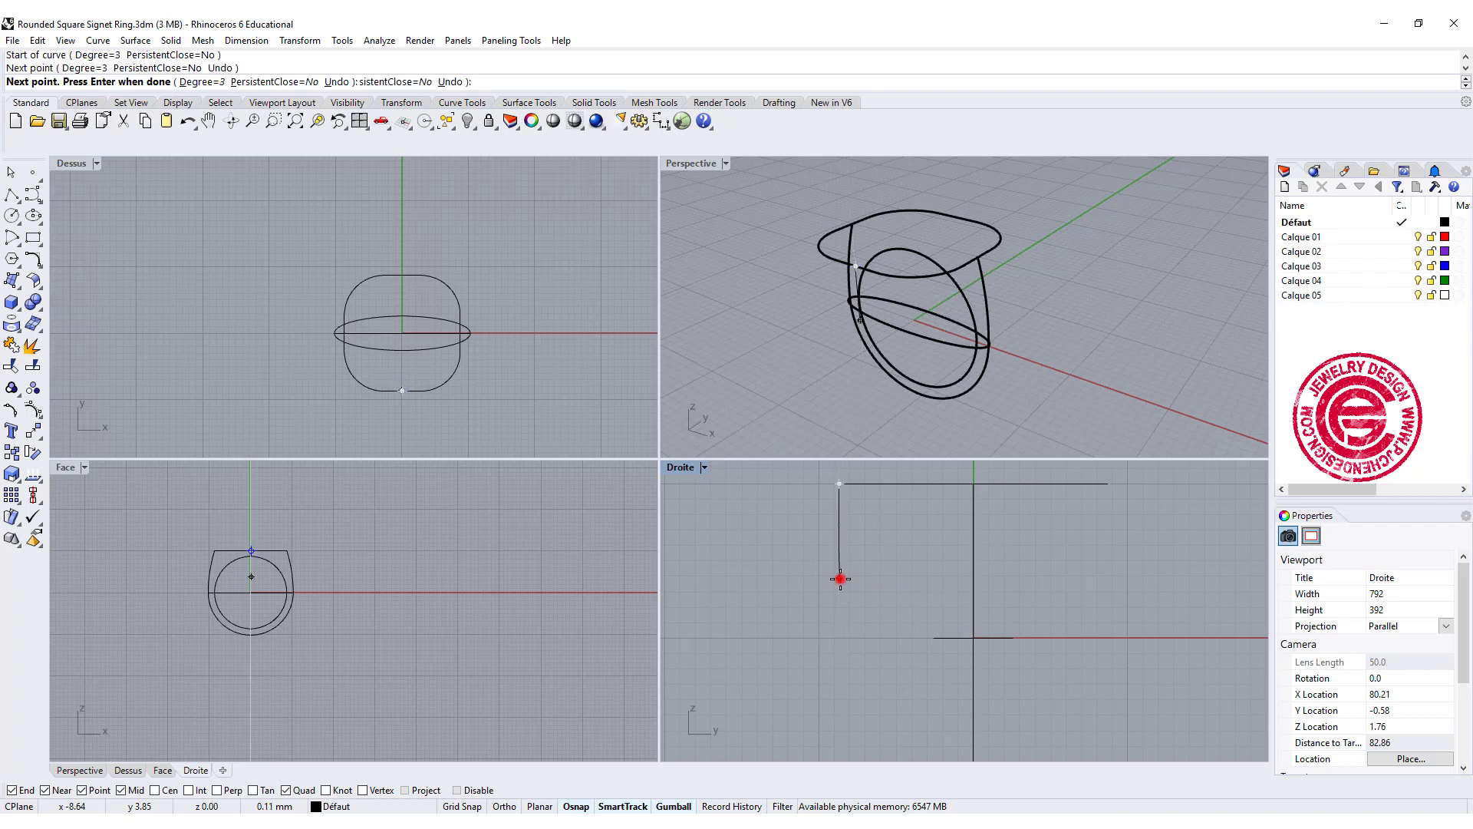
Step: Add profile points down to the ring bottom and end the curve at the vertical line's bottom
click(882, 642)
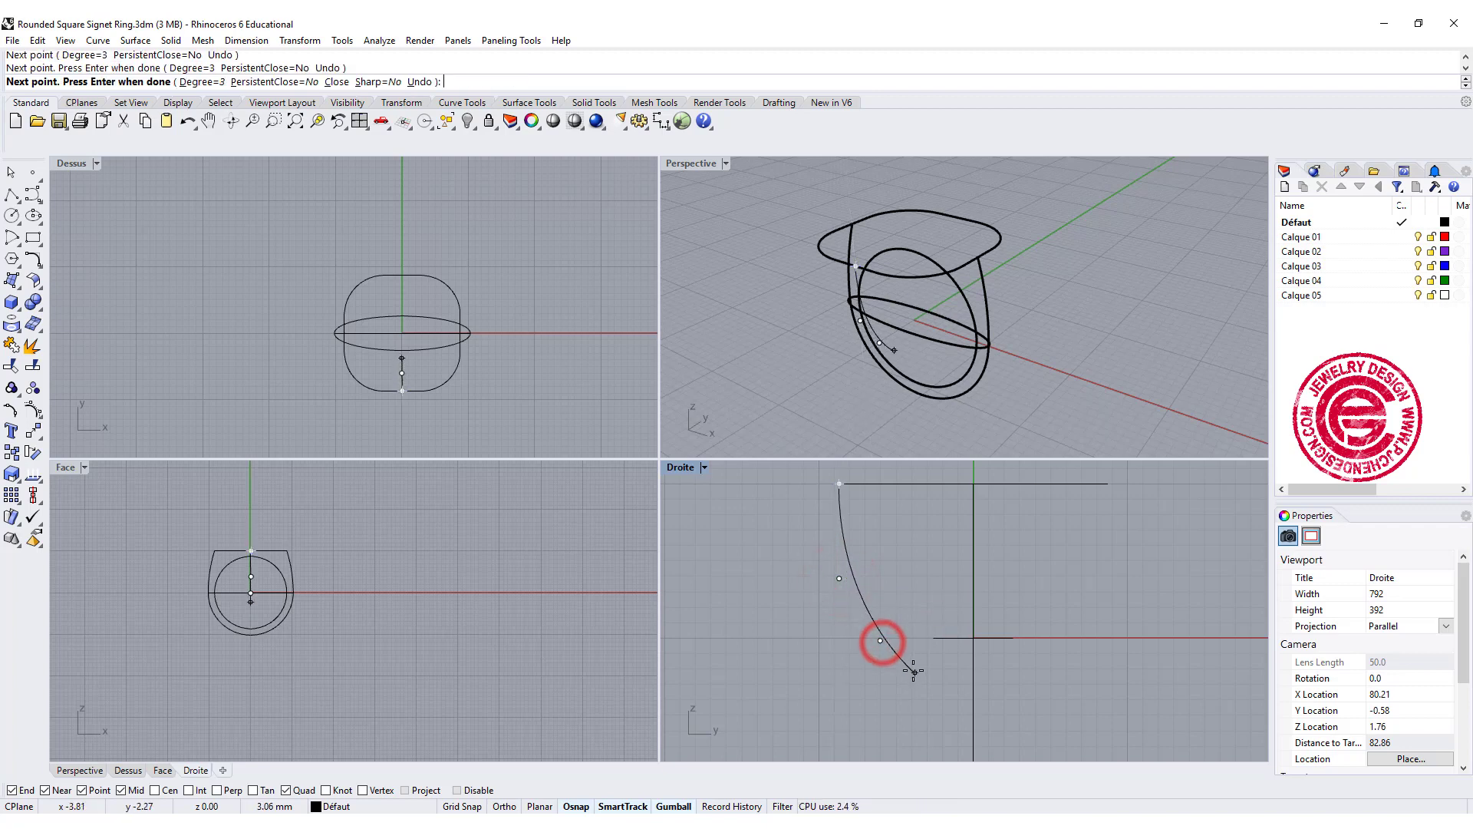
right_drag(911, 669, 868, 572)
click(875, 618)
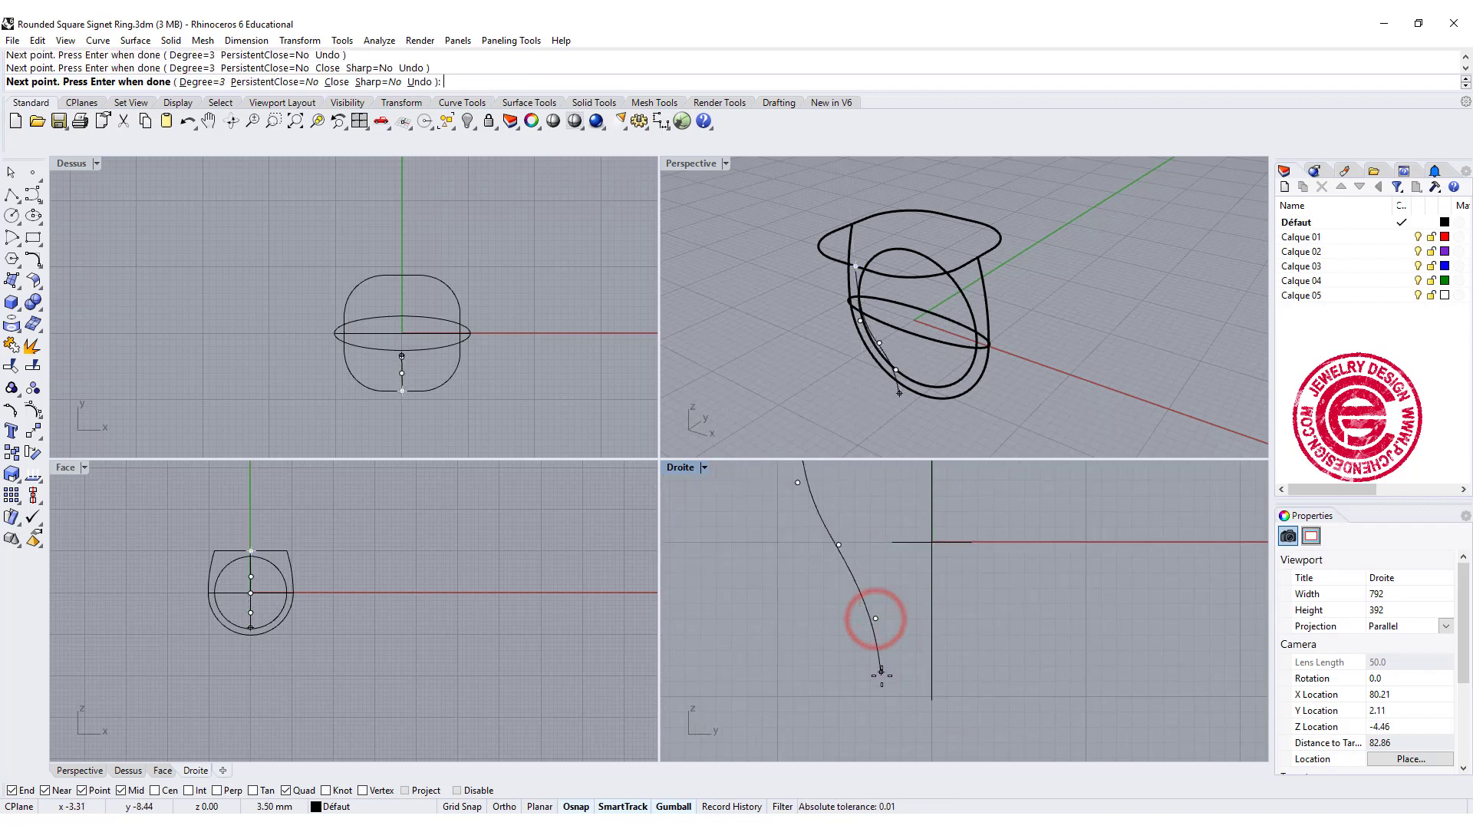
click(886, 684)
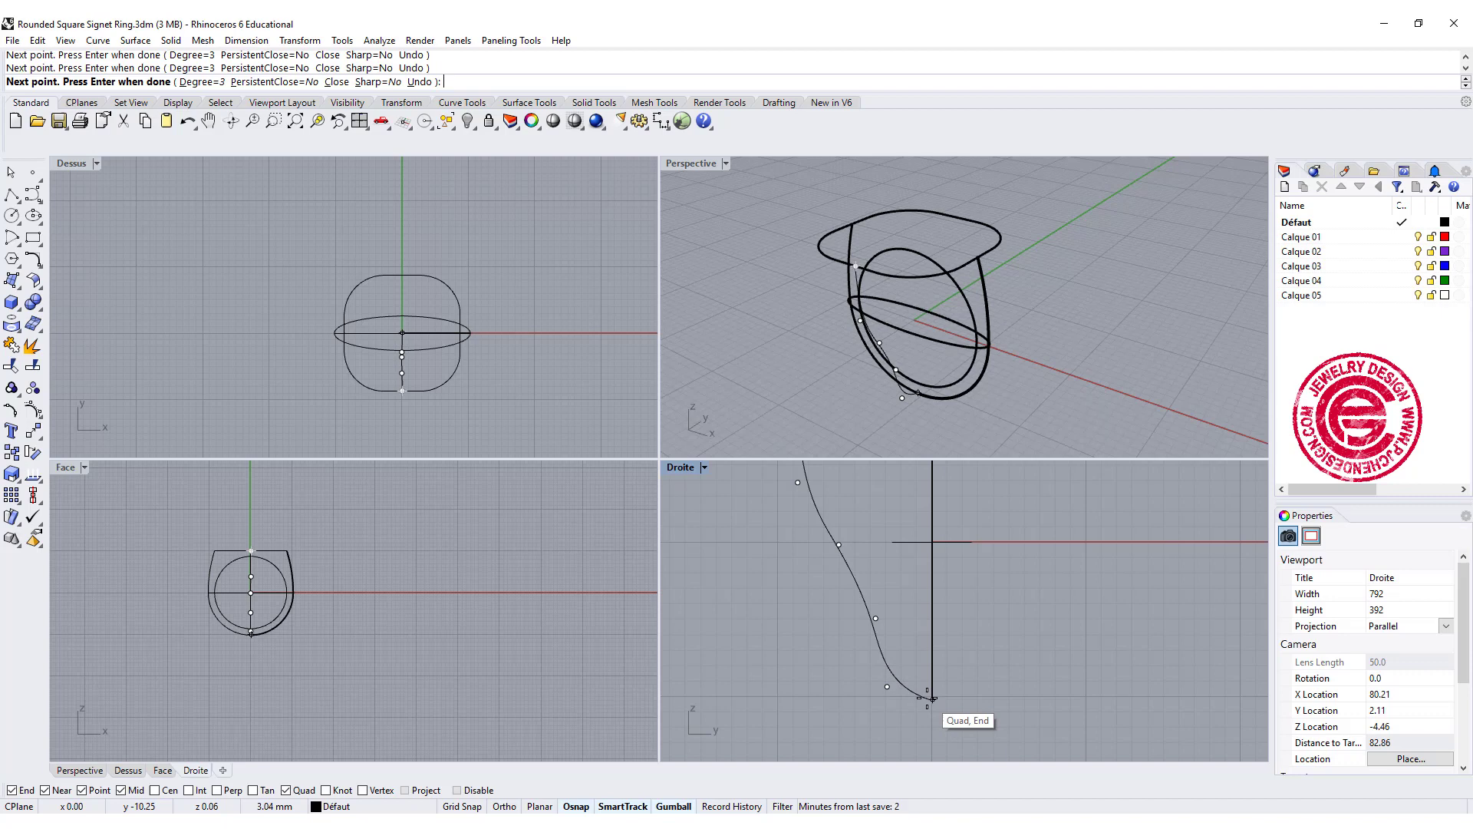
scroll(907, 695, up, 2)
scroll(918, 605, up, 2)
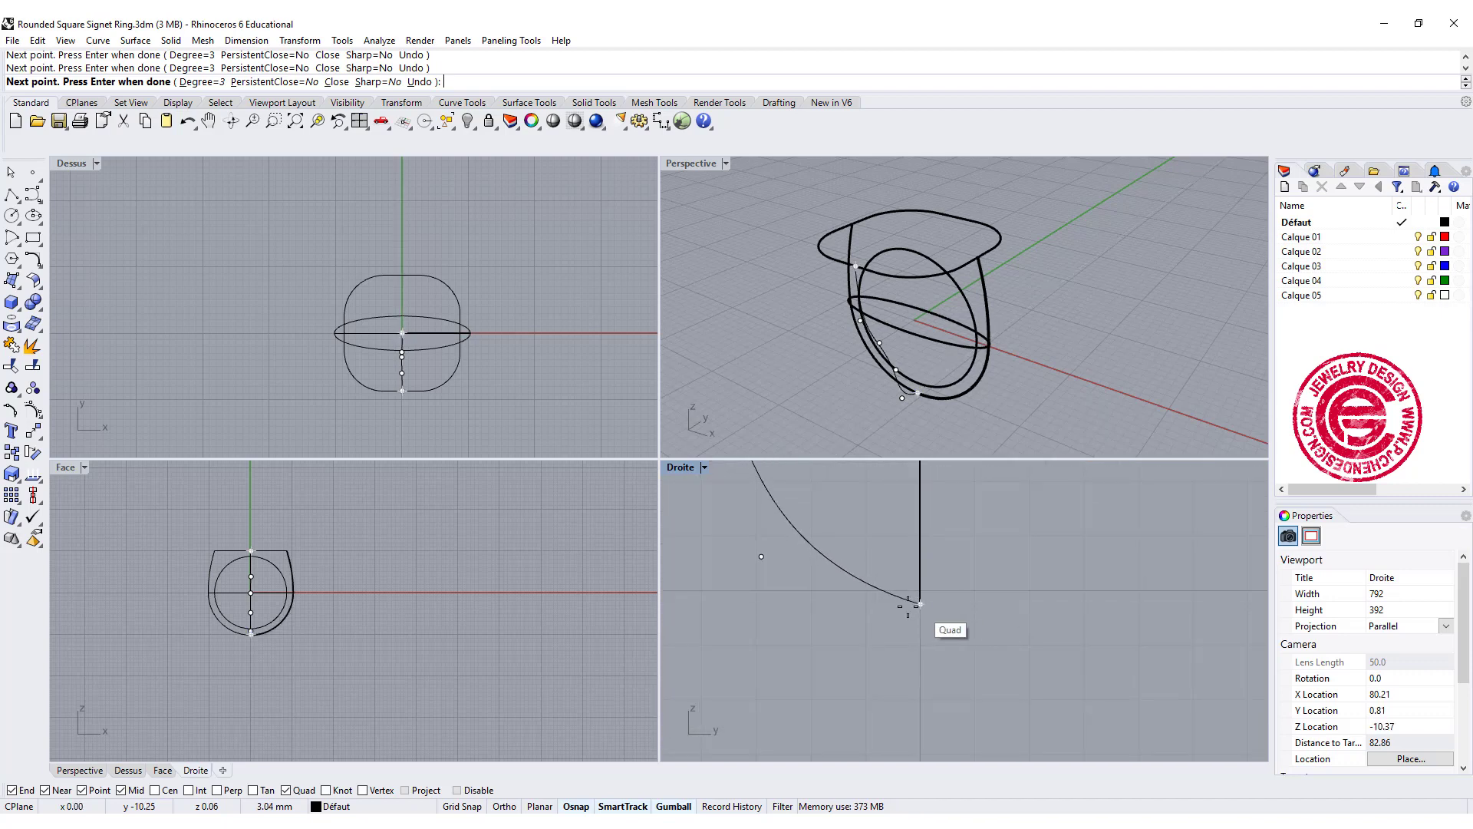
click(848, 606)
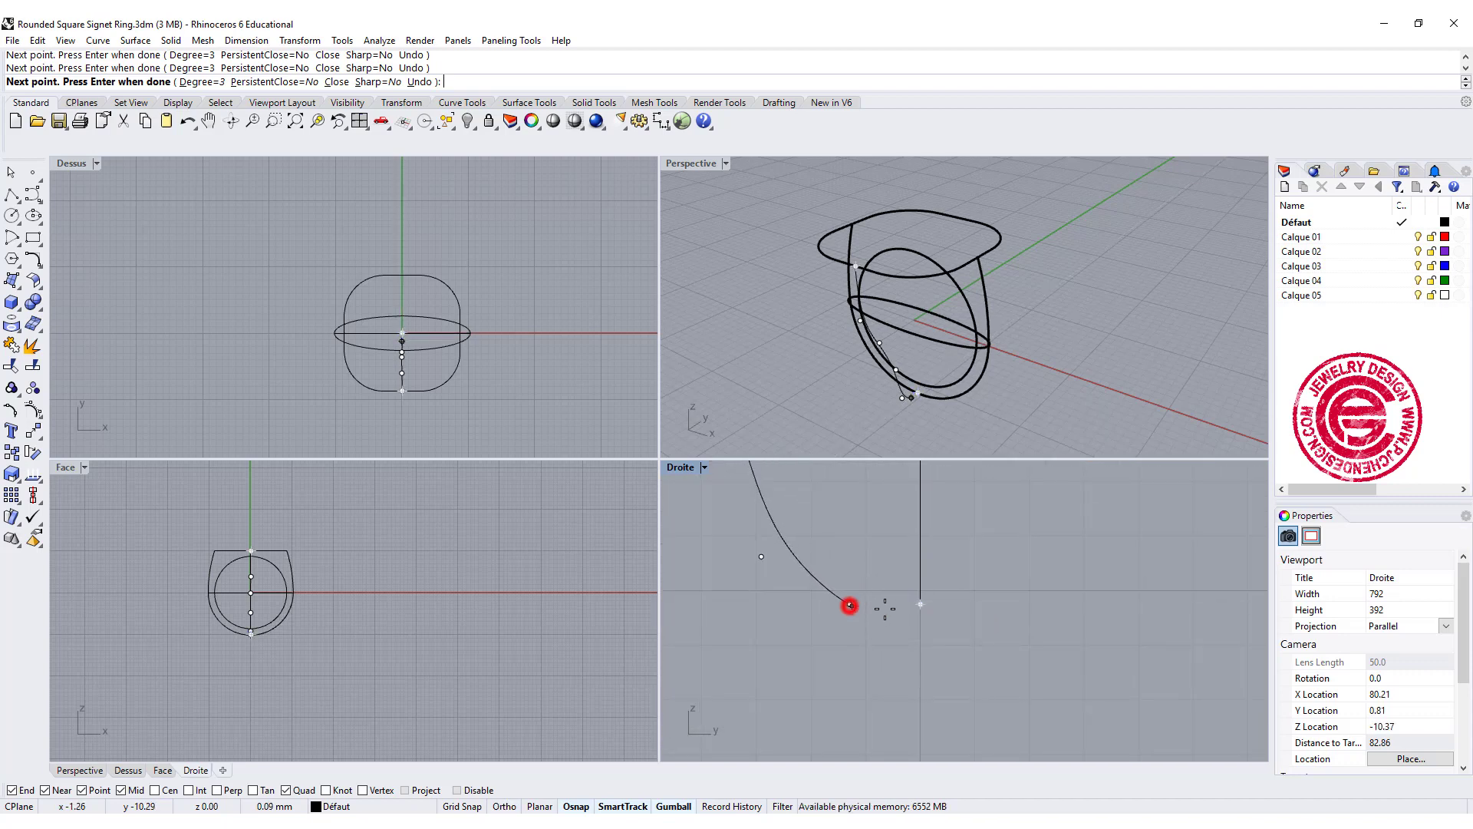
click(919, 601)
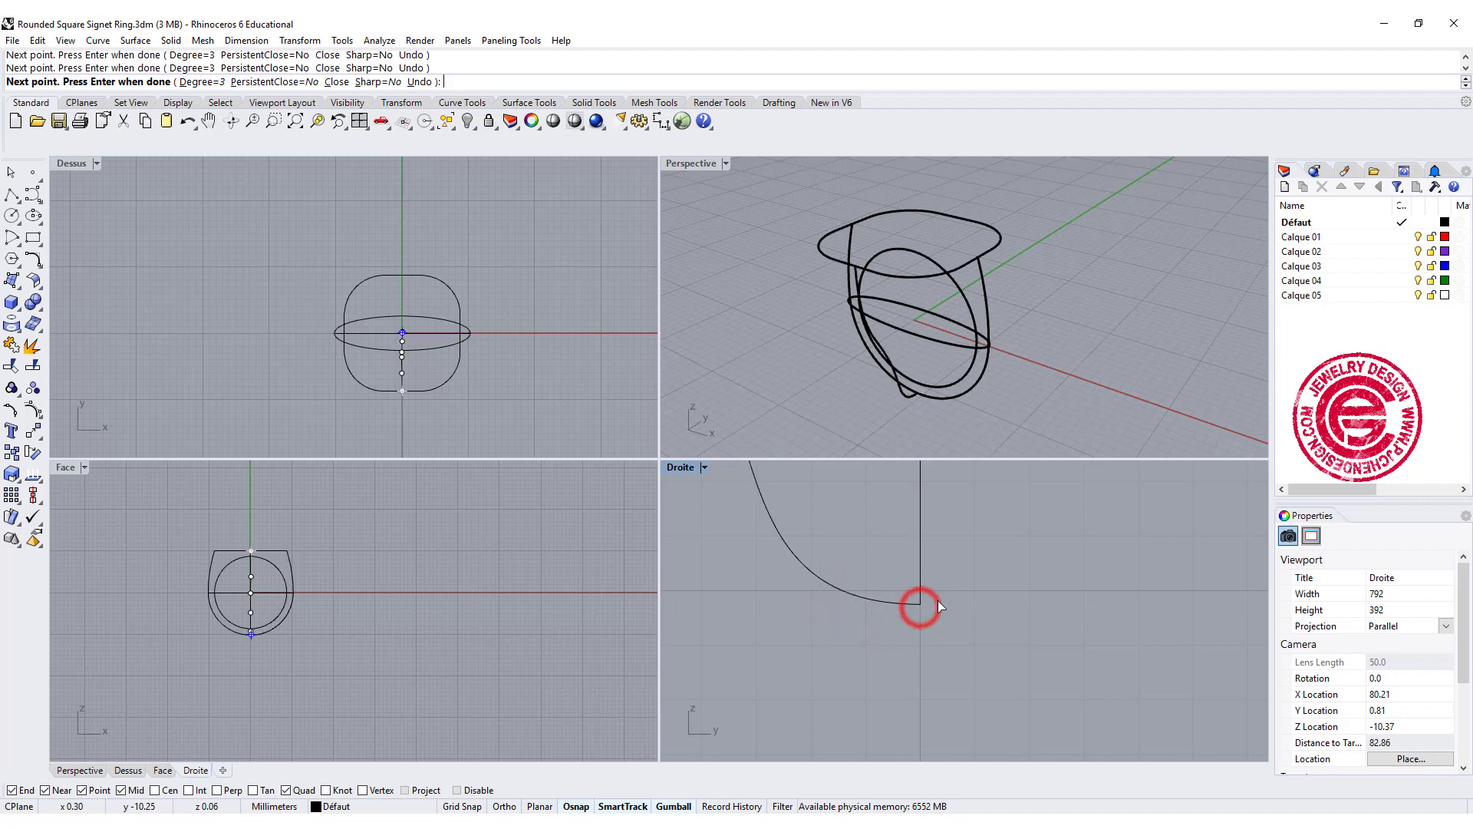
key(Return)
right_drag(926, 310, 953, 311)
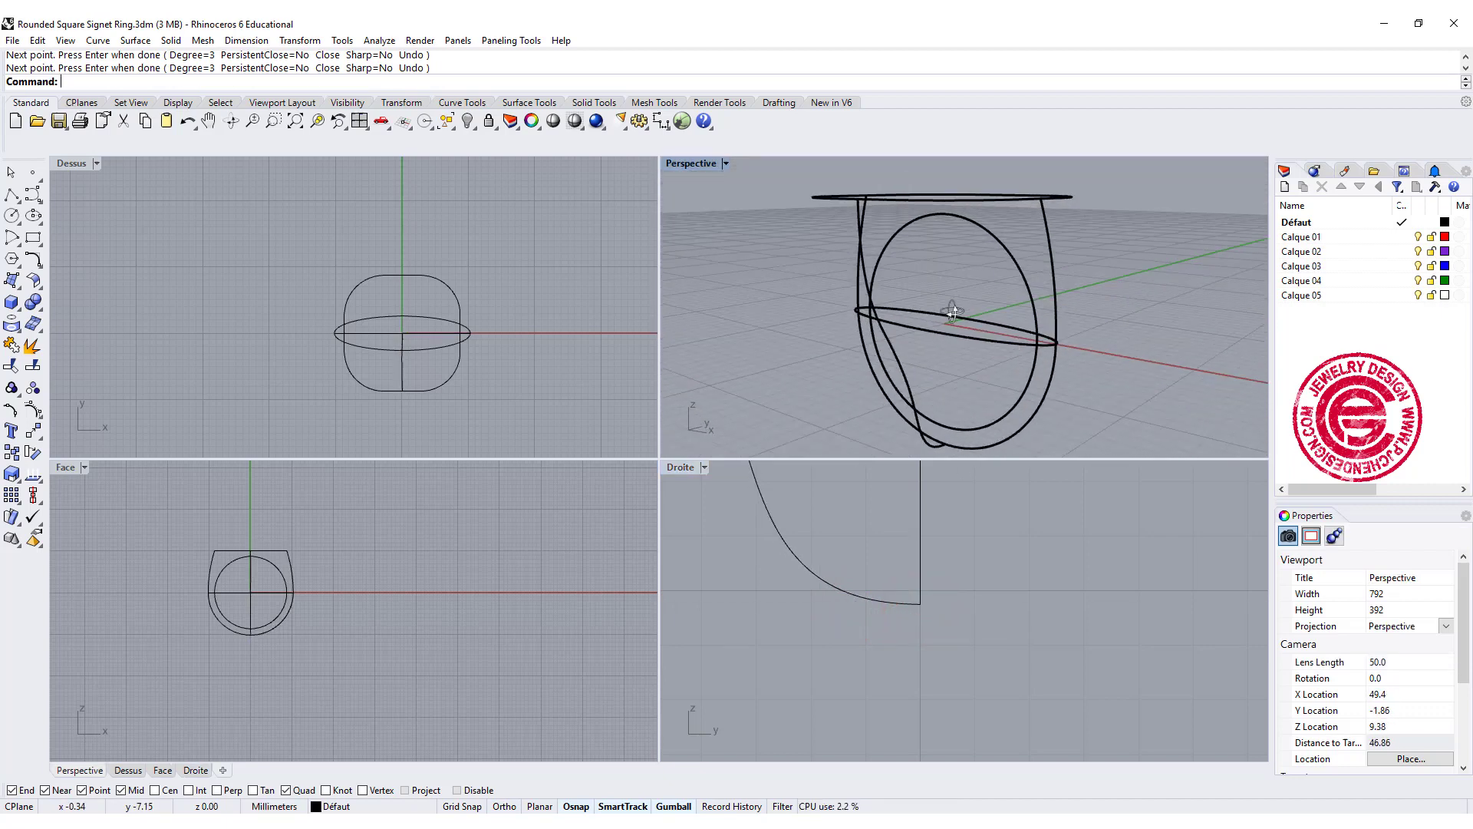
mouse_move(951, 311)
right_down()
mouse_move(958, 336)
mouse_move(939, 333)
right_up()
Step: Maximize the Perspective view and orbit to see the new profile curve sideways
double_click(687, 163)
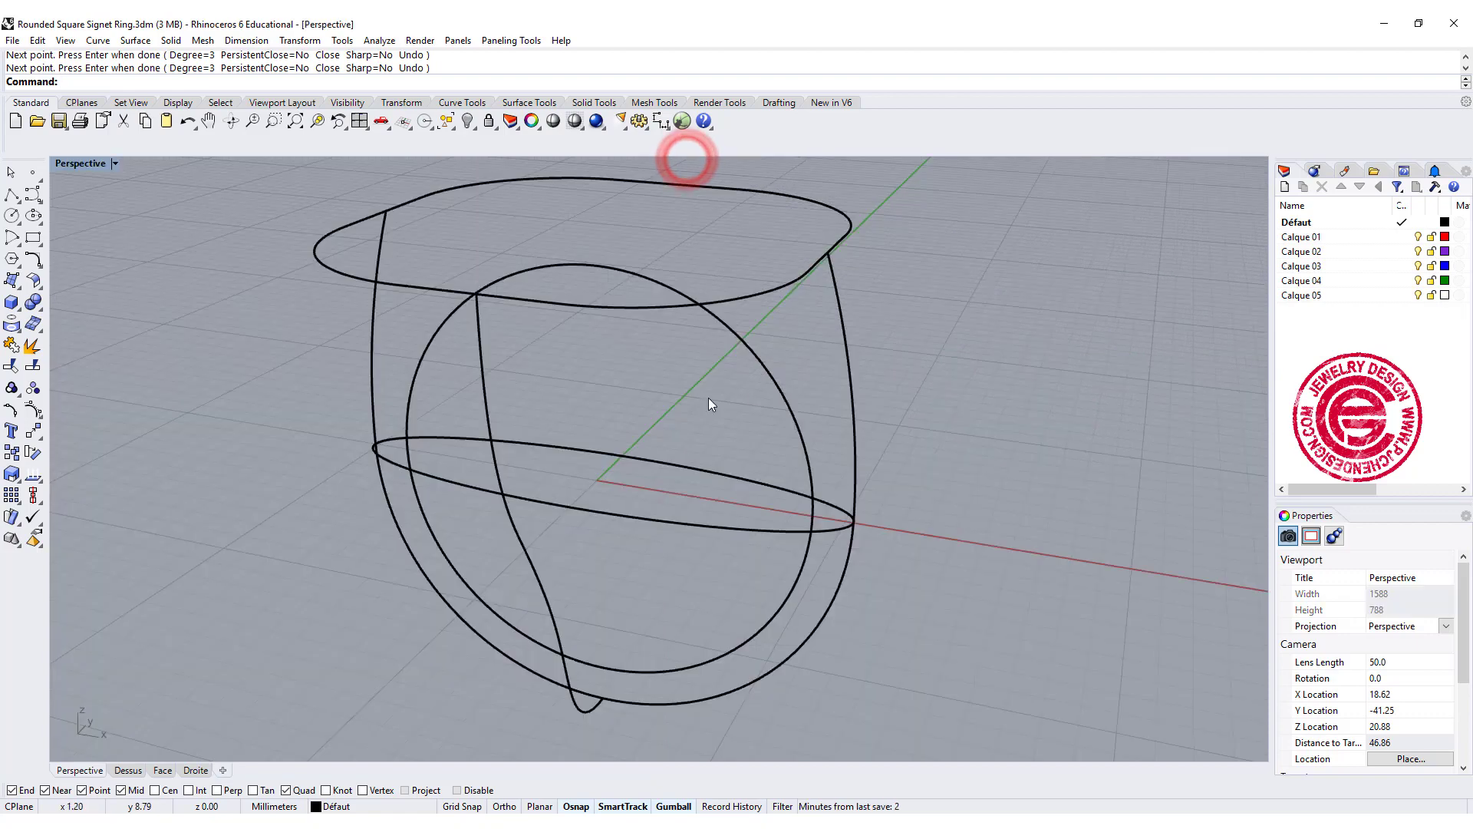
scroll(708, 396, down, 2)
scroll(798, 363, down, 2)
right_drag(798, 363, 802, 369)
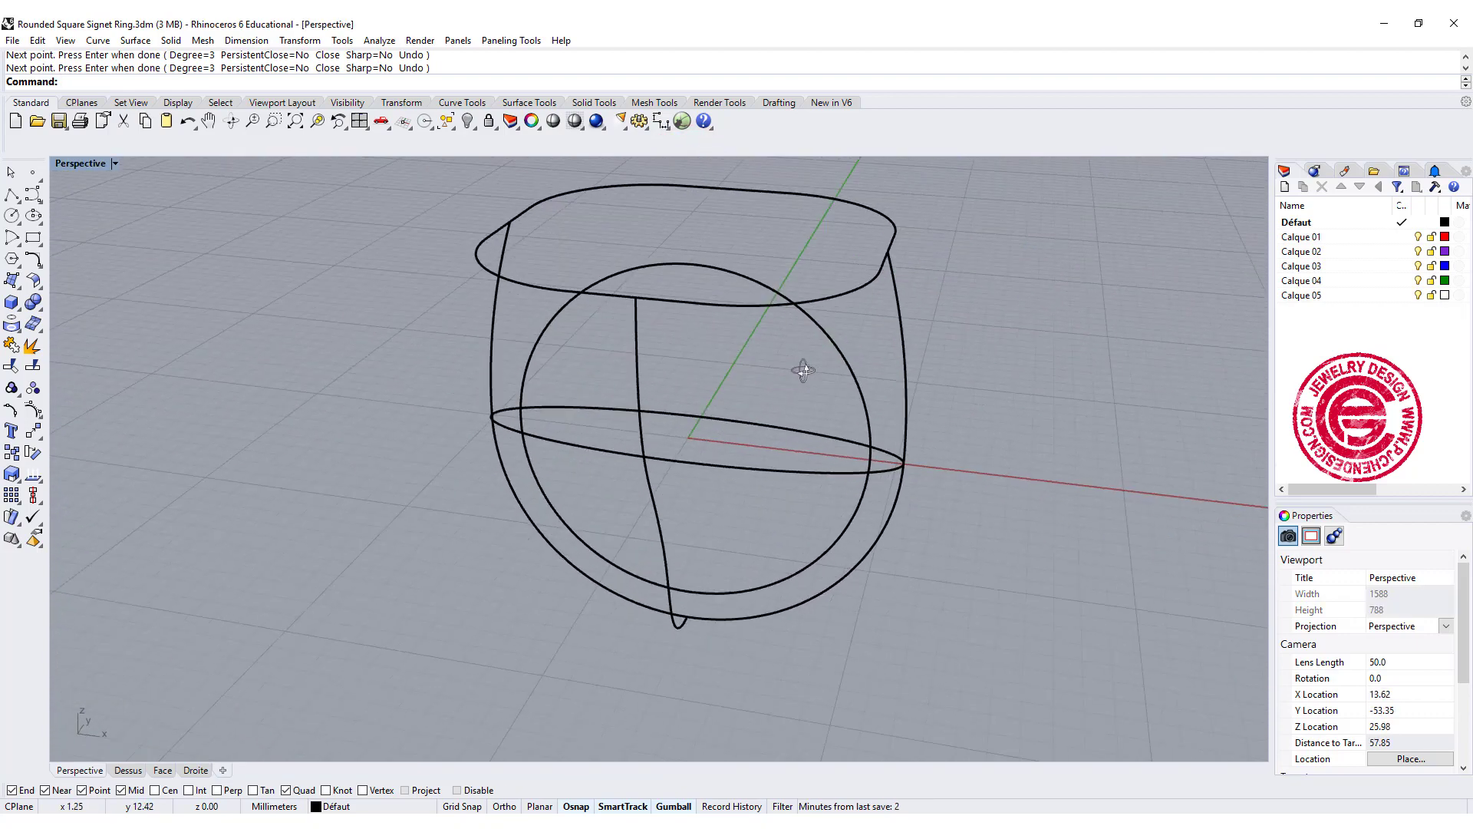
click(636, 374)
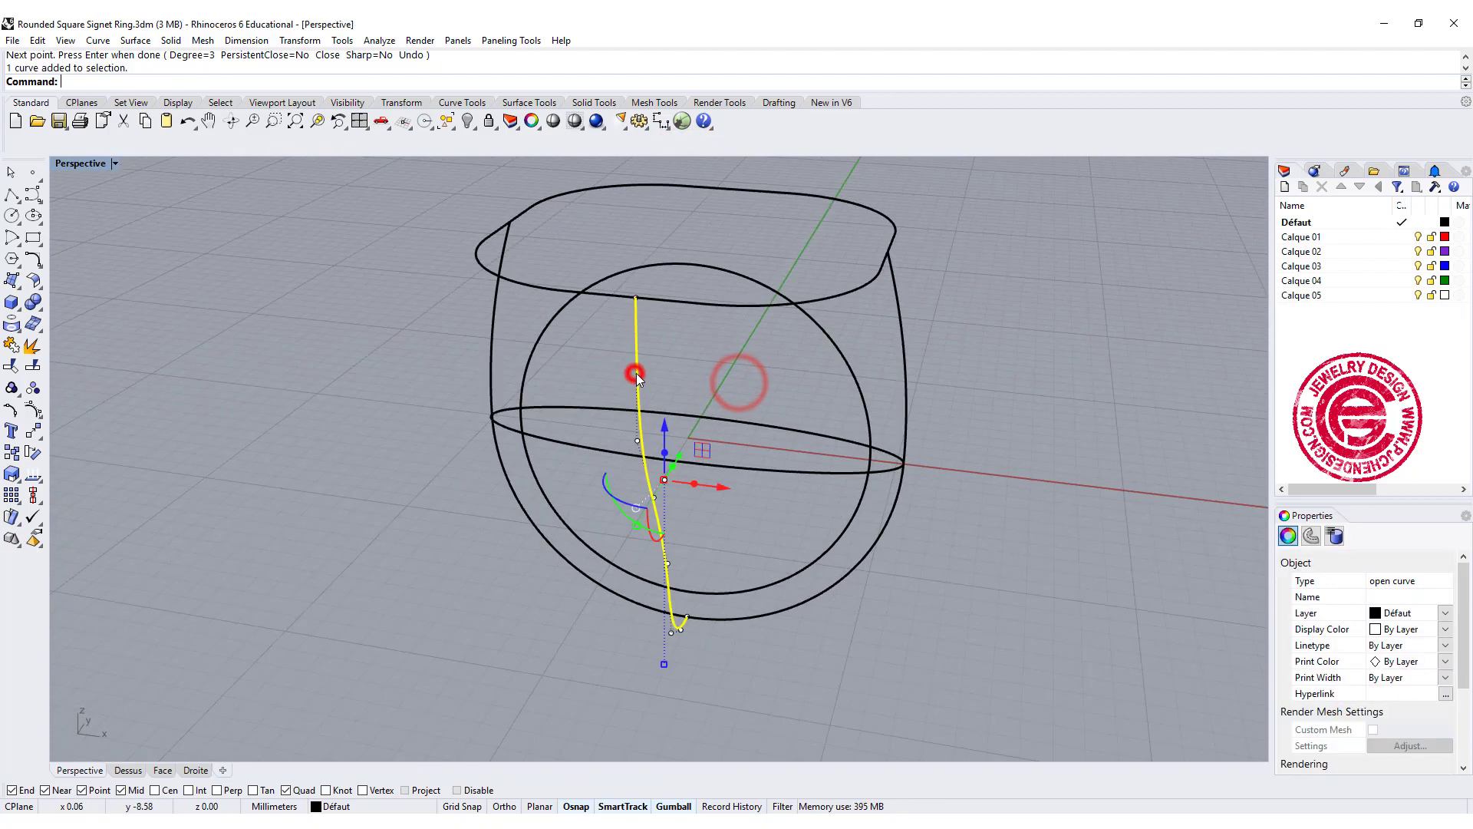
click(491, 338)
click(903, 373)
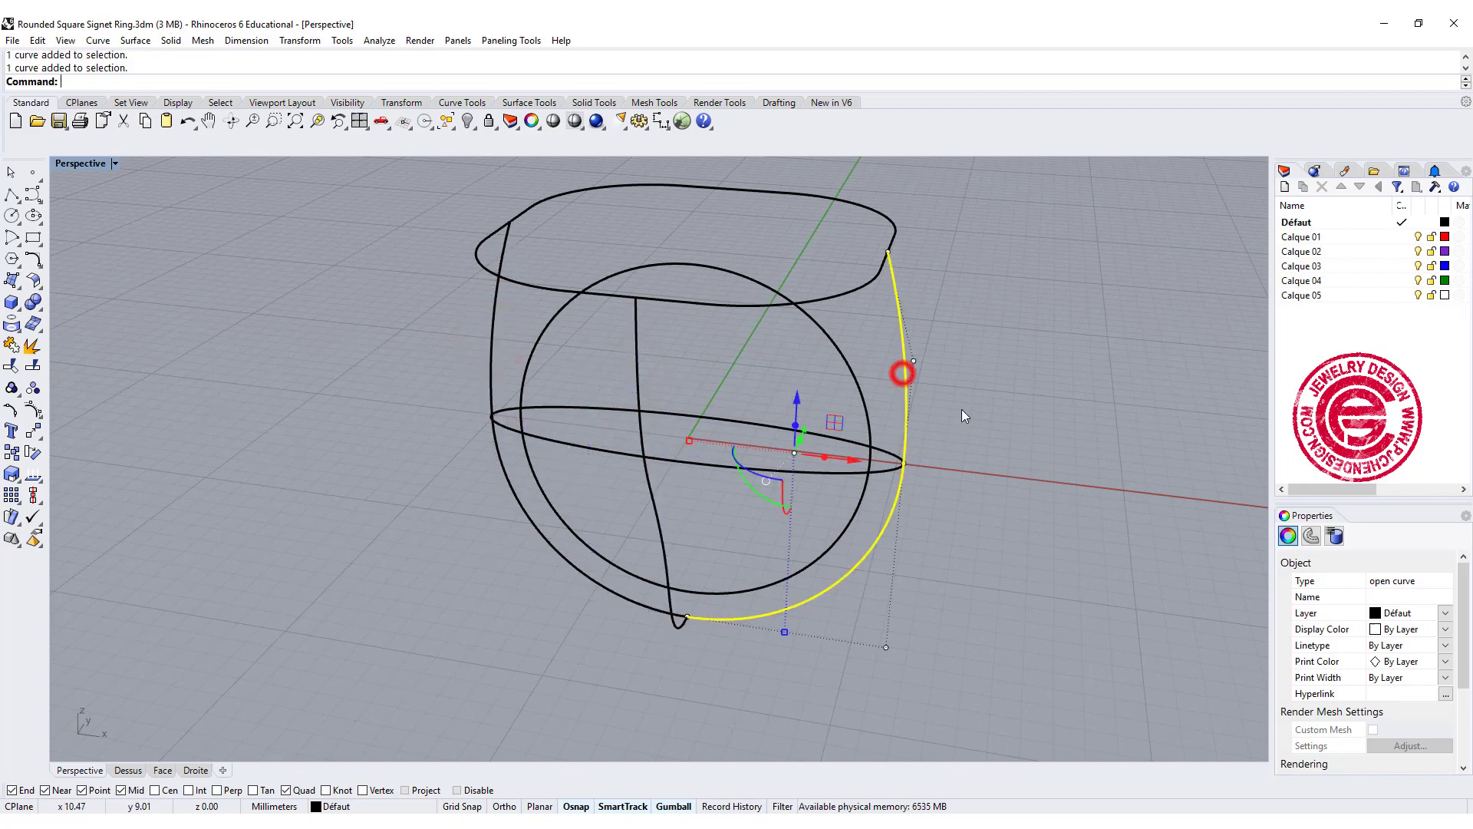
click(1000, 420)
mouse_move(999, 421)
right_down()
mouse_move(875, 449)
mouse_move(921, 487)
right_up()
mouse_move(730, 449)
right_down()
mouse_move(651, 420)
mouse_move(741, 411)
mouse_move(647, 420)
right_up()
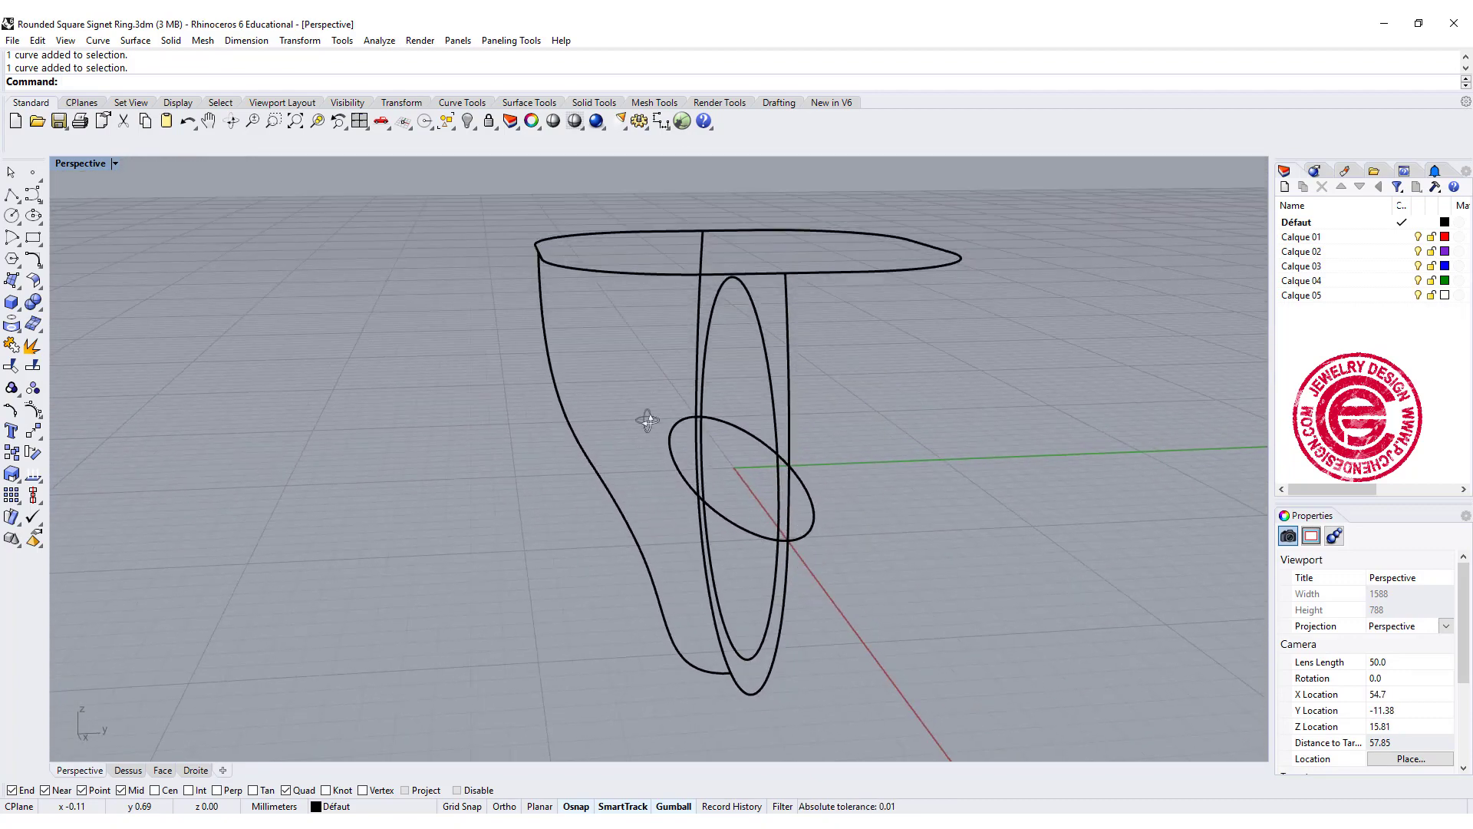
Step: Turn on the profile curve's control points and drag one to smooth its flow
click(614, 499)
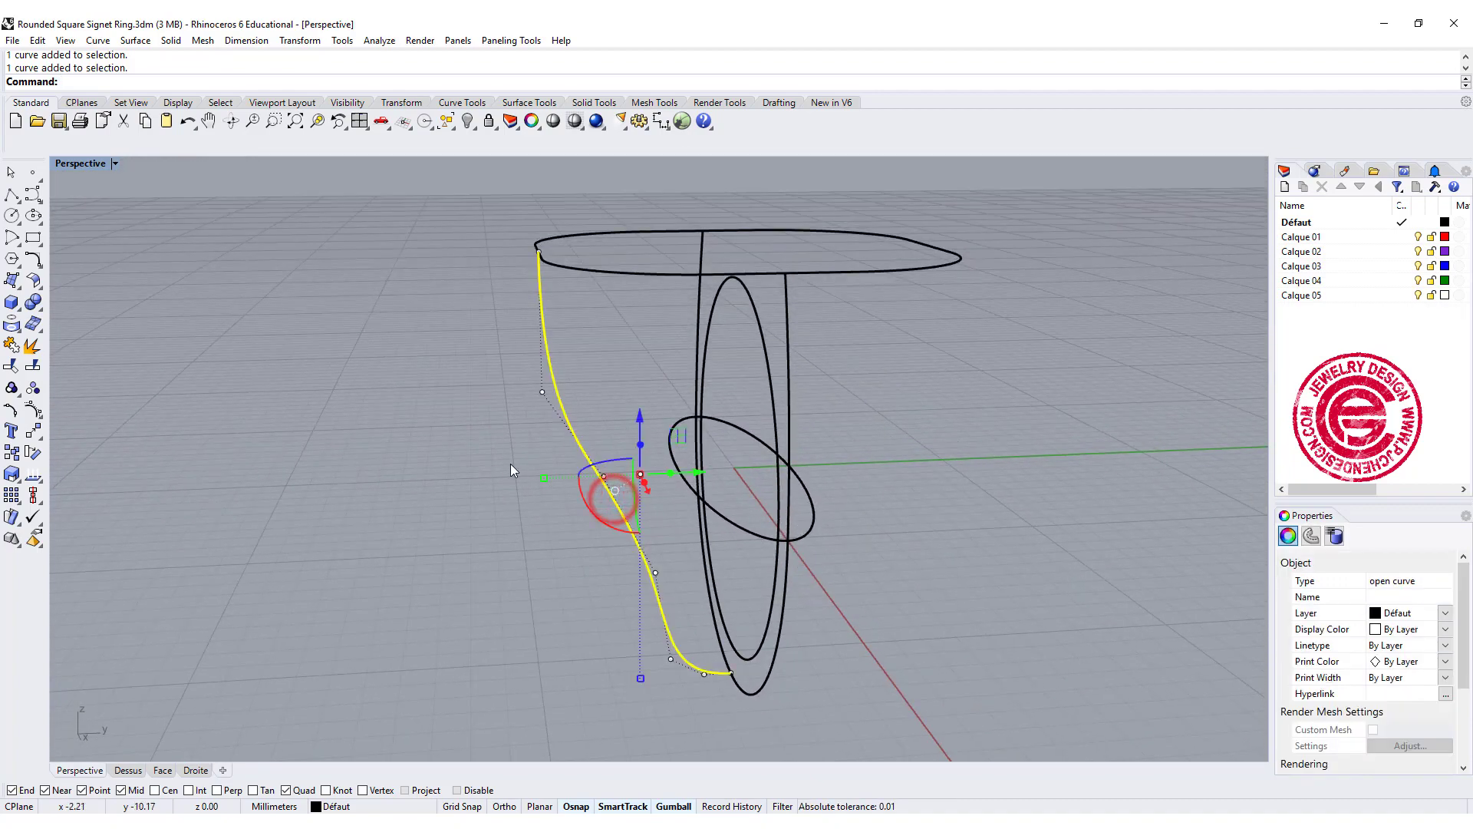
key(F10)
mouse_move(510, 465)
mouse_down()
mouse_move(662, 518)
mouse_move(720, 483)
mouse_up()
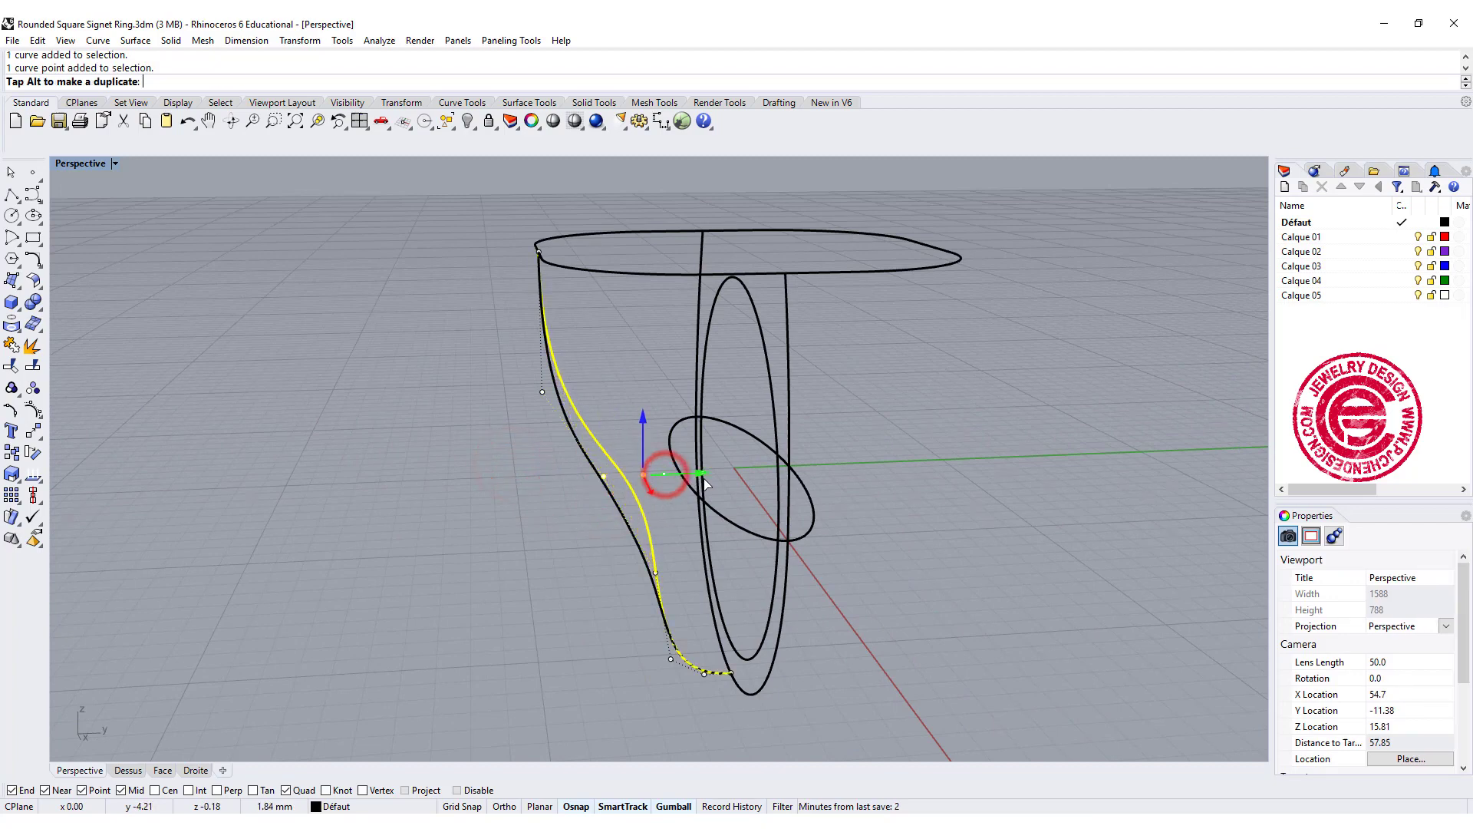
mouse_move(883, 455)
right_down()
mouse_move(953, 497)
mouse_move(958, 477)
right_up()
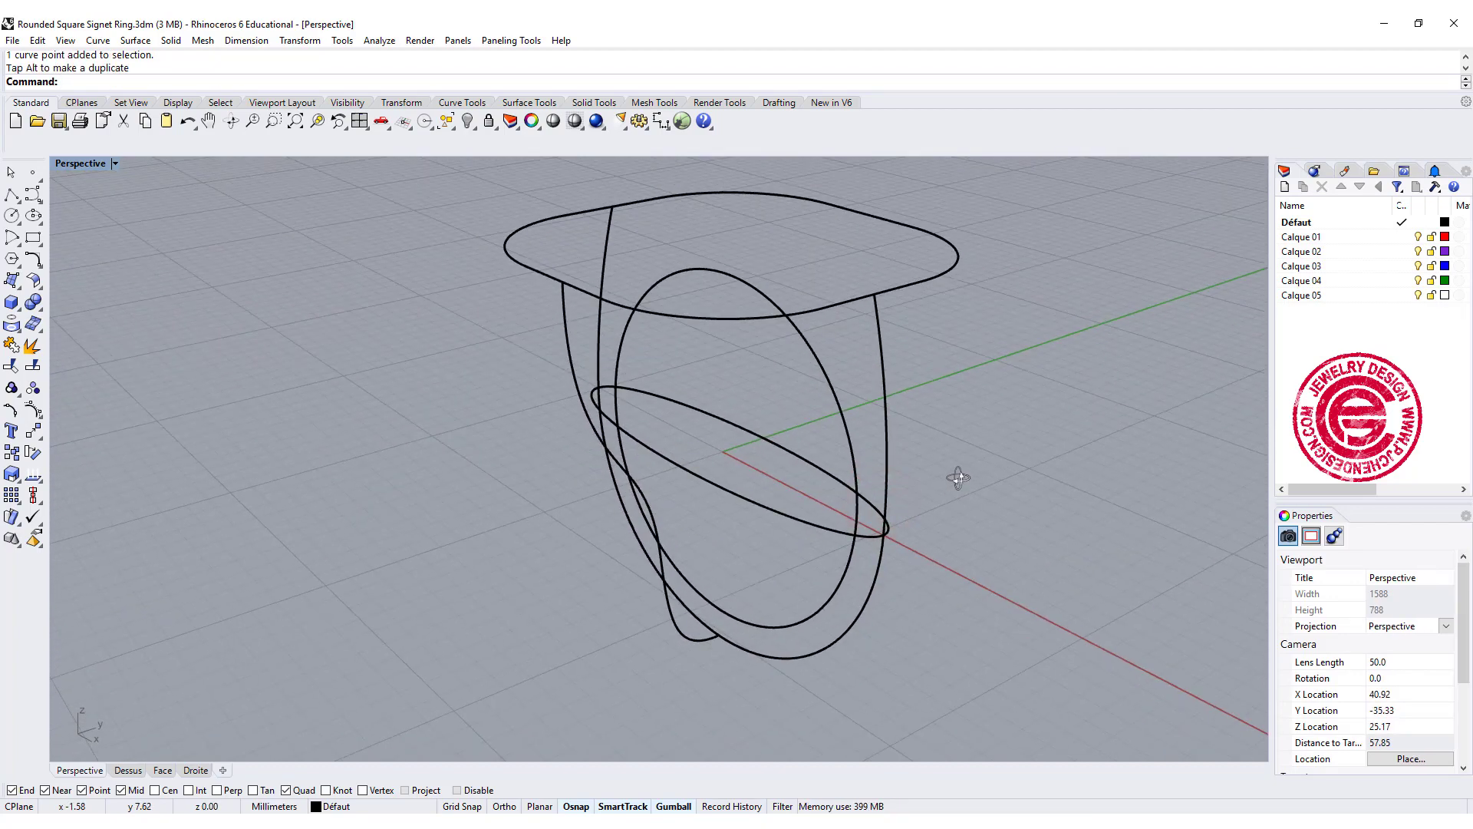
Step: Split the top rounded square and tilted ellipse at both side curves, then check the pieces
click(748, 318)
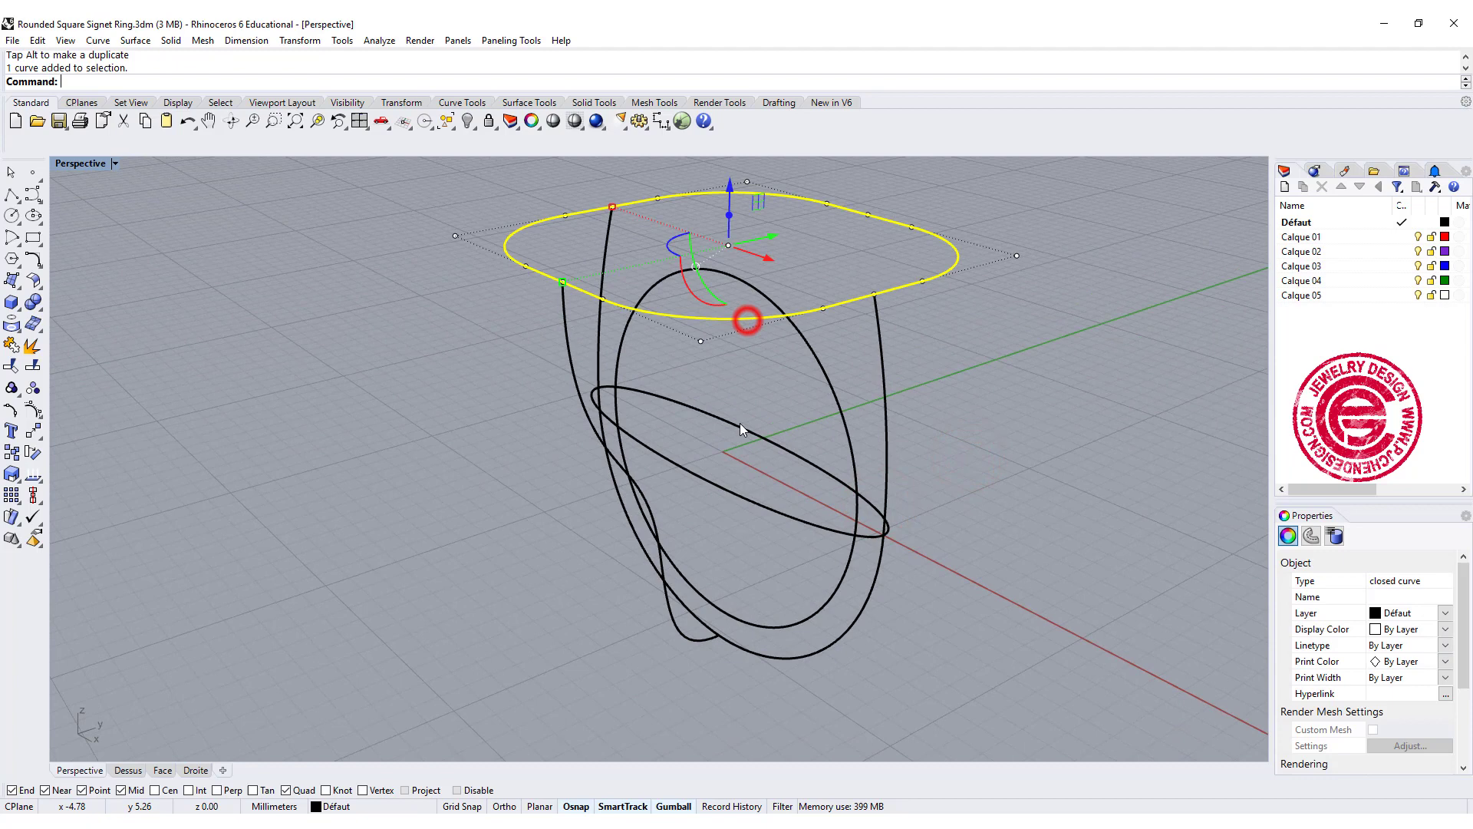
shift+click(740, 495)
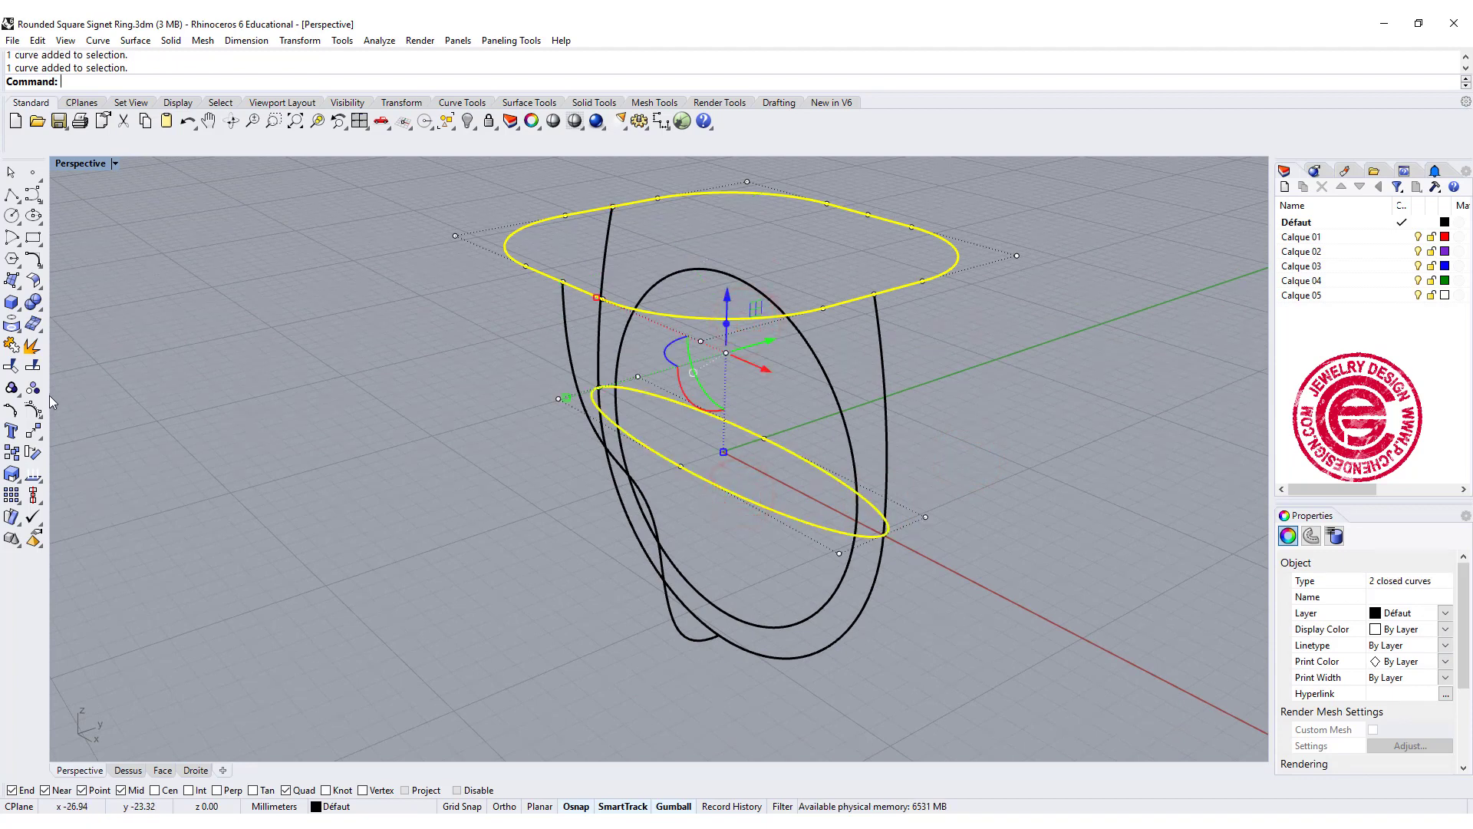
click(32, 366)
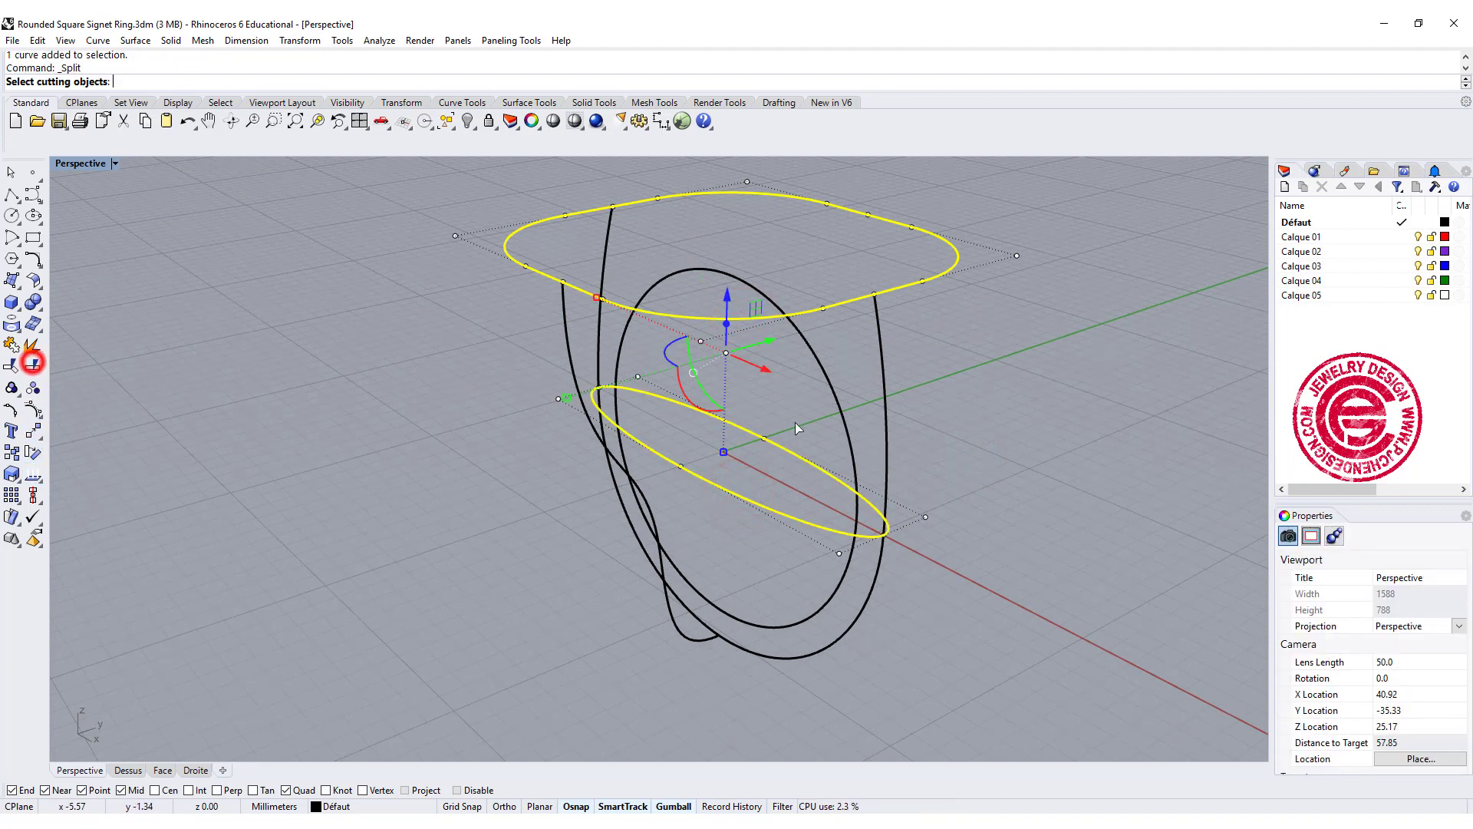
click(877, 334)
click(602, 223)
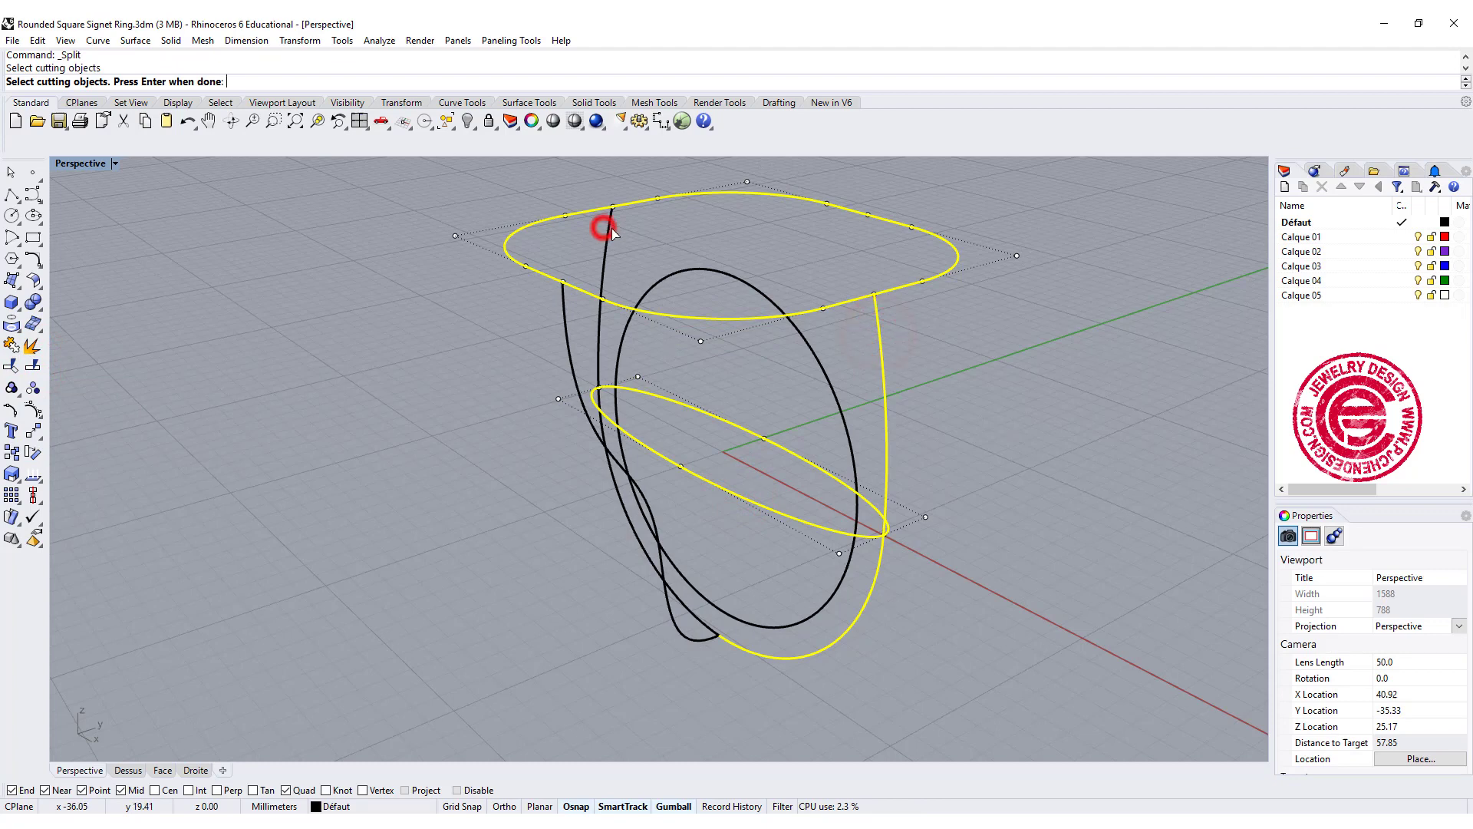
key(Return)
click(980, 338)
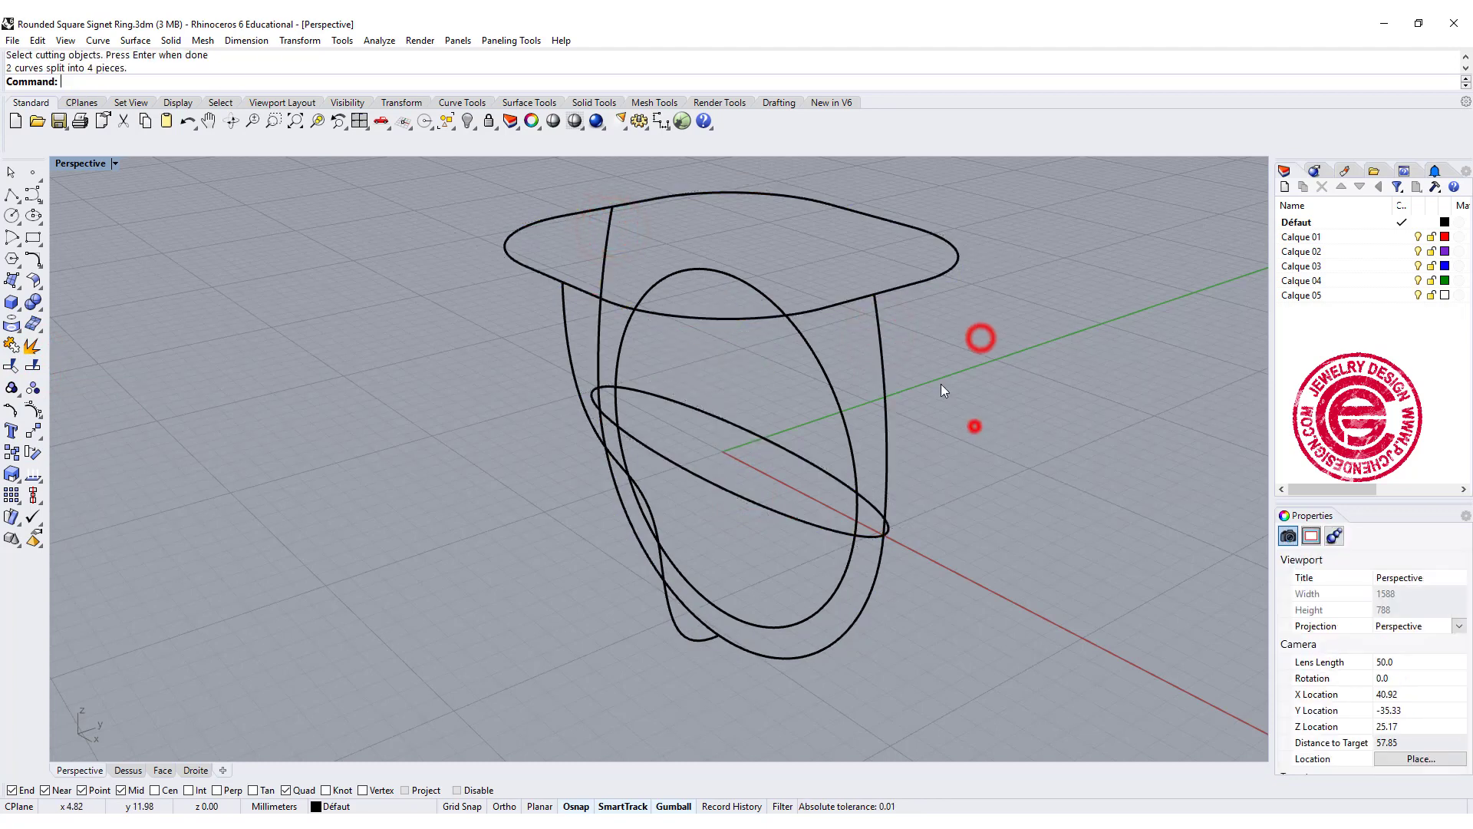
click(864, 298)
click(835, 523)
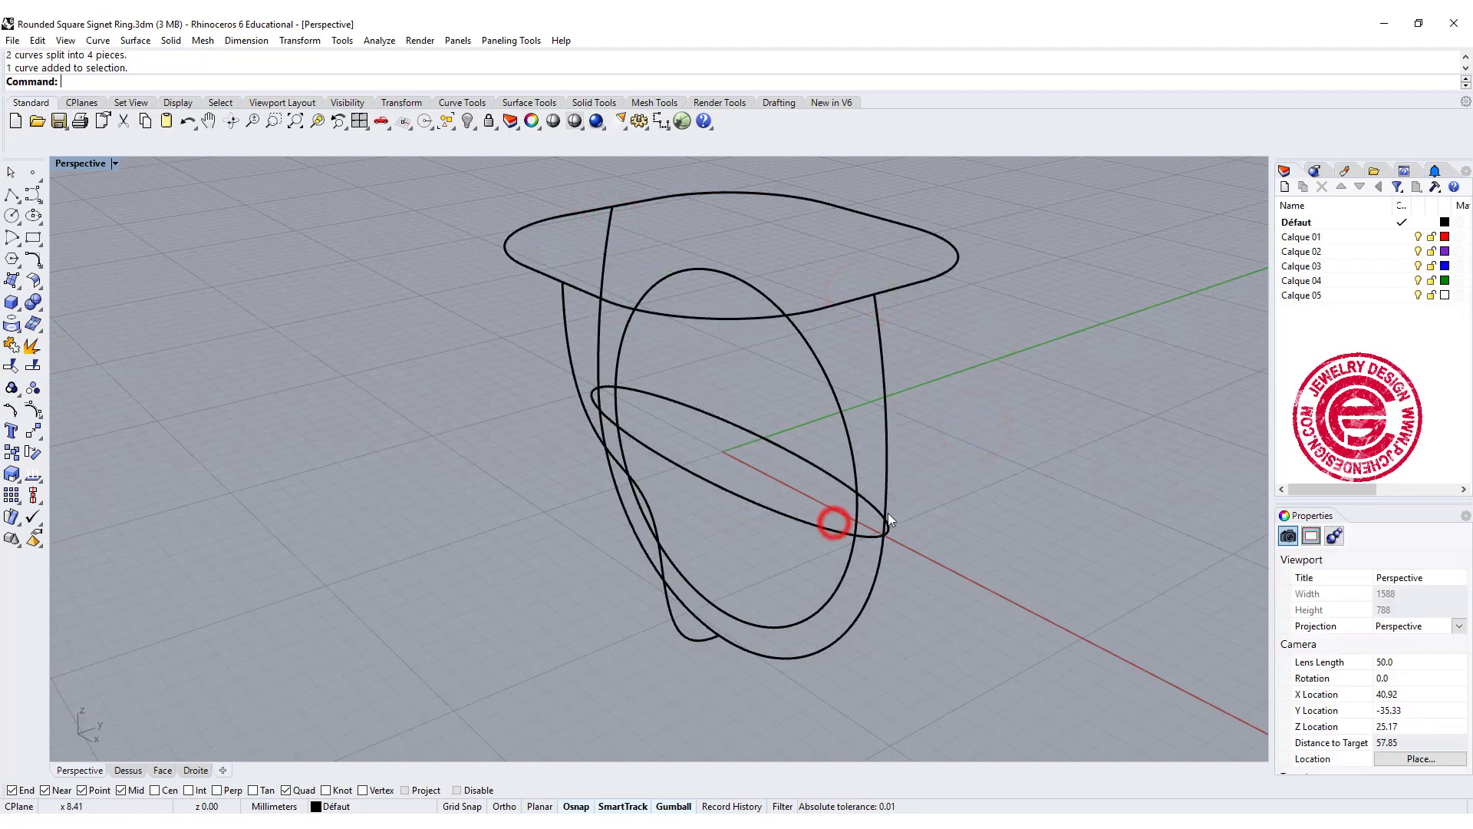
click(961, 414)
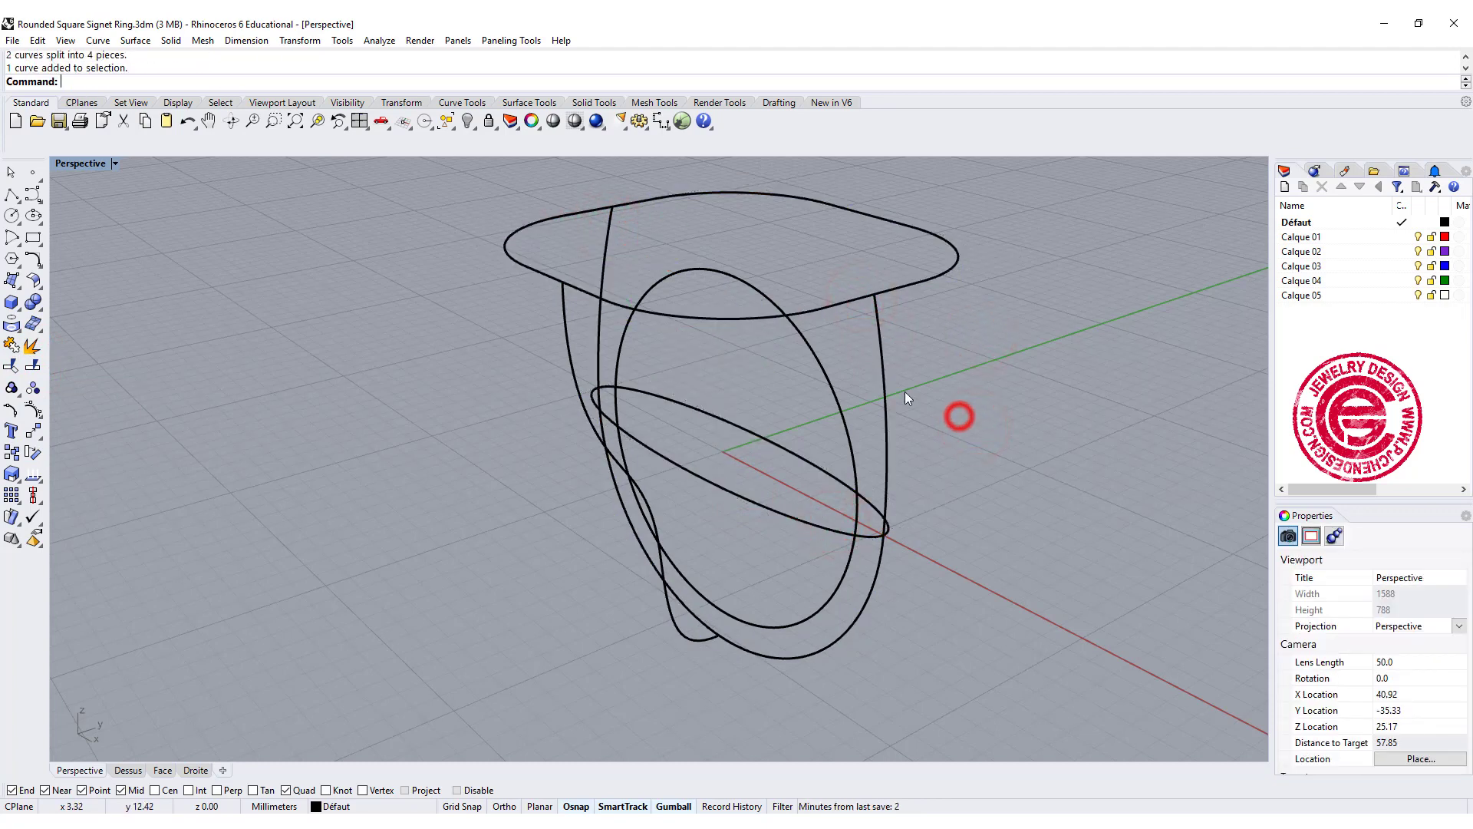
Step: Run Curve Network on the three side curves, the rounded top outline and the middle ellipse
click(248, 41)
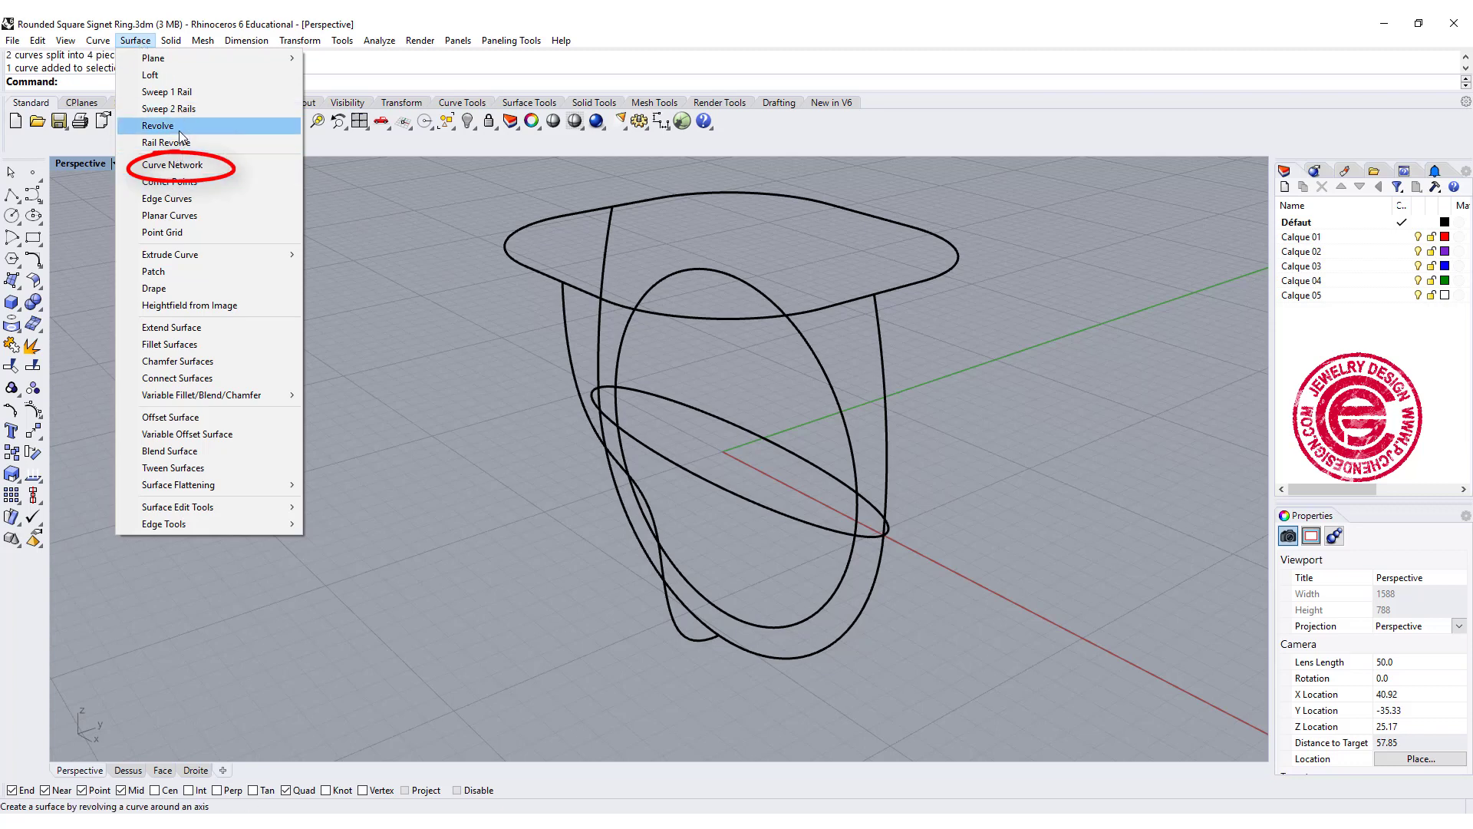
click(175, 164)
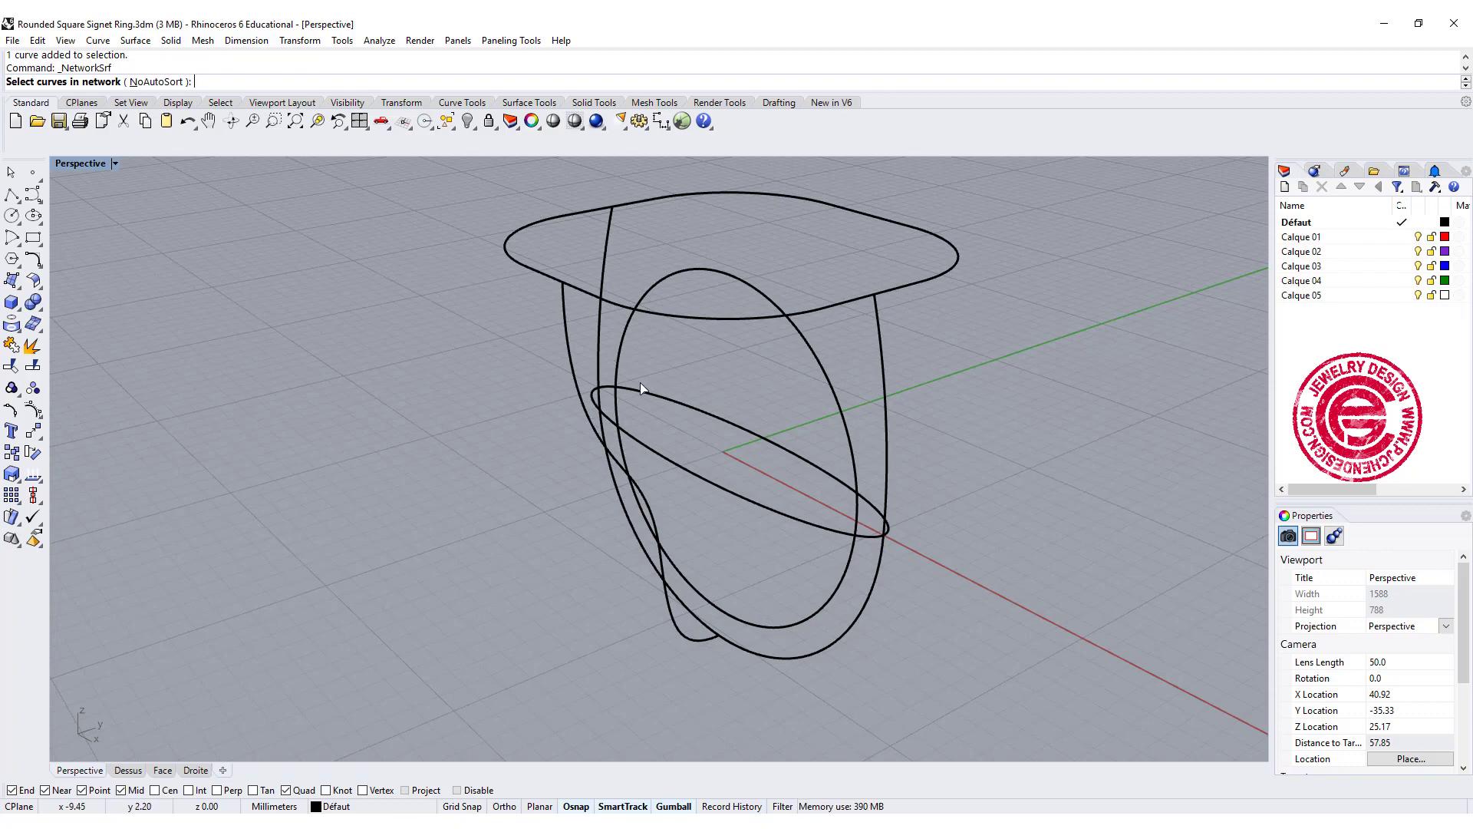
right_drag(488, 372, 533, 365)
click(551, 348)
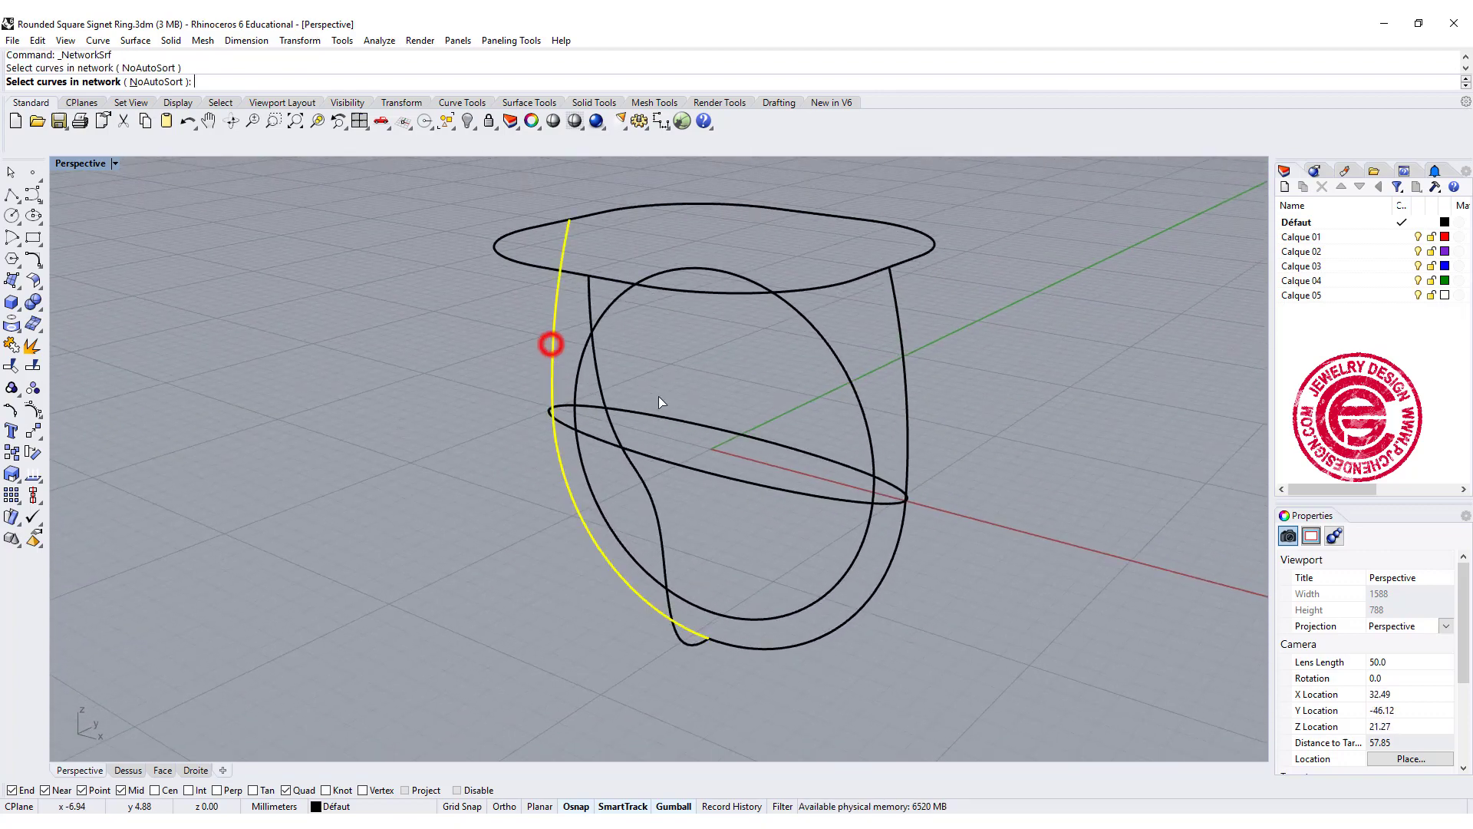
click(598, 376)
click(903, 380)
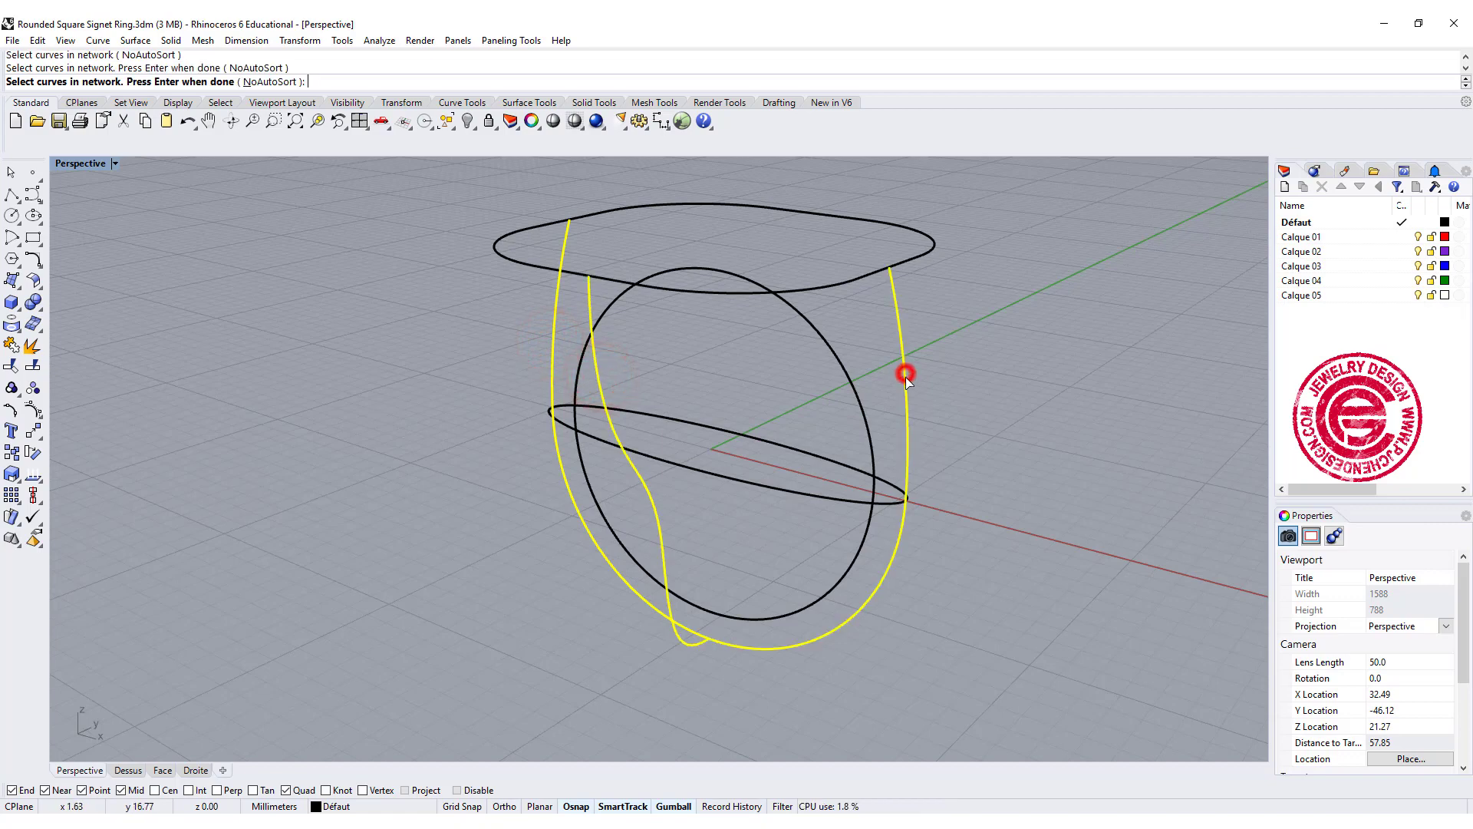
right_drag(997, 366, 1011, 328)
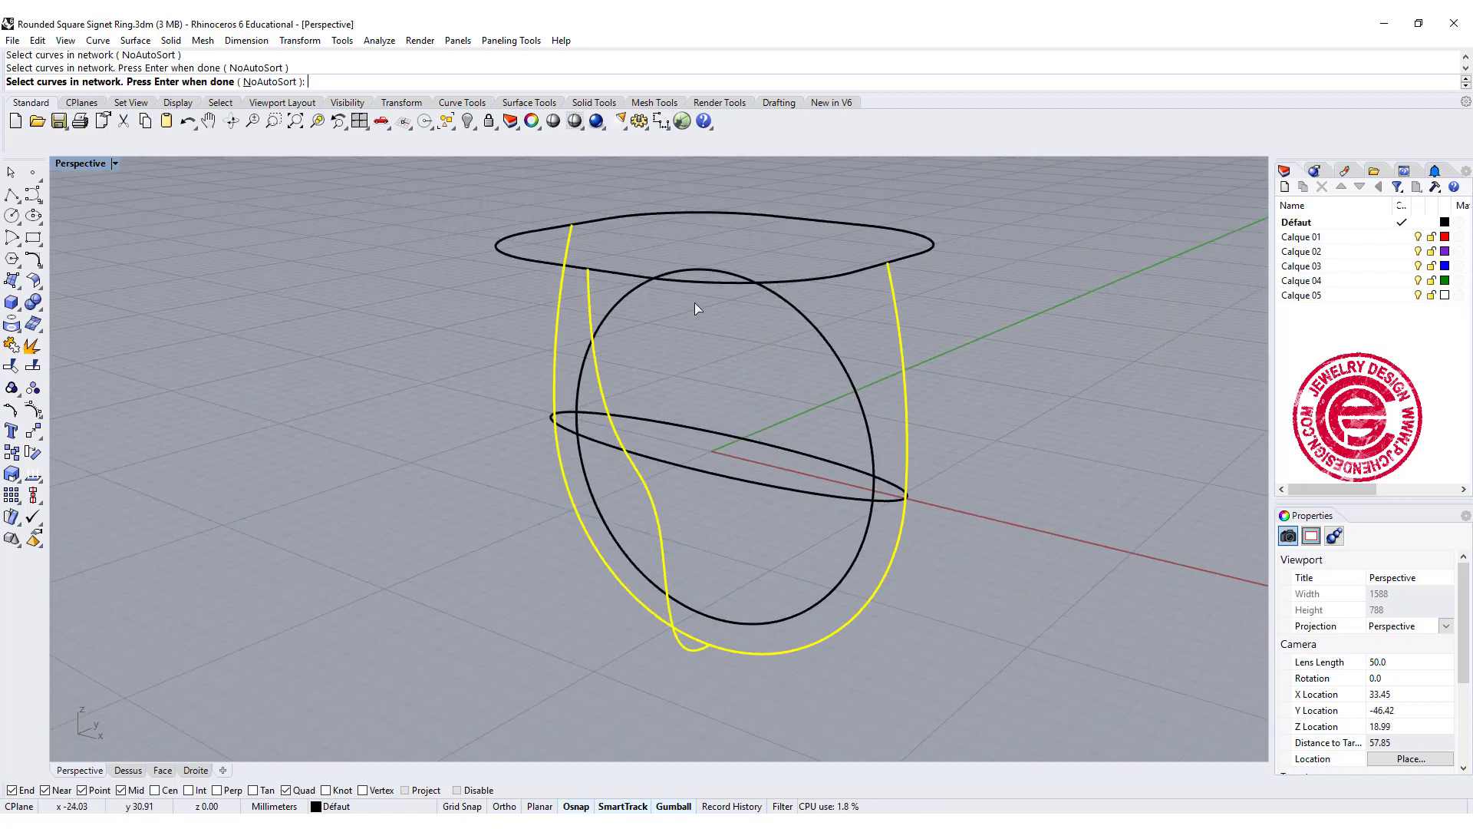
click(692, 286)
click(703, 465)
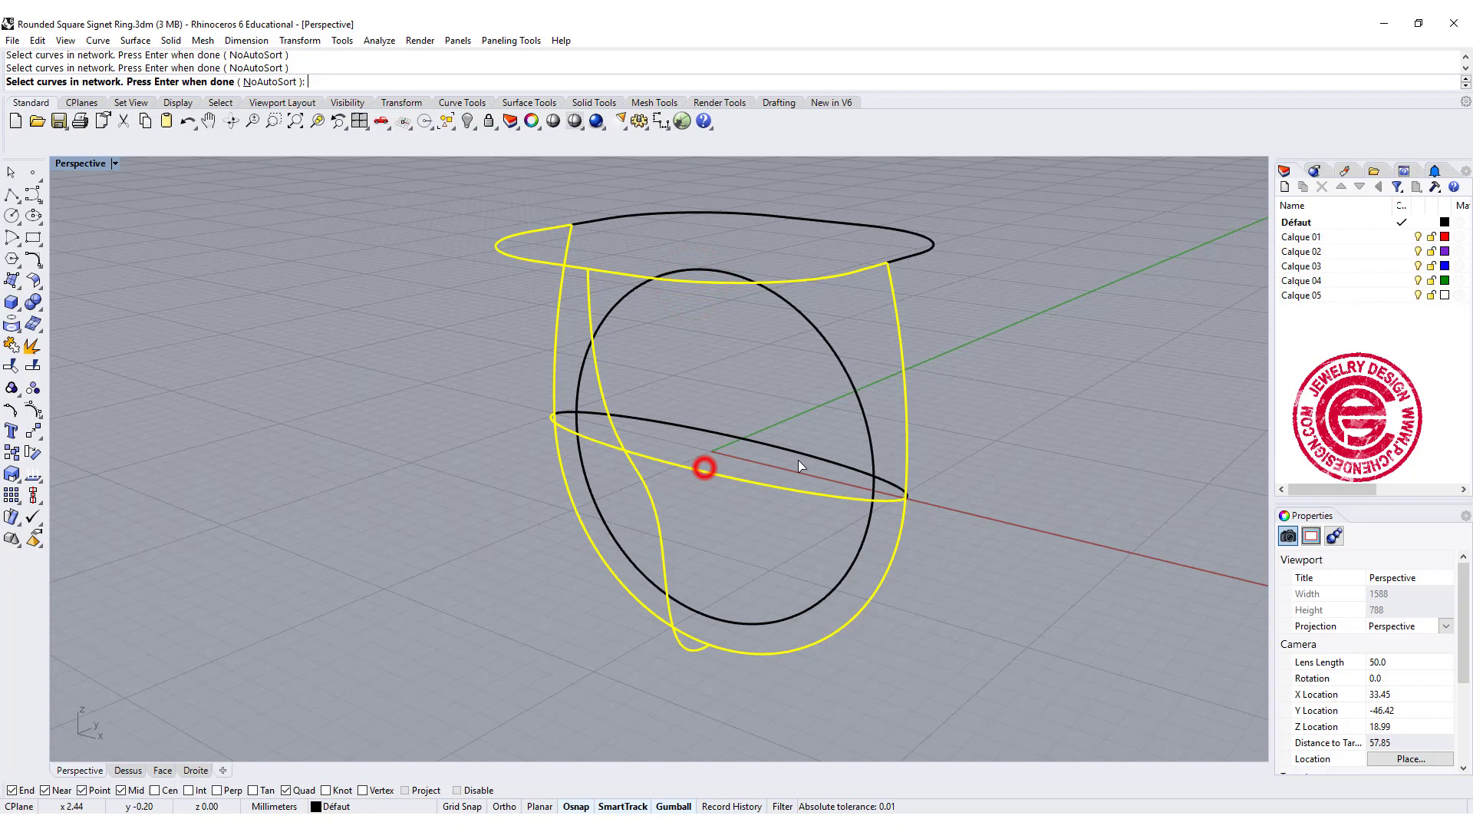
key(Return)
Step: Orbit around the network surface preview to check its shape from high and low angles
right_drag(999, 455, 860, 372)
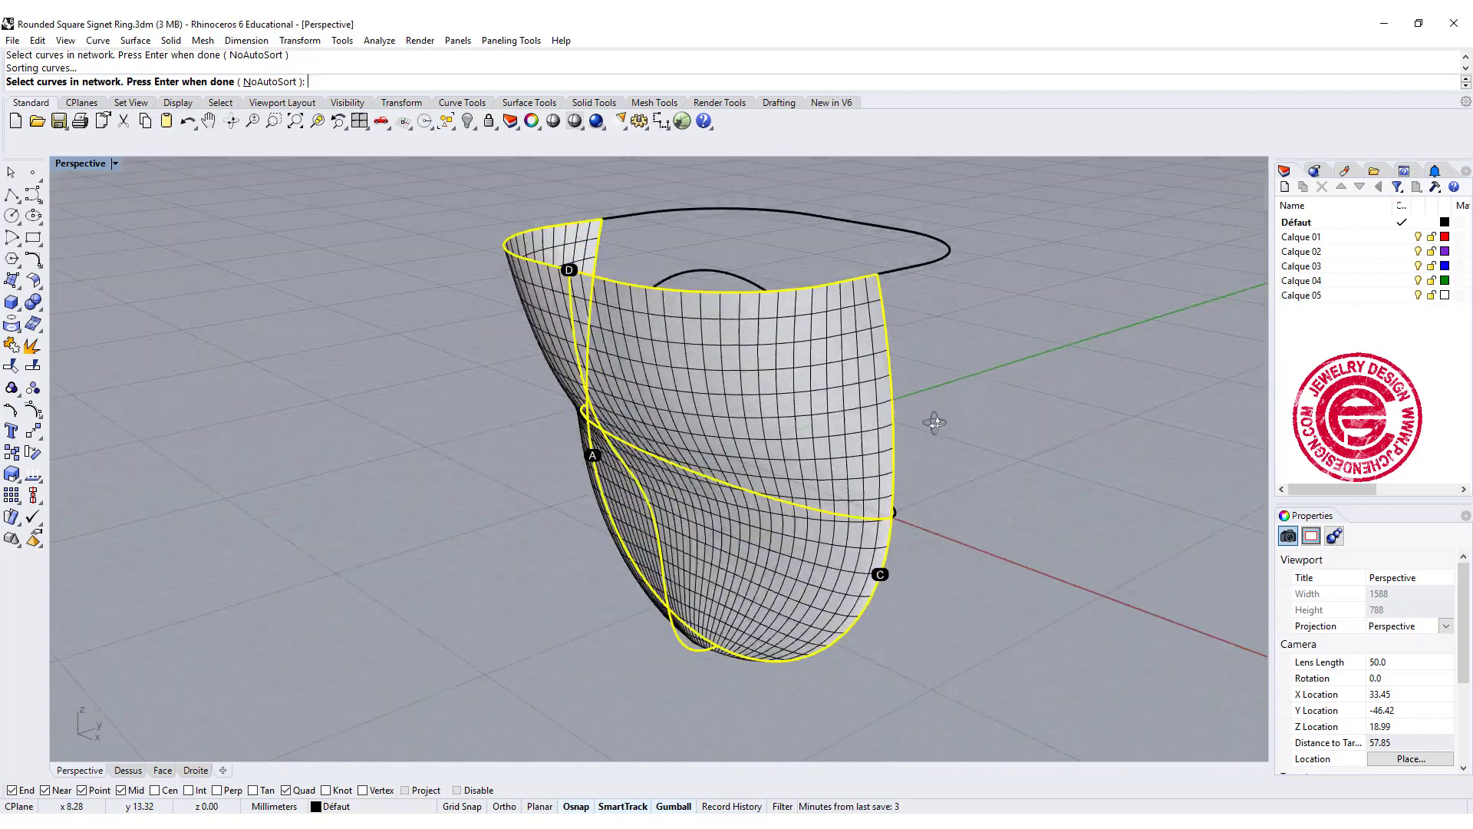
mouse_move(860, 372)
right_down()
mouse_move(860, 395)
mouse_move(752, 452)
right_up()
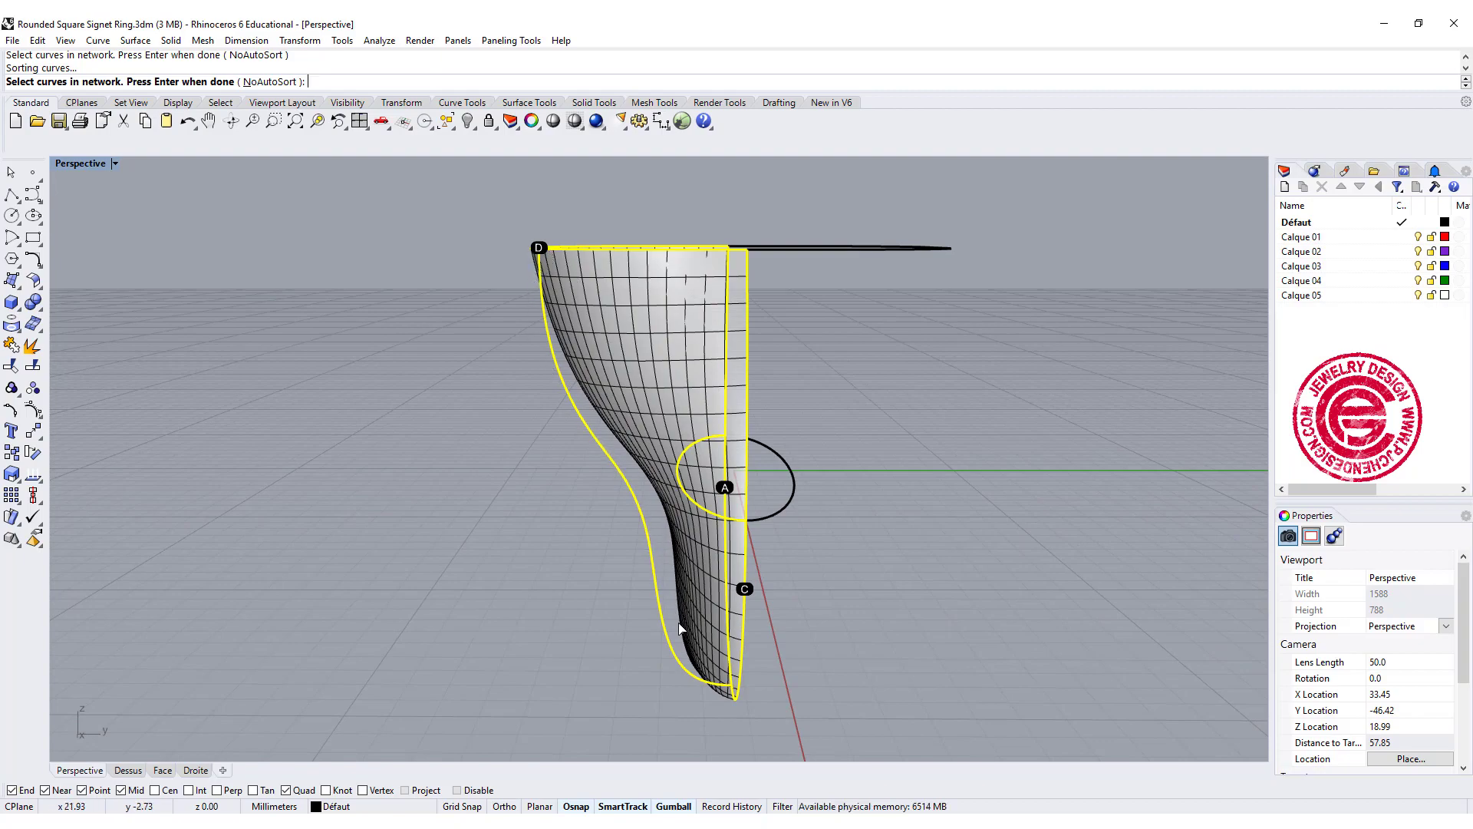
right_drag(686, 513, 948, 469)
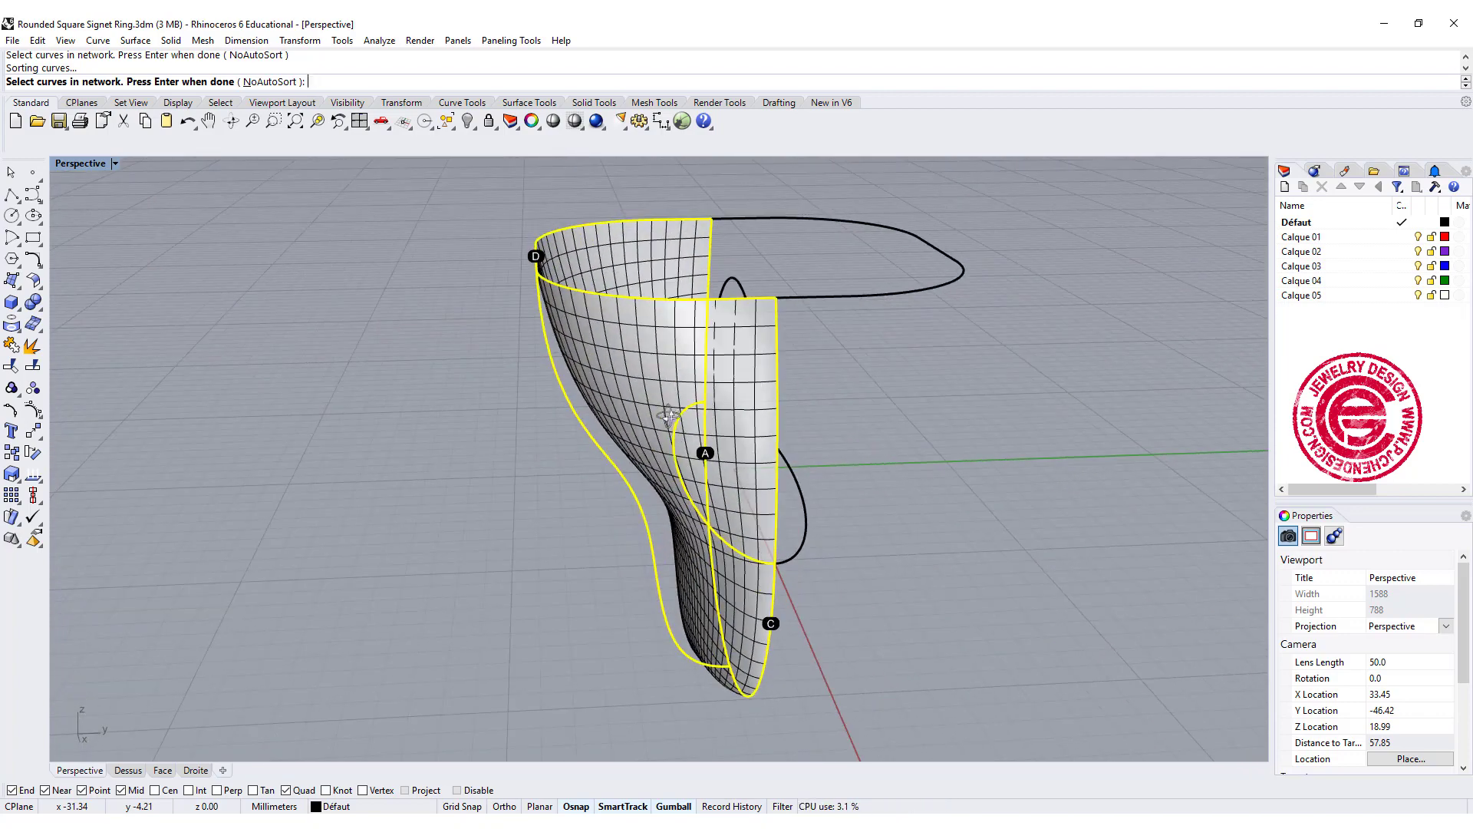
right_drag(949, 470, 666, 396)
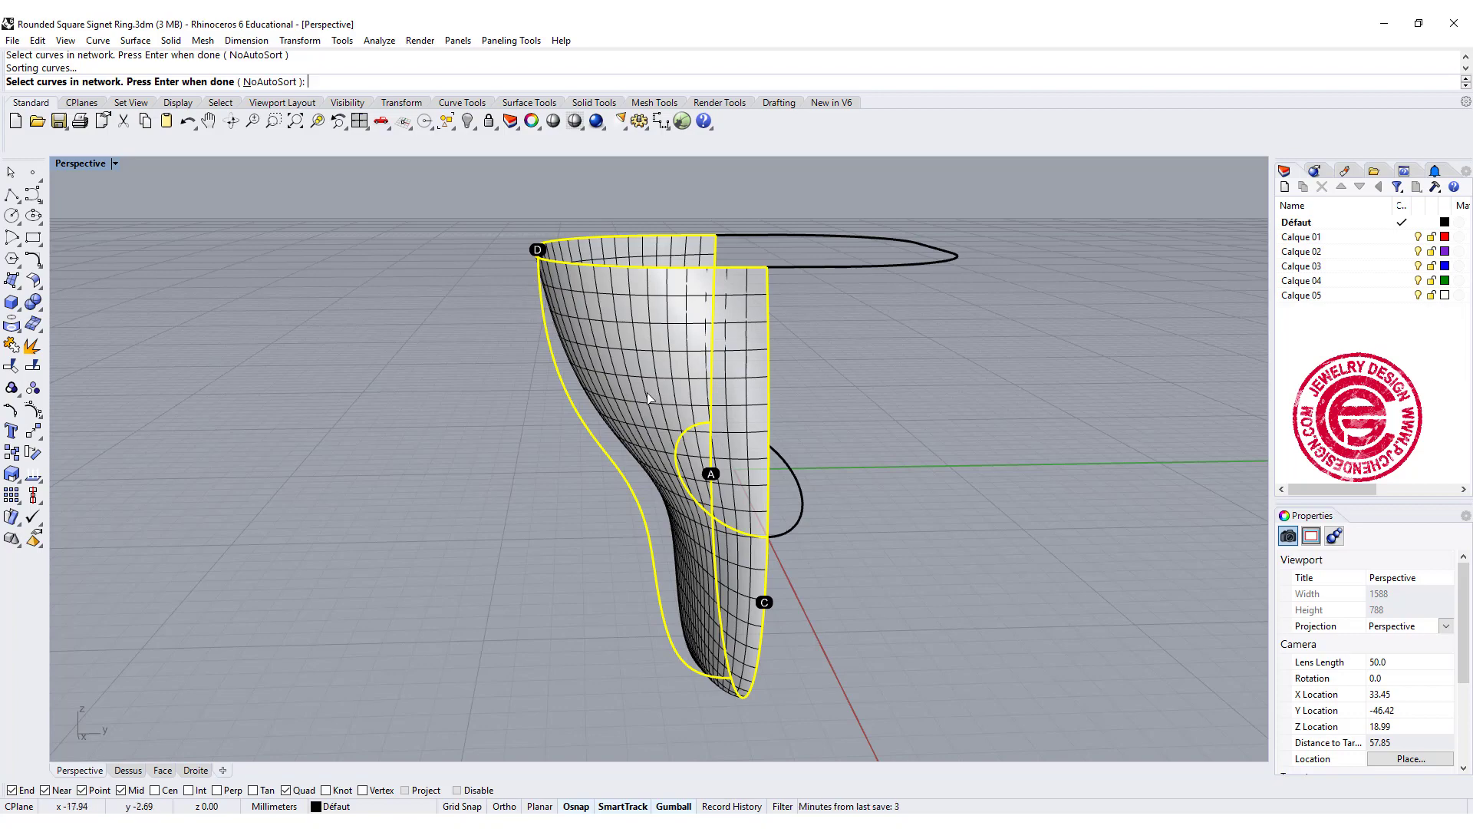
right_drag(647, 399, 918, 483)
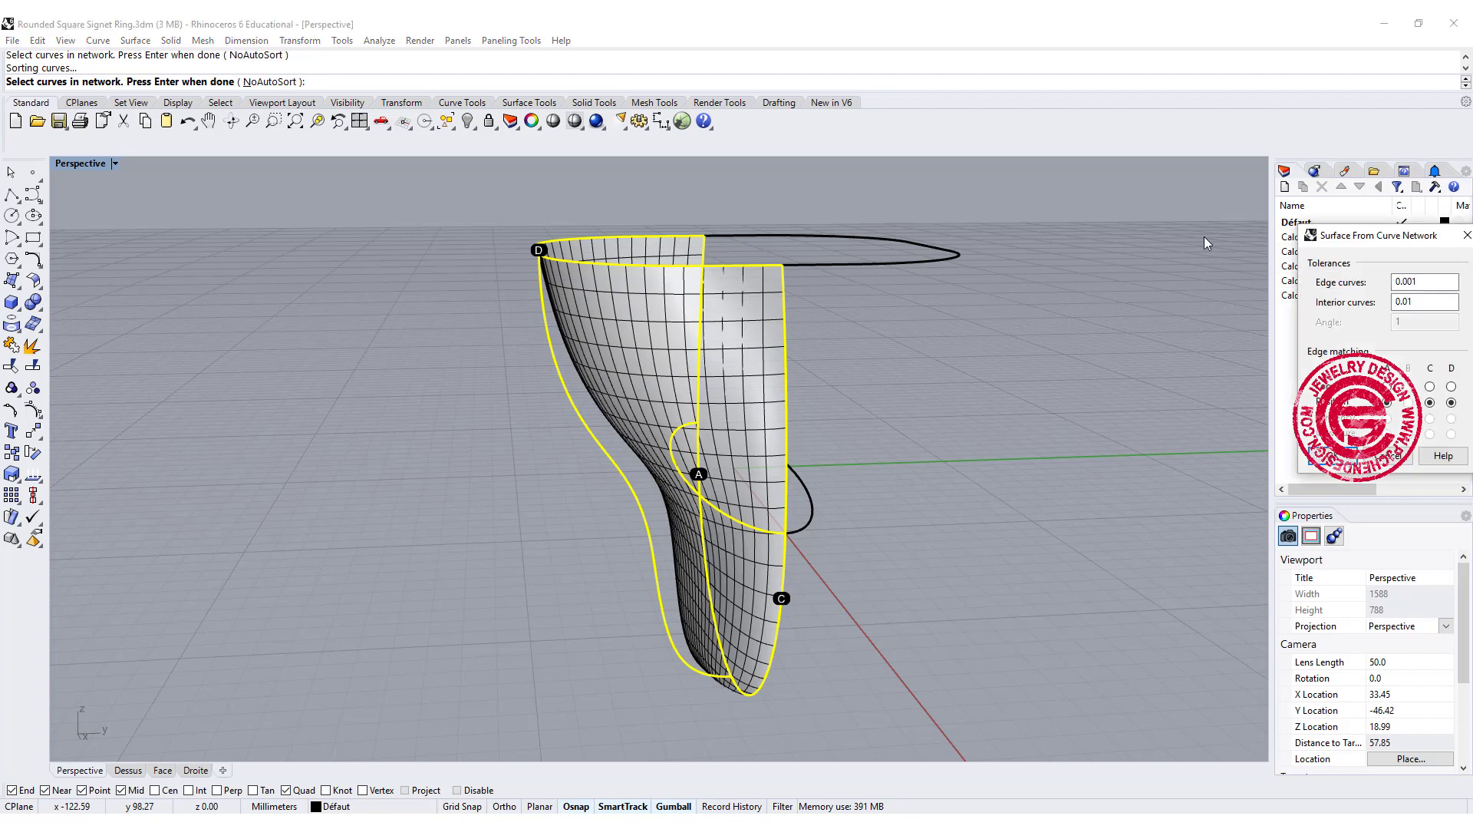
Step: Accept the network surface, select it, and restore the four-view layout
click(1023, 449)
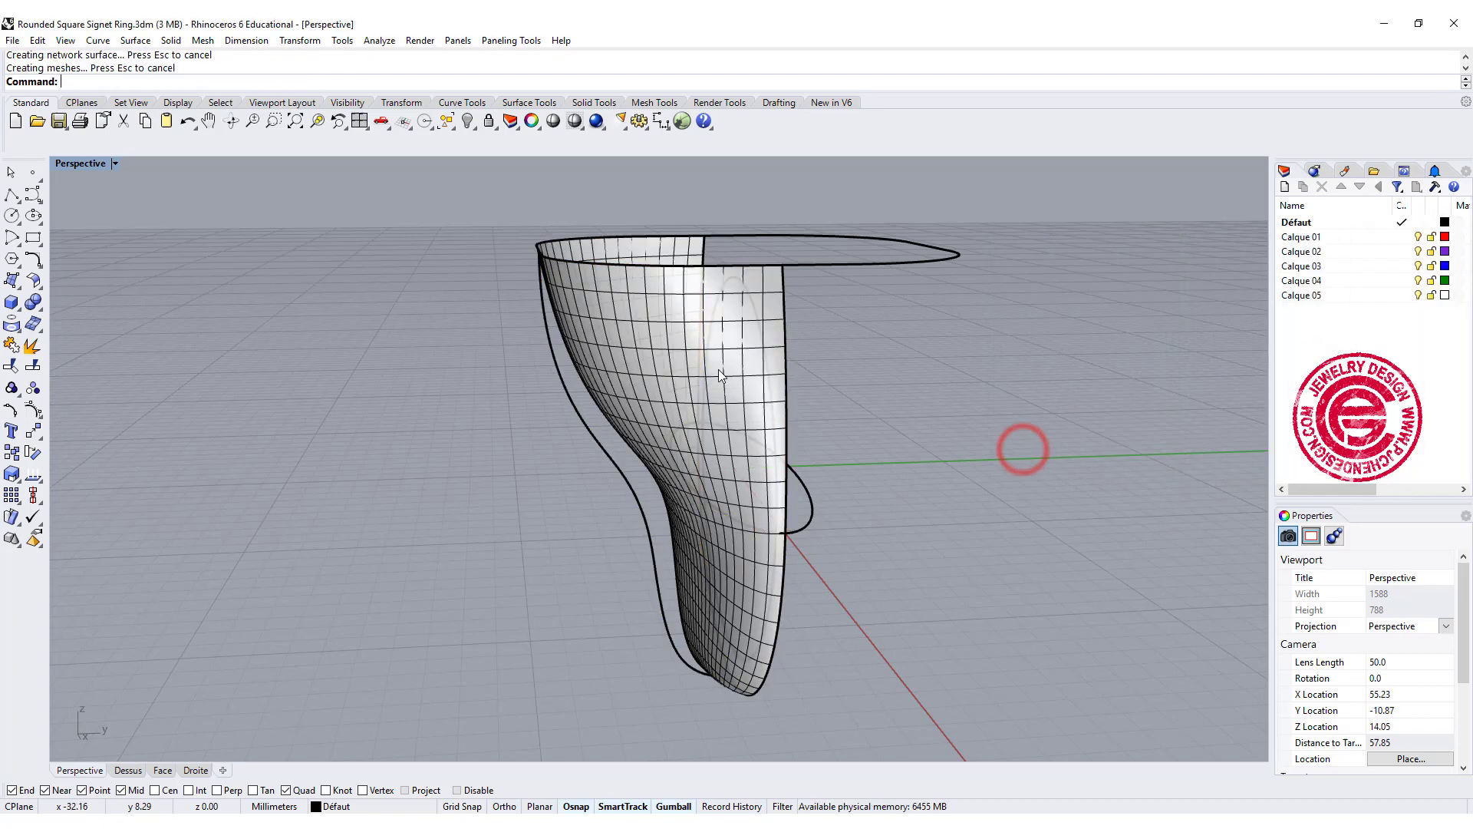
right_drag(718, 370, 680, 374)
click(616, 336)
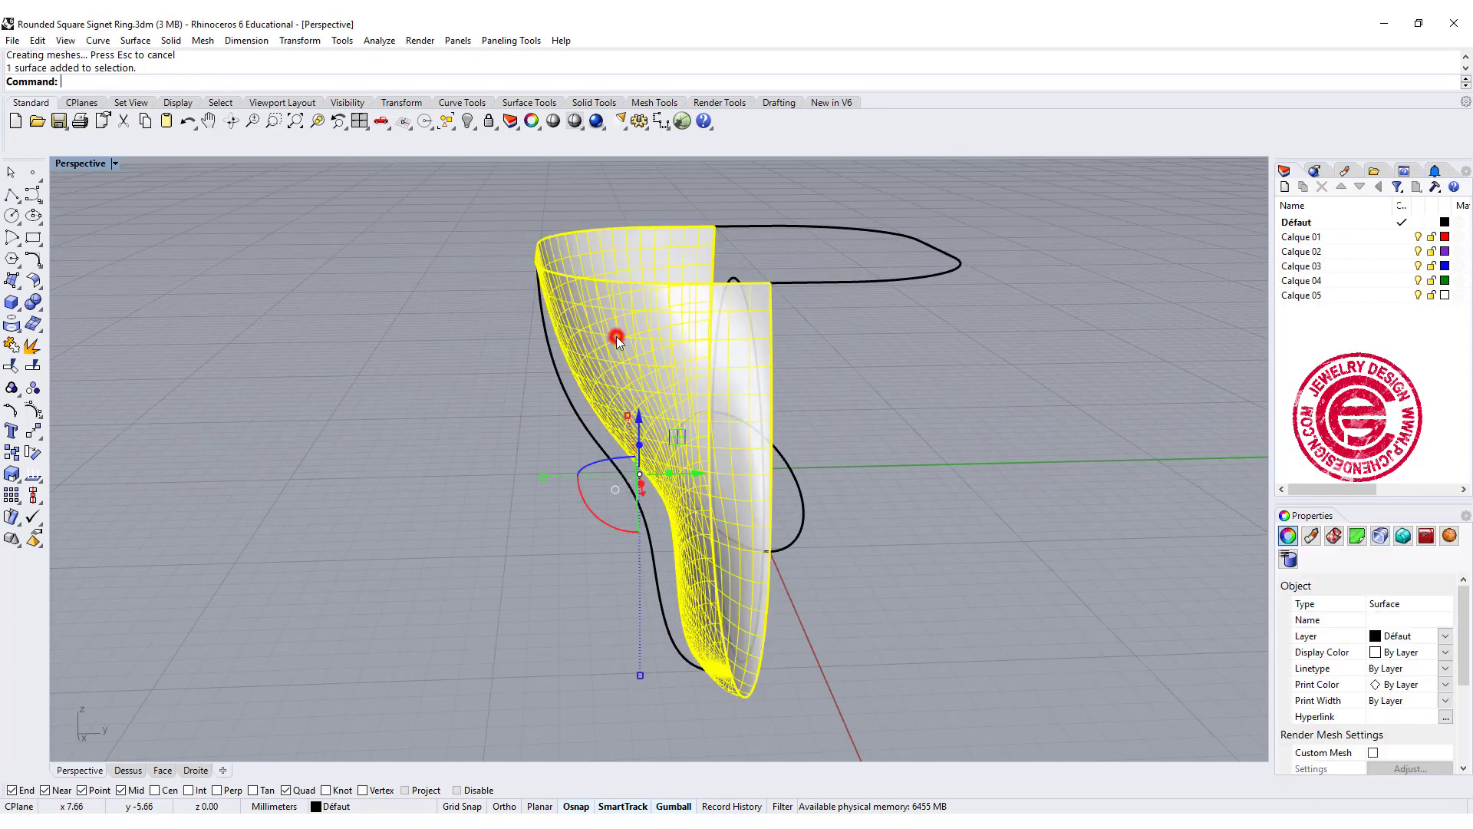
double_click(83, 163)
Step: Mirror the surface about a plane from the origin along the horizontal axis, then view both halves
click(33, 432)
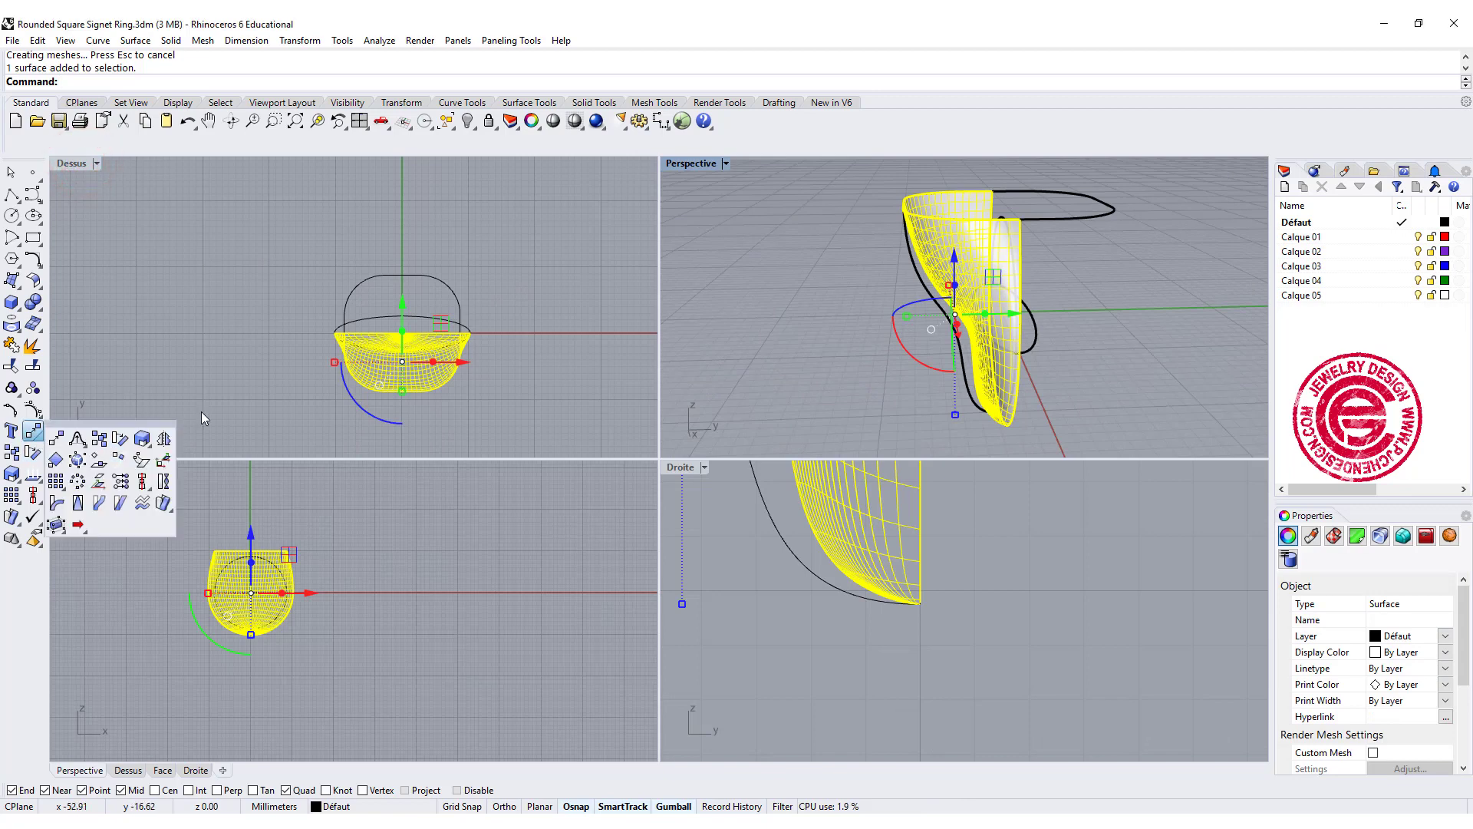
click(164, 438)
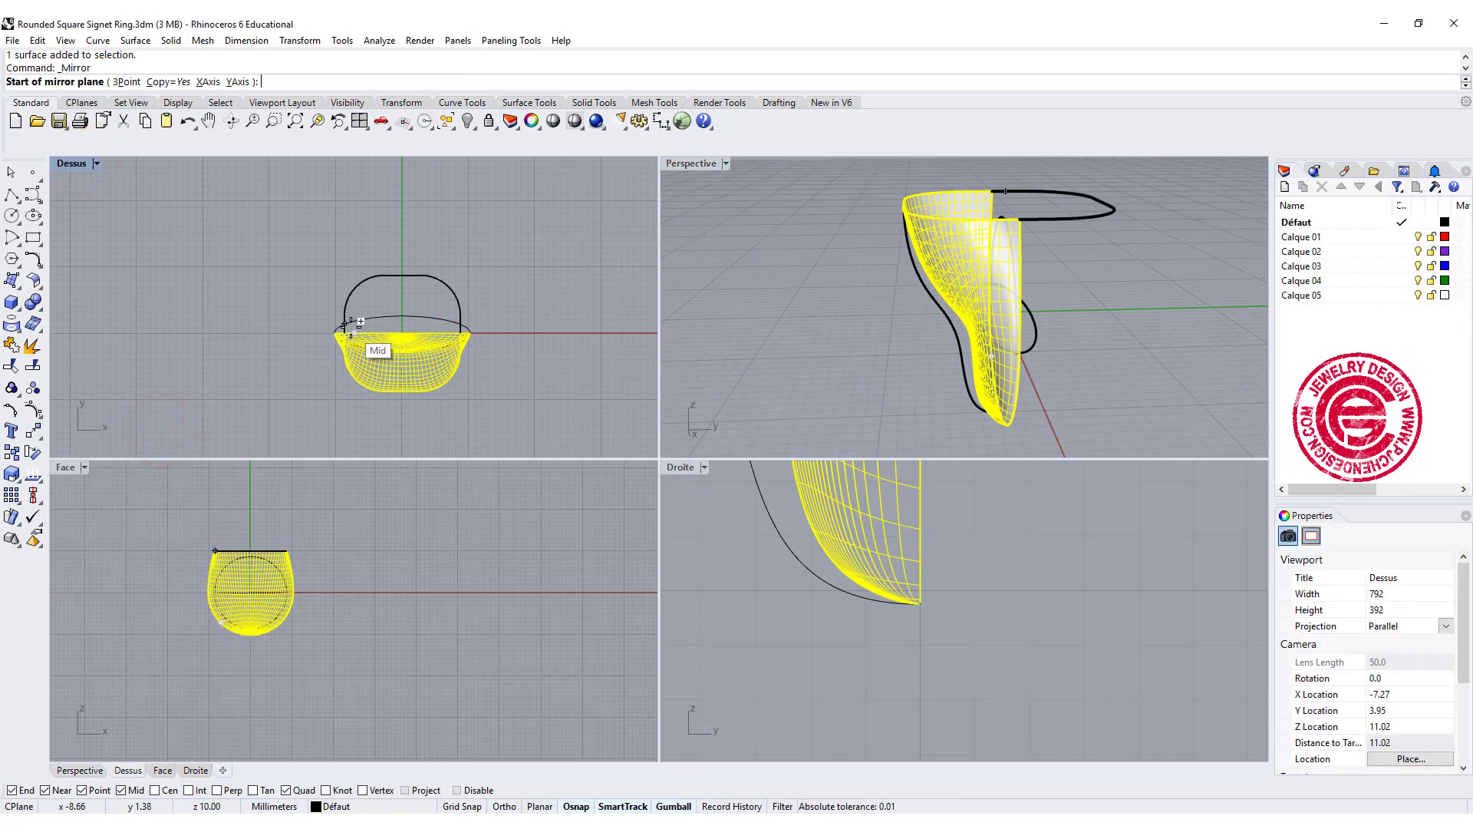
text(0)
key(Return)
click(524, 334)
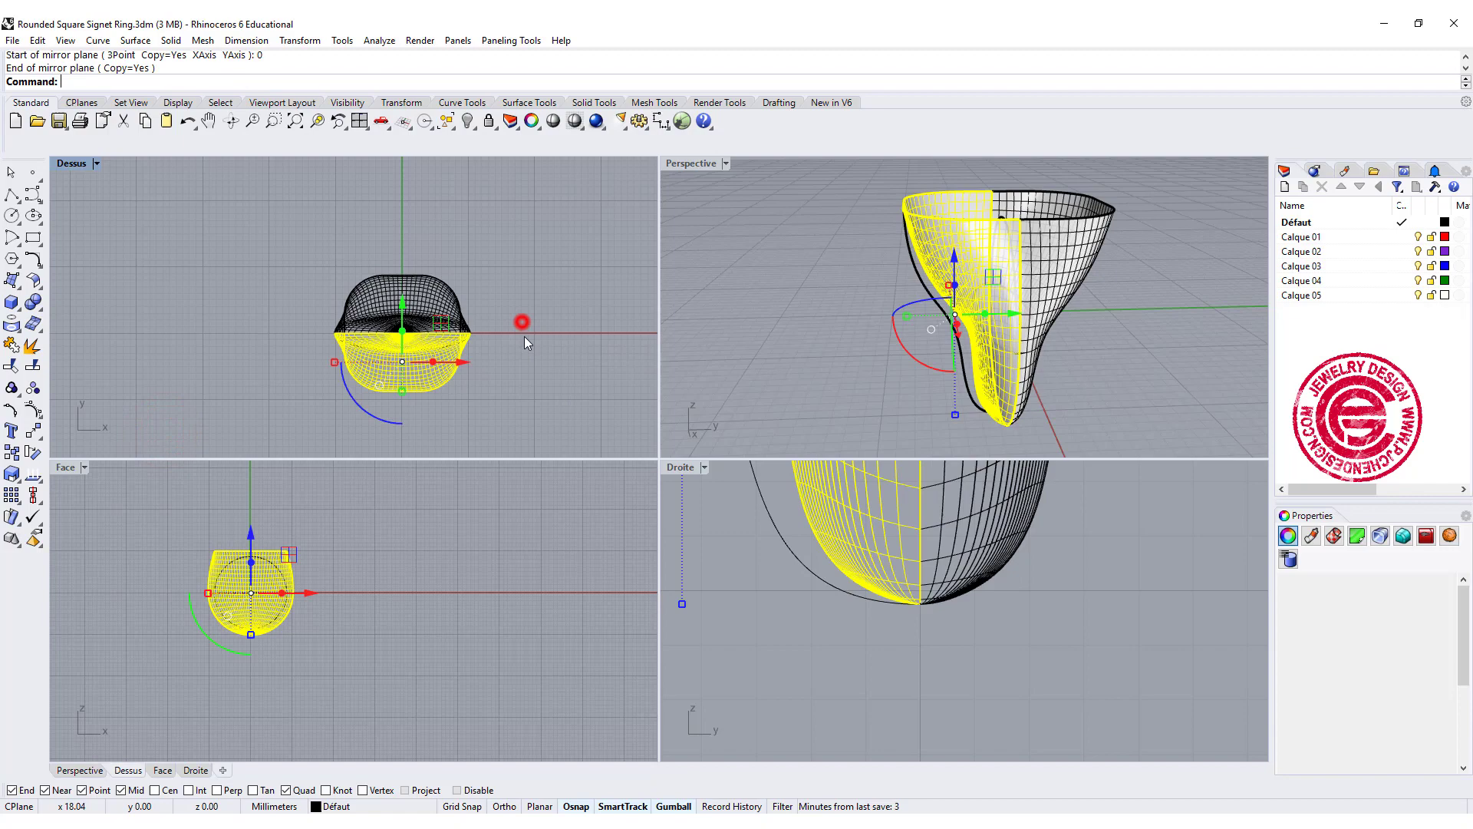
click(930, 319)
mouse_move(691, 257)
right_down()
mouse_move(1091, 336)
mouse_move(988, 290)
right_up()
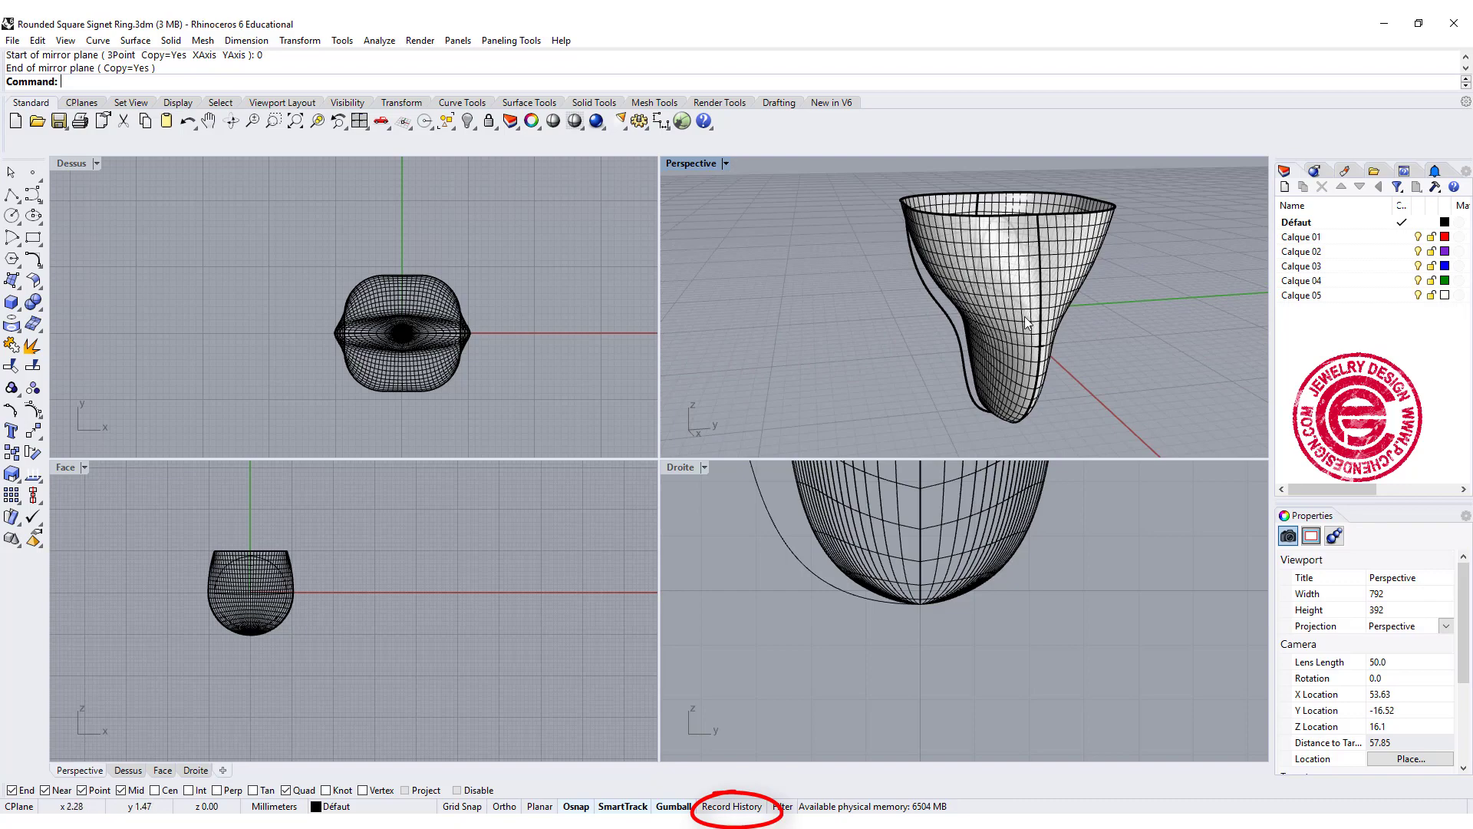
mouse_move(988, 390)
right_down()
mouse_move(1028, 258)
mouse_move(1083, 268)
right_up()
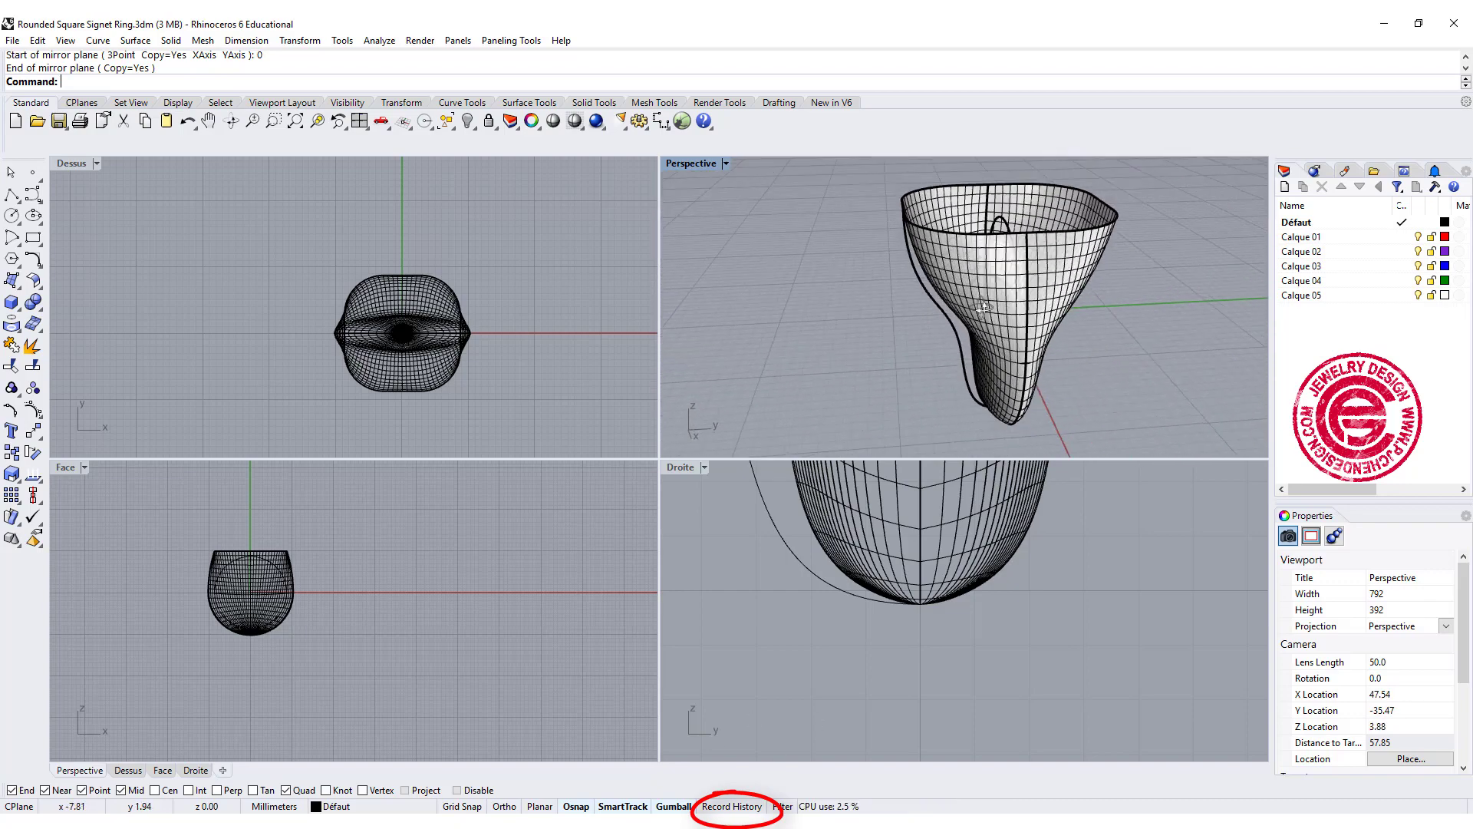
Step: Join the two ring halves, cap the open top, and maximize the Perspective view
click(1082, 271)
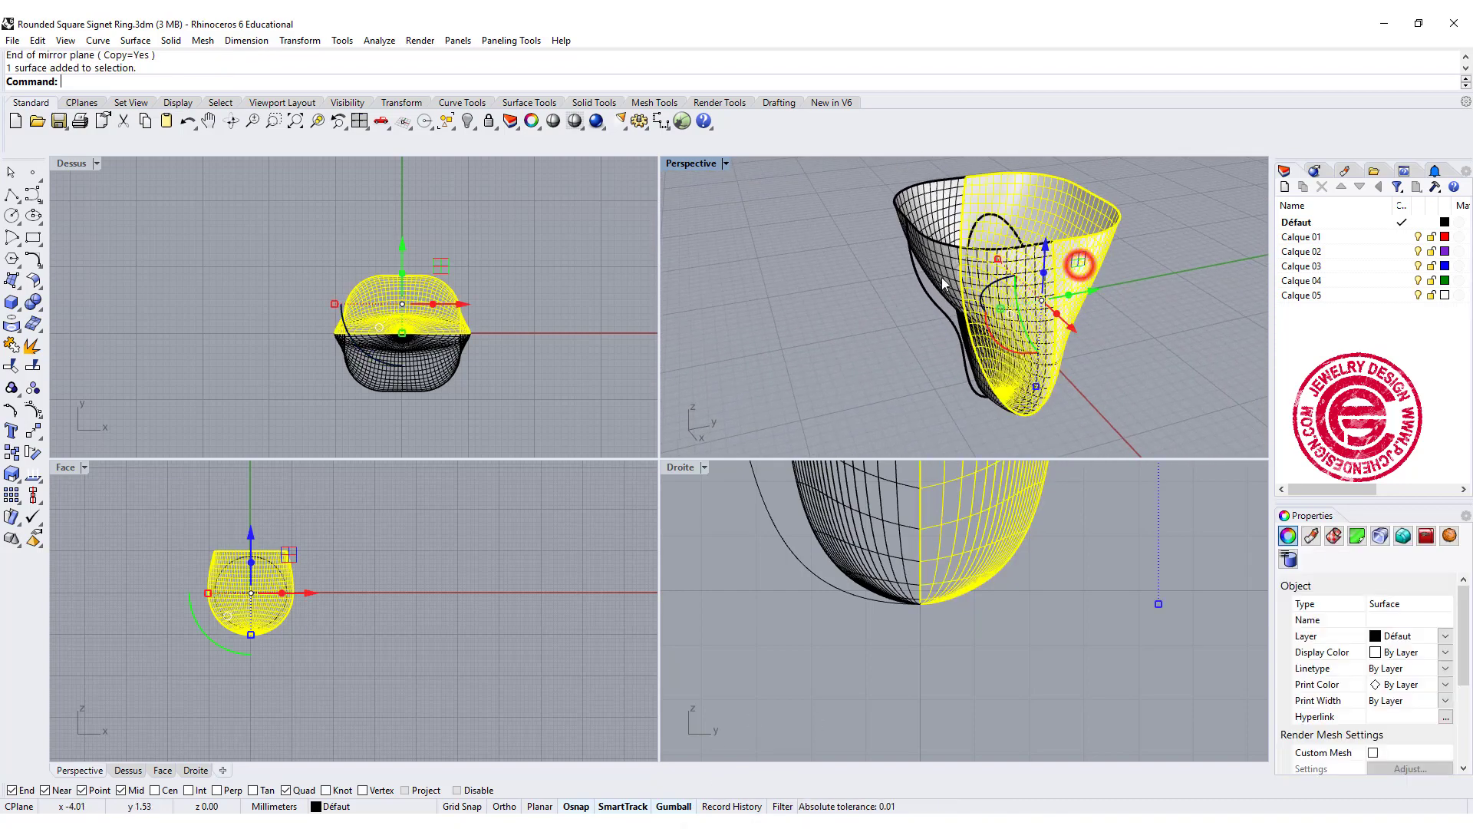
click(12, 365)
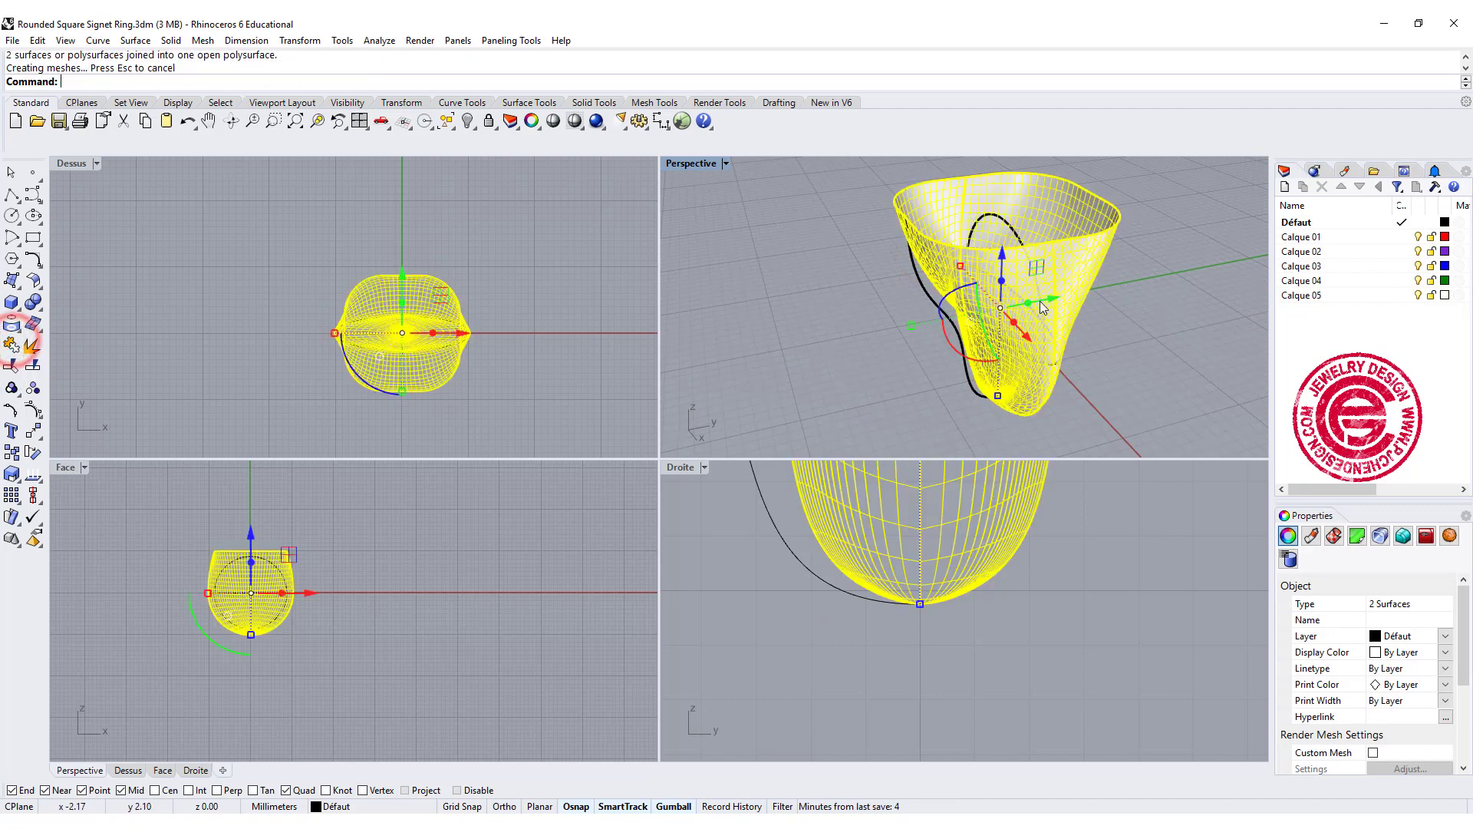
text(cap)
key(Return)
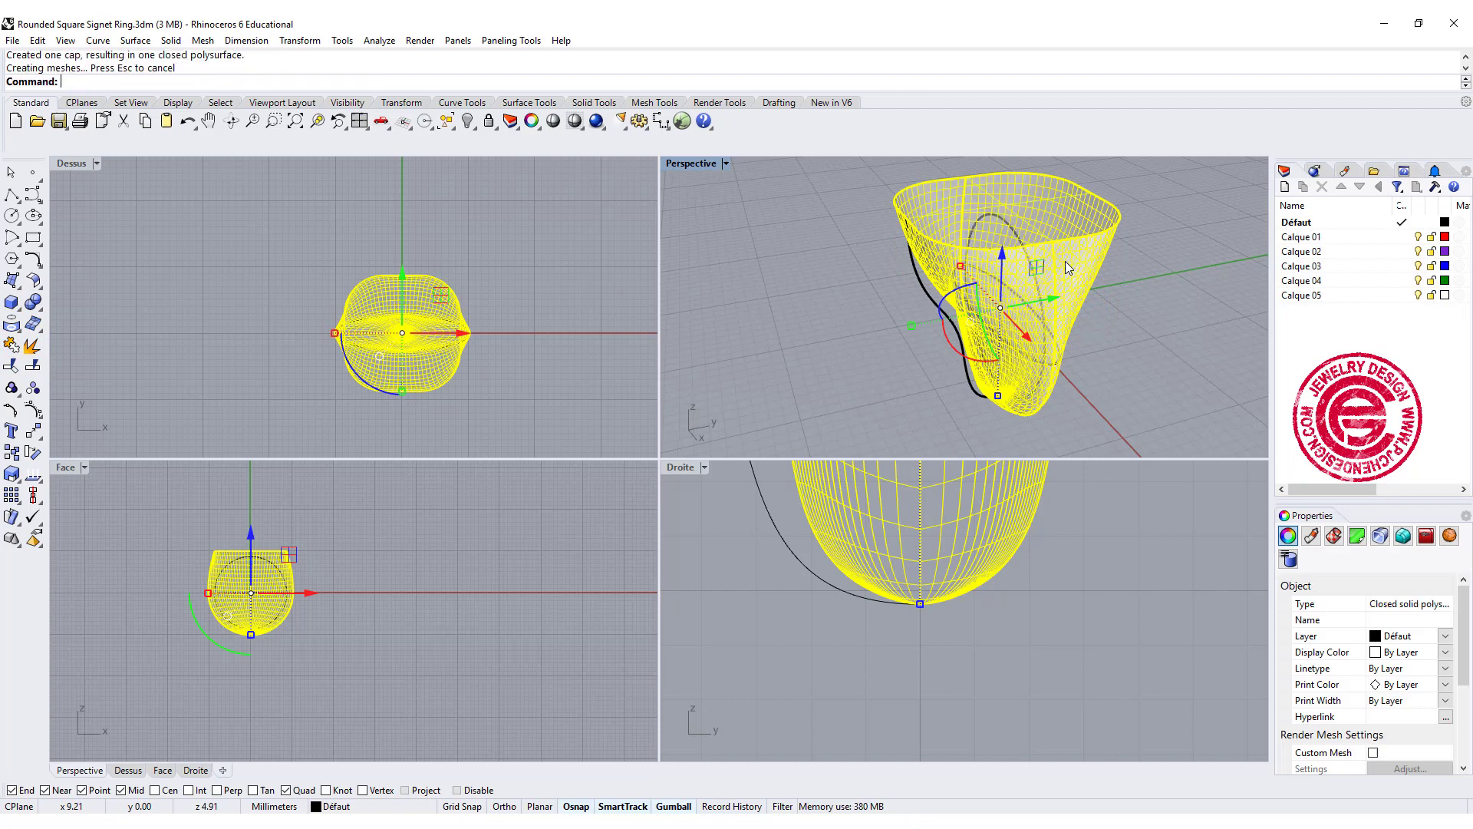
click(1198, 344)
right_drag(1034, 305, 1081, 311)
key(ctrl+m)
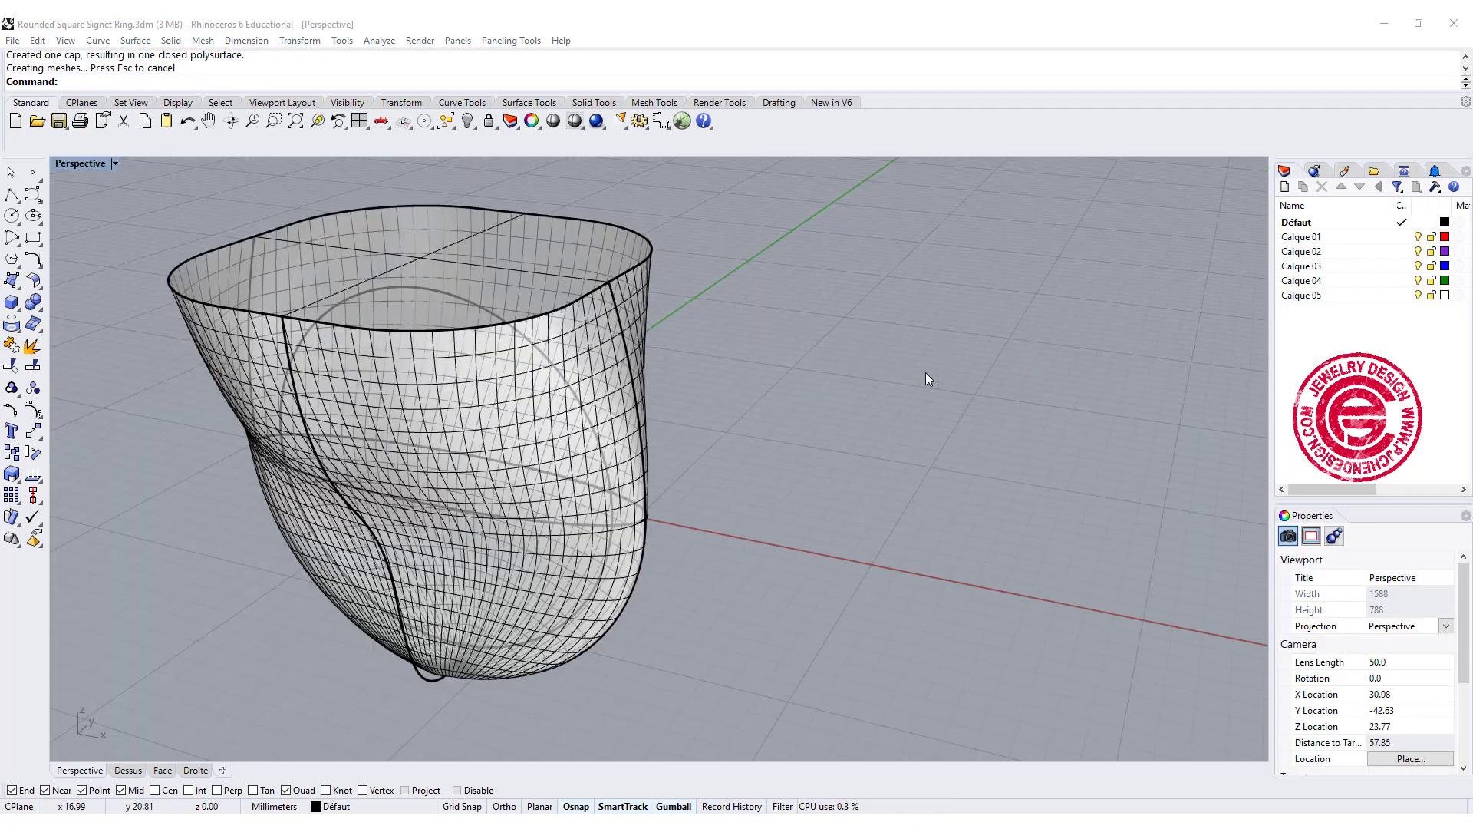
mouse_move(930, 362)
right_down()
mouse_move(915, 401)
mouse_move(972, 326)
mouse_move(997, 319)
mouse_move(974, 321)
mouse_move(1013, 322)
mouse_move(874, 348)
mouse_move(890, 328)
right_up()
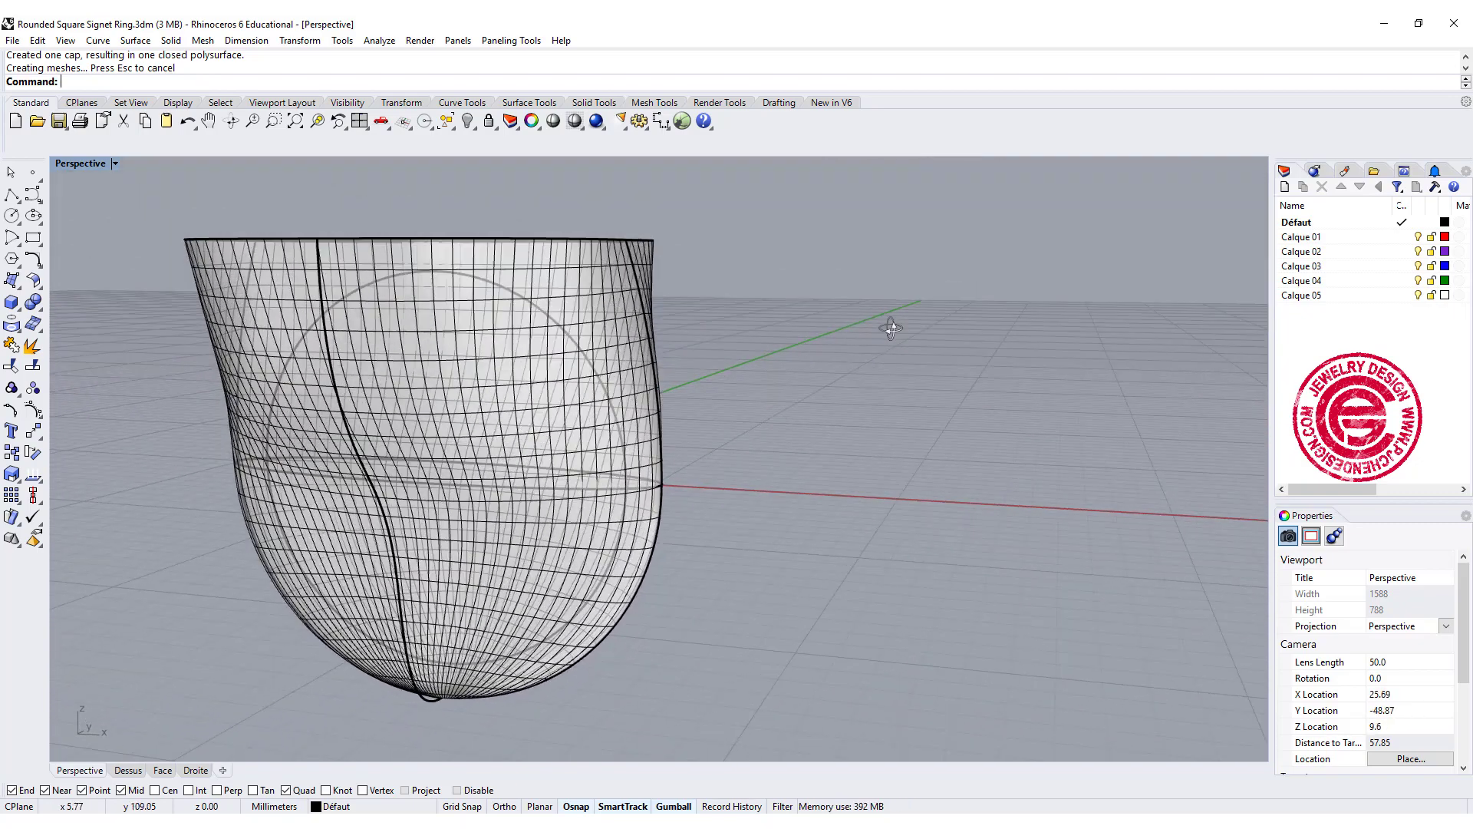
scroll(829, 324, down, 2)
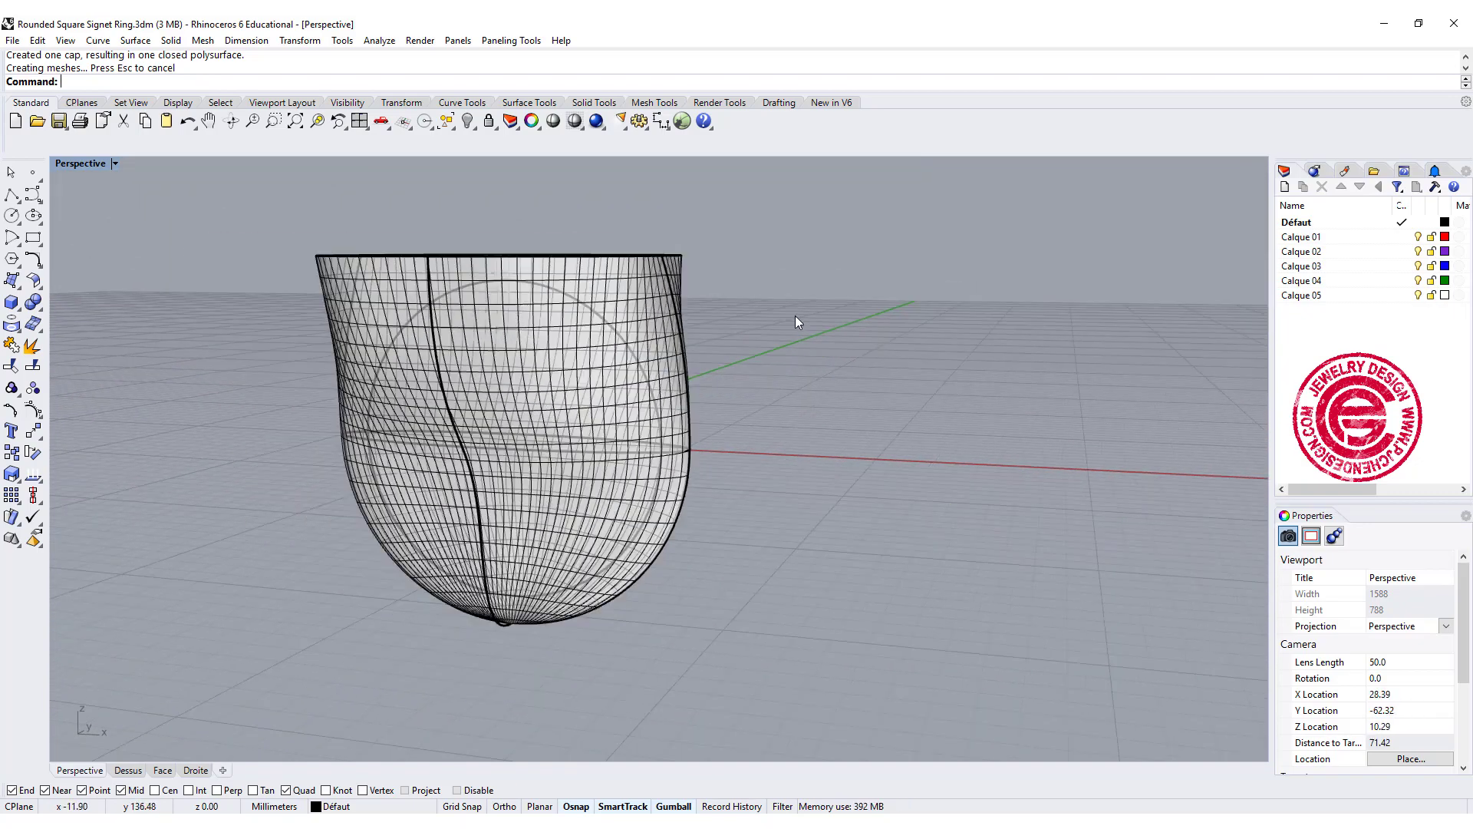
mouse_move(795, 322)
right_down()
mouse_move(789, 346)
mouse_move(878, 371)
mouse_move(614, 317)
mouse_move(893, 330)
mouse_move(795, 322)
right_up()
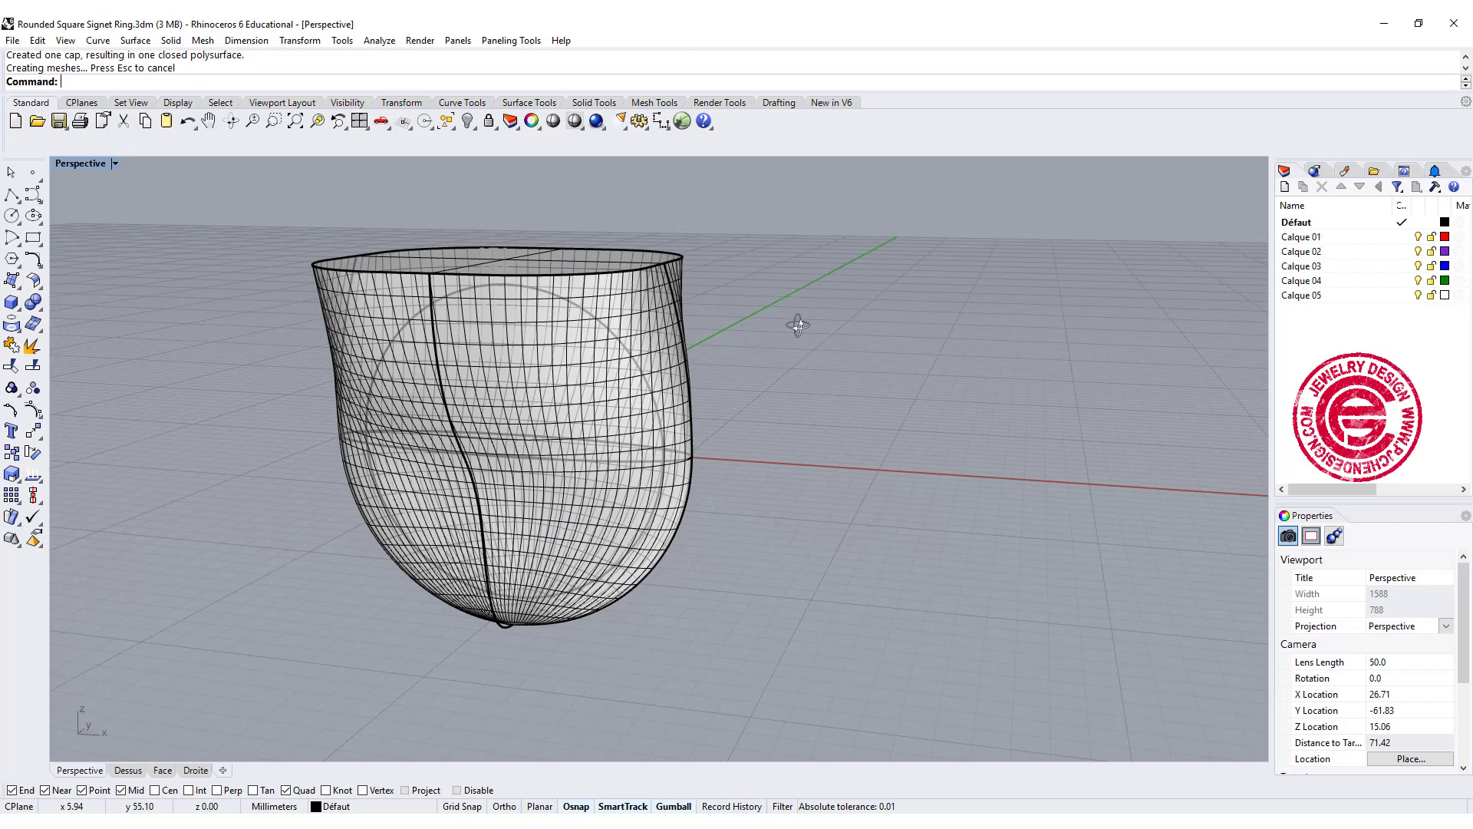
right_drag(797, 326, 734, 374)
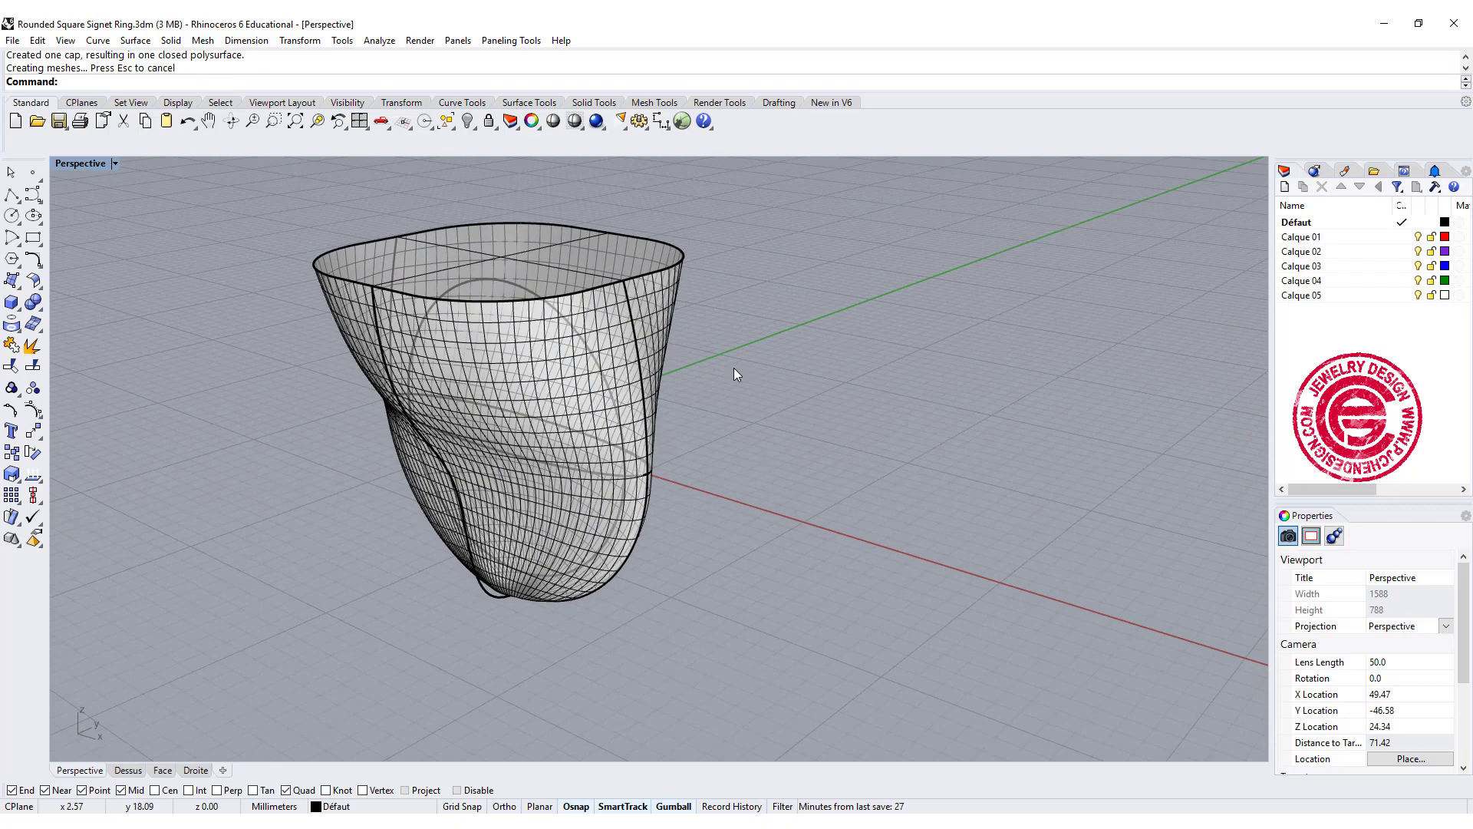